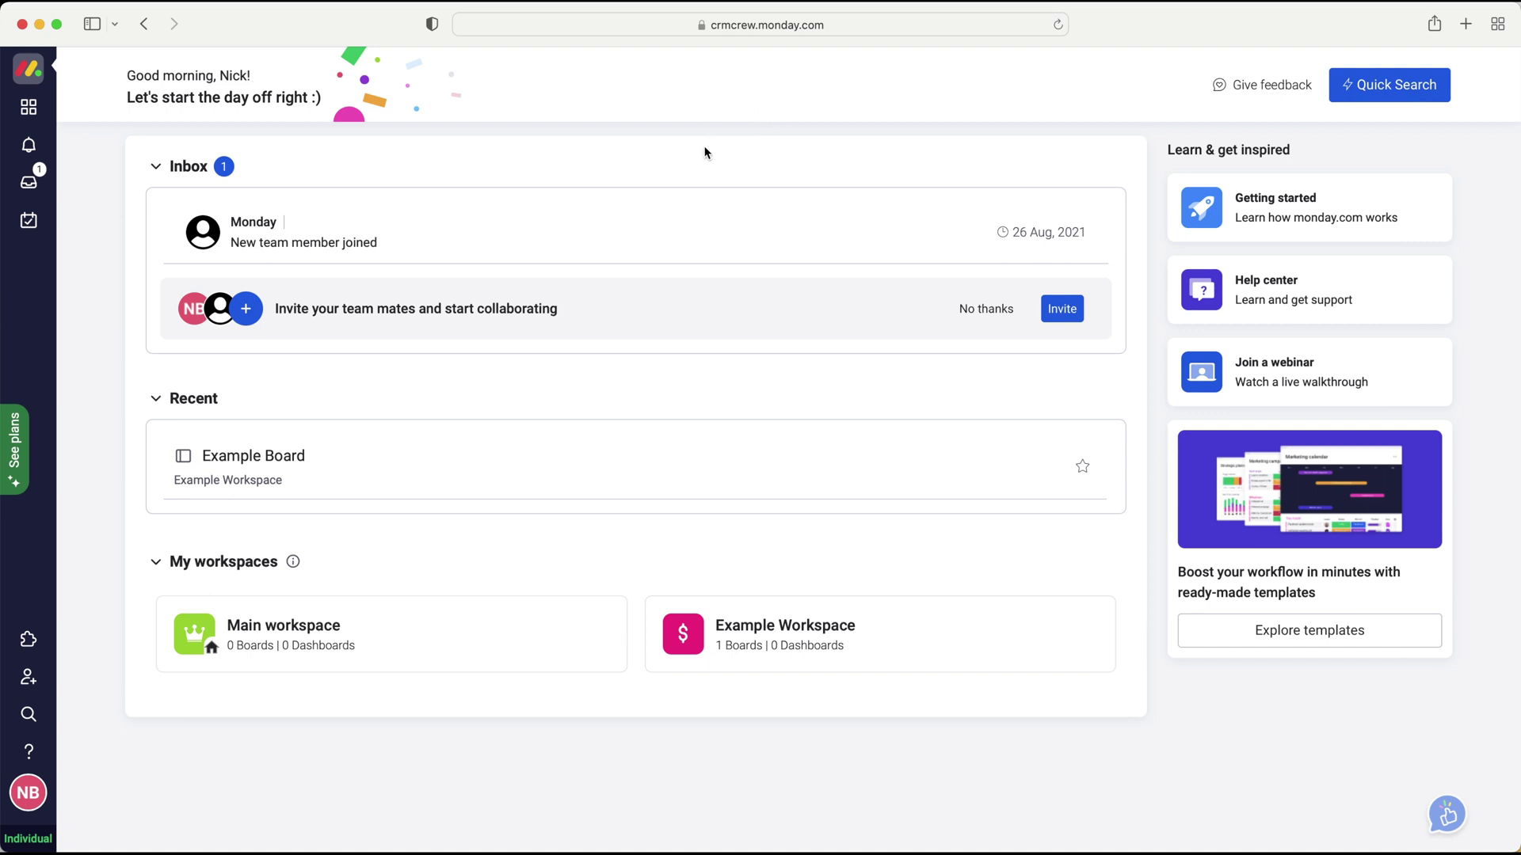
- Open Example Board and add a Form view next to Main Table
left_click(30, 111)
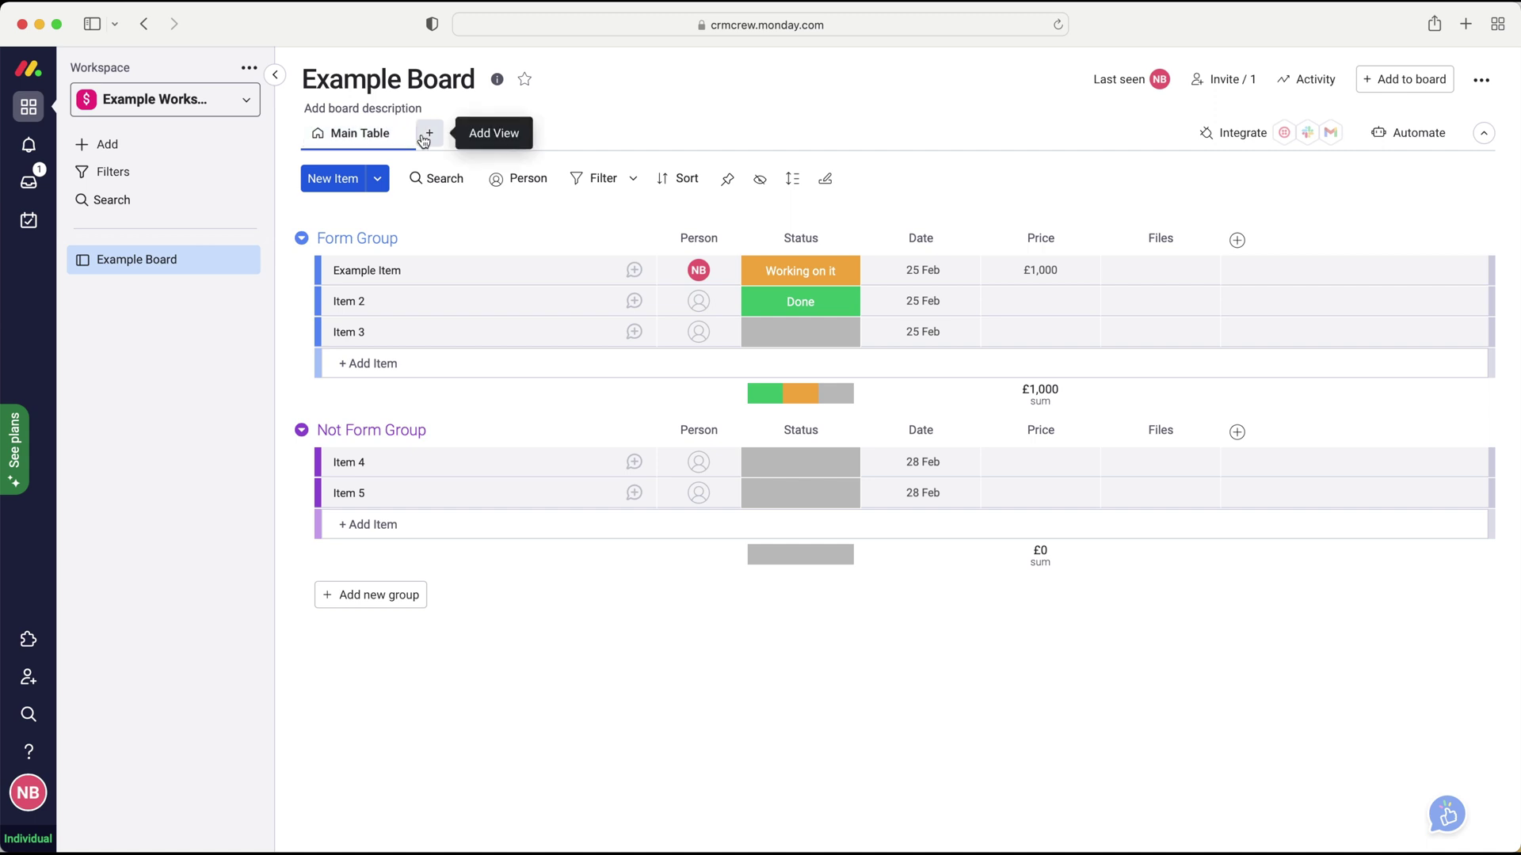
left_click(425, 138)
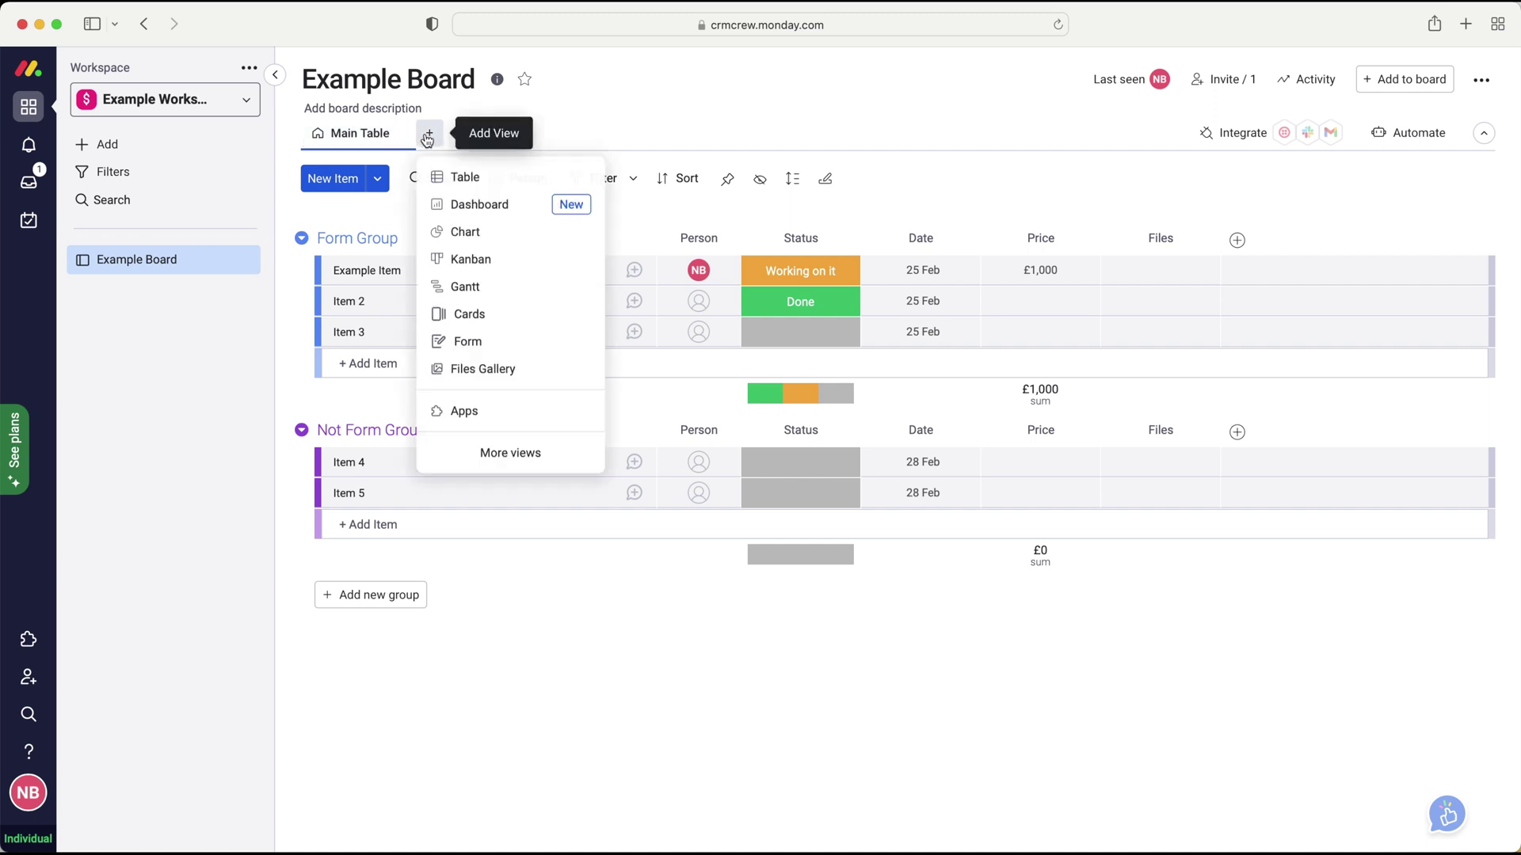
left_click(467, 344)
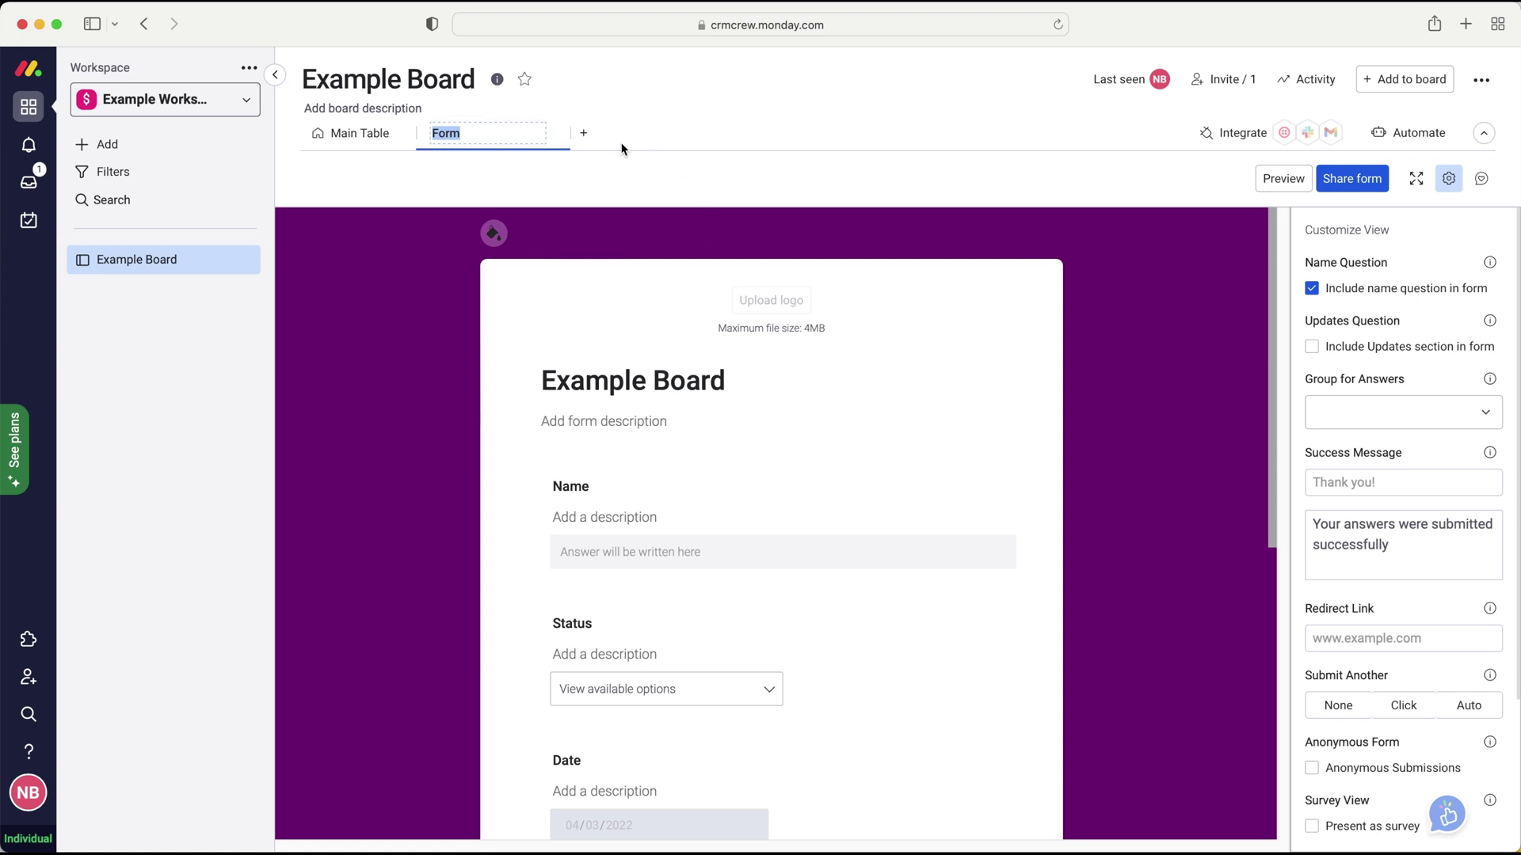
- Rename the new 'Form' view tab to 'Example Form'
left_click(488, 132)
left_click_drag(488, 132, 414, 133)
type("Example Form")
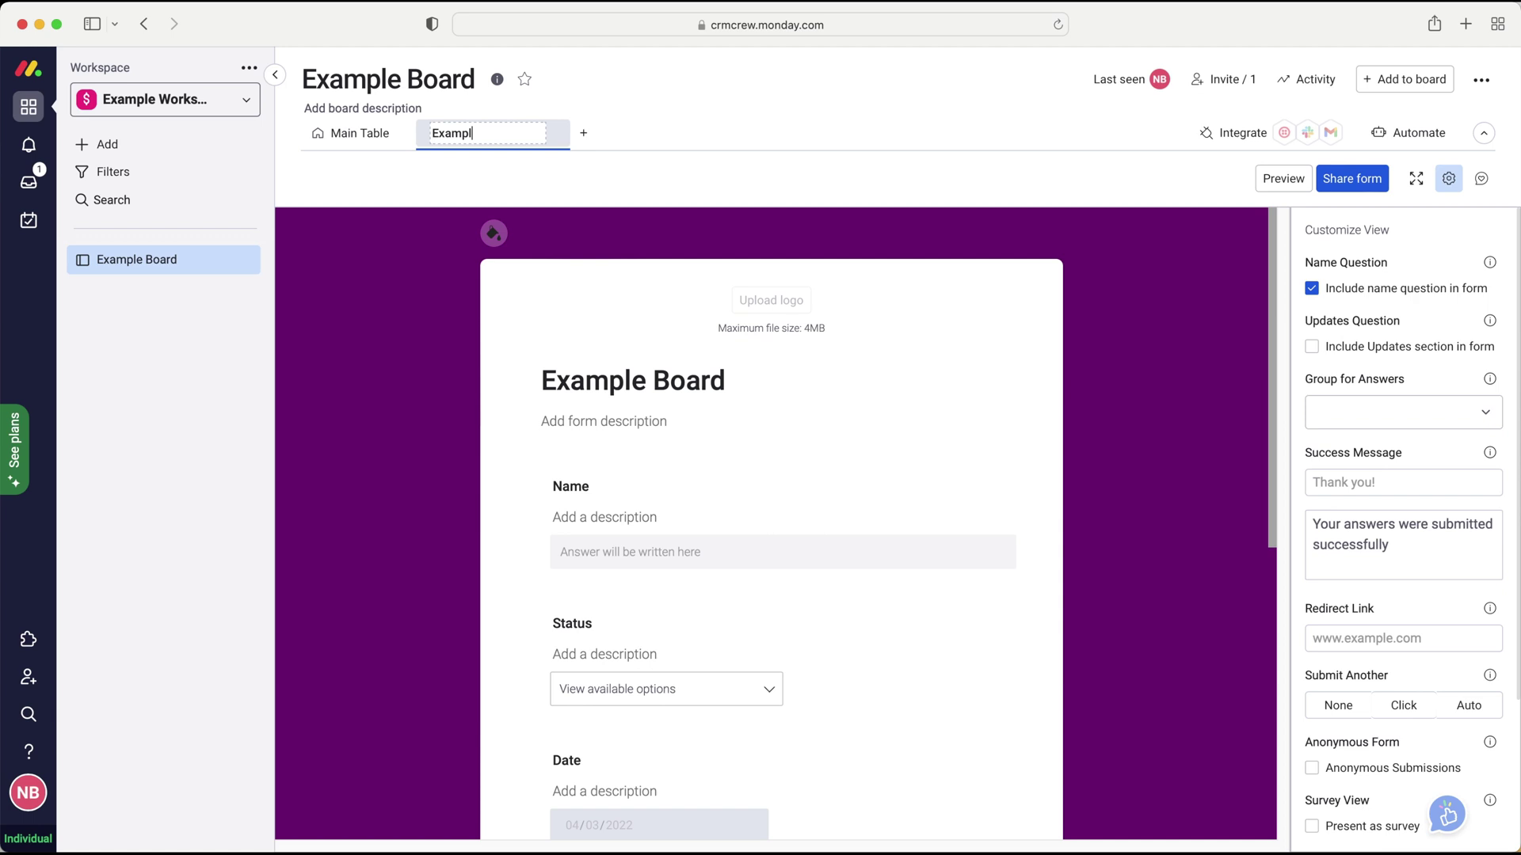
left_click(743, 130)
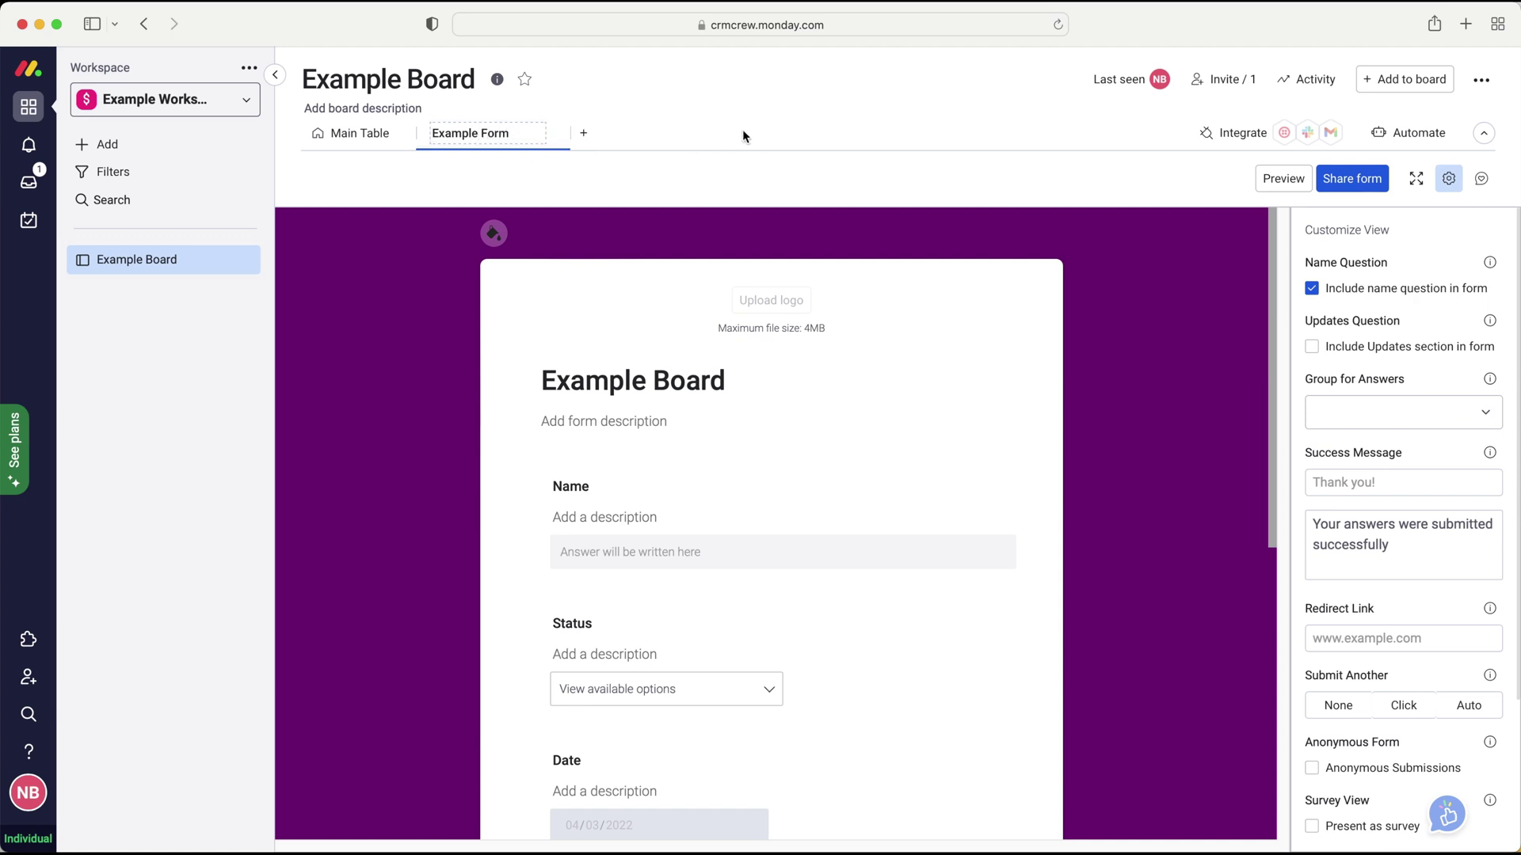
scroll(575, 484, "down", 1)
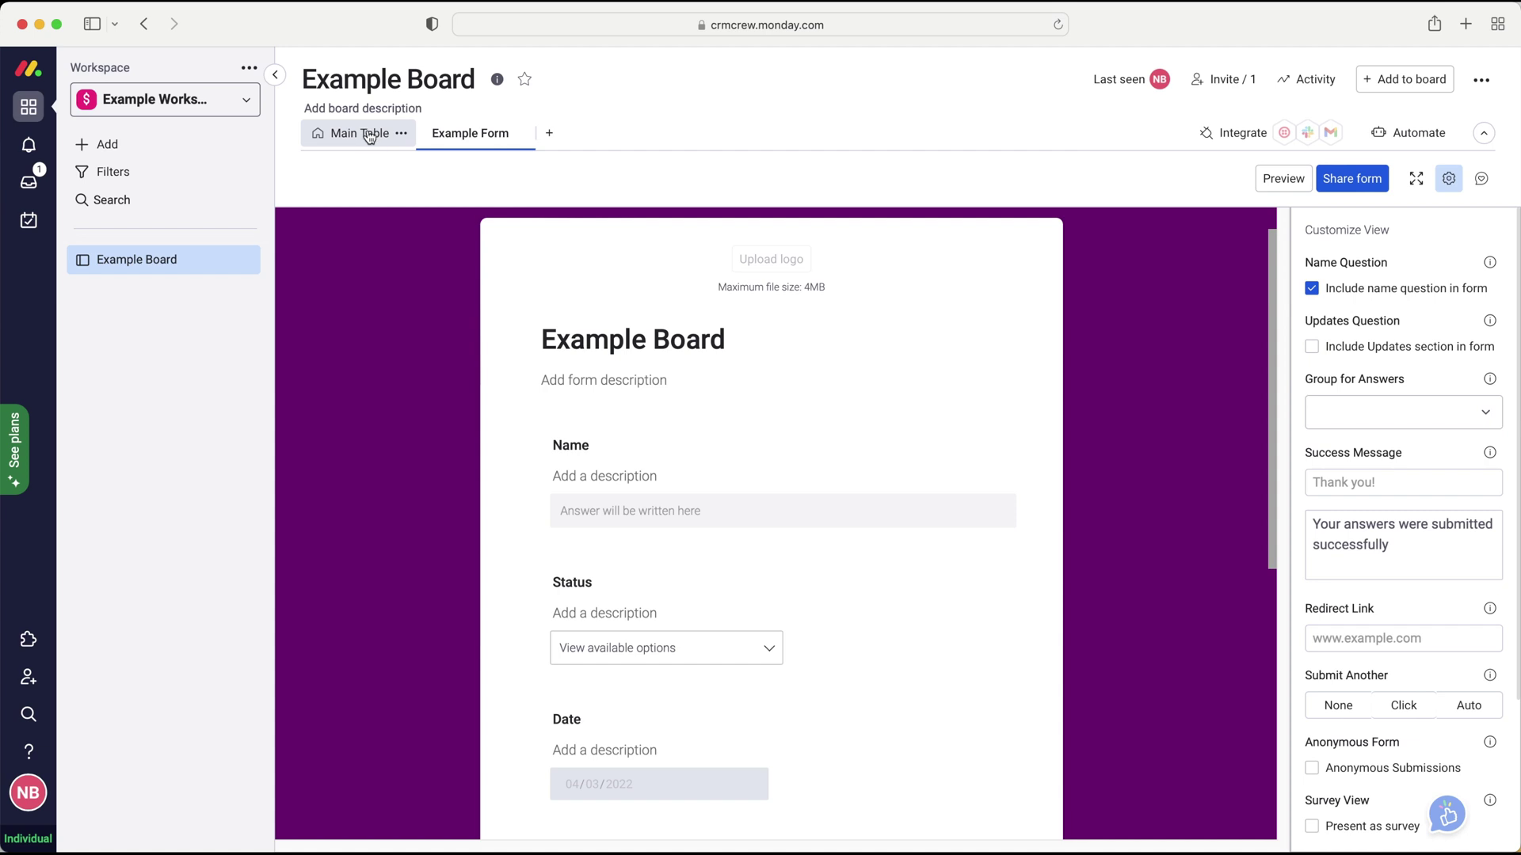
scroll(600, 383, "down", 1)
scroll(602, 383, "down", 2)
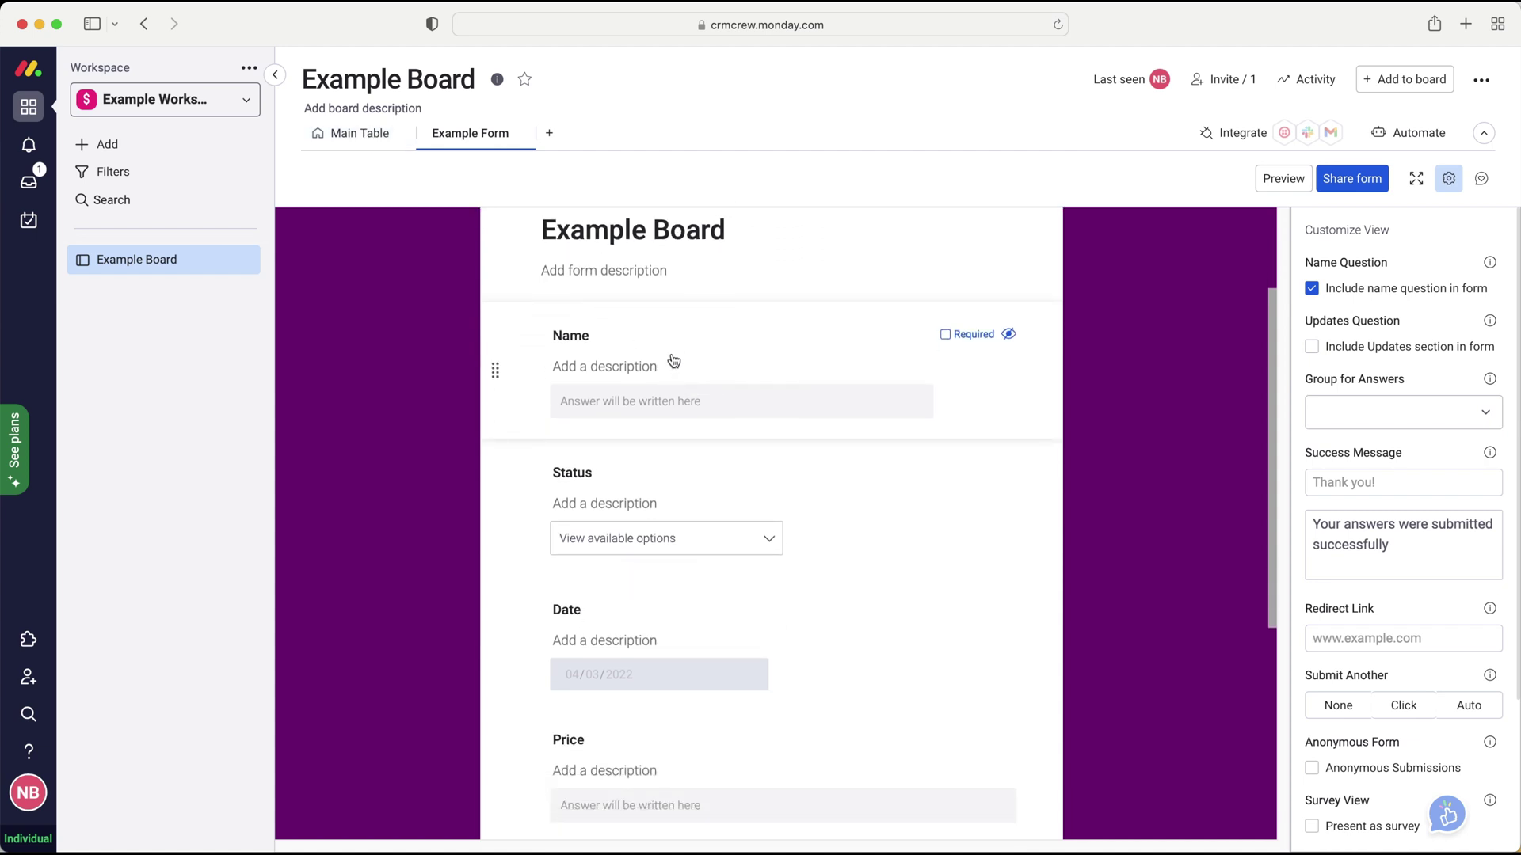
scroll(673, 378, "down", 1)
scroll(671, 343, "down", 3)
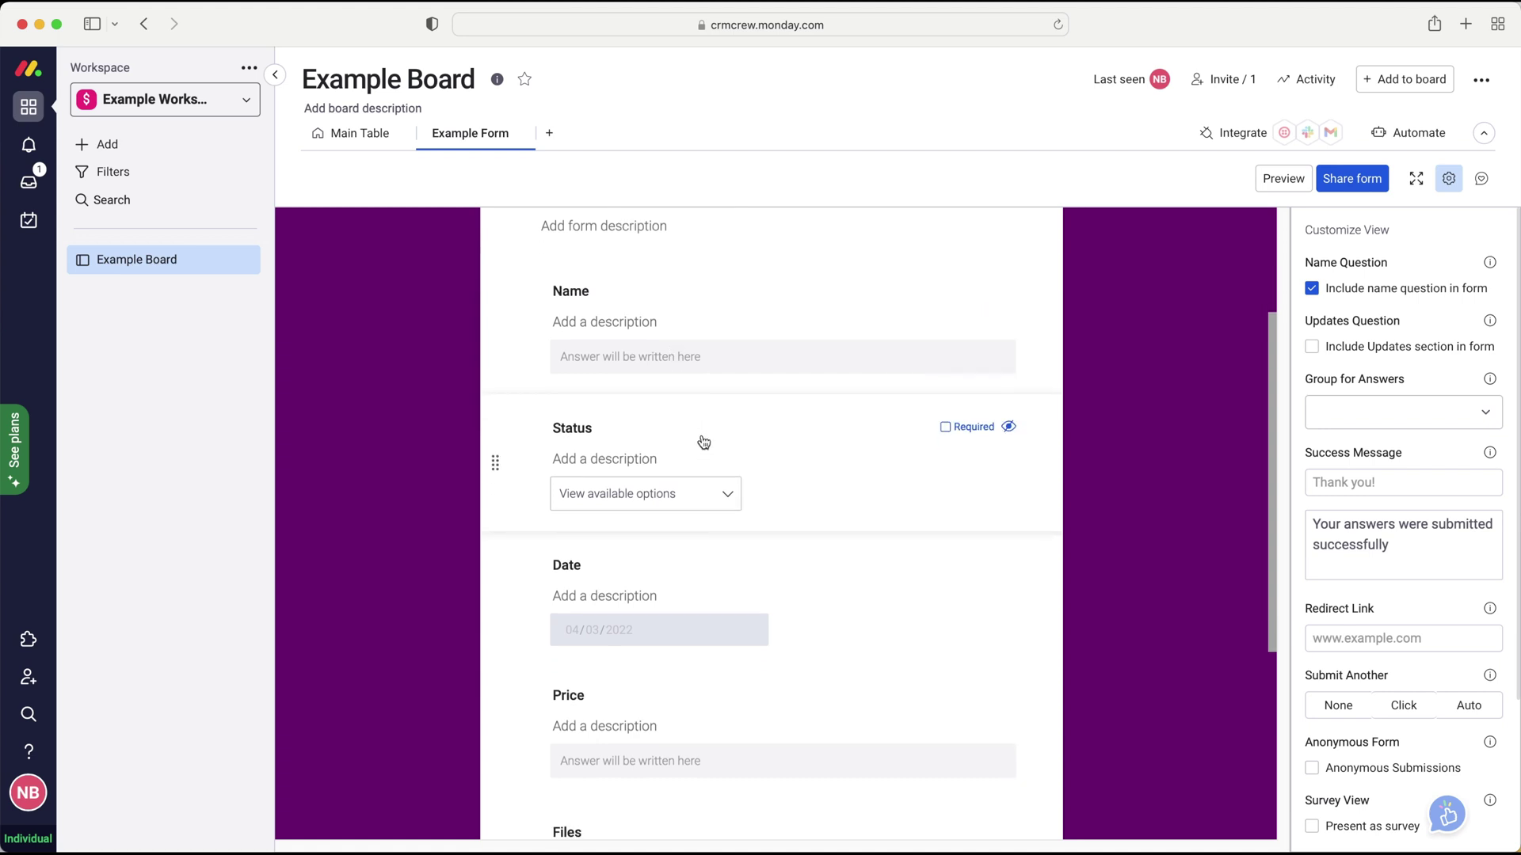
scroll(675, 592, "down", 5)
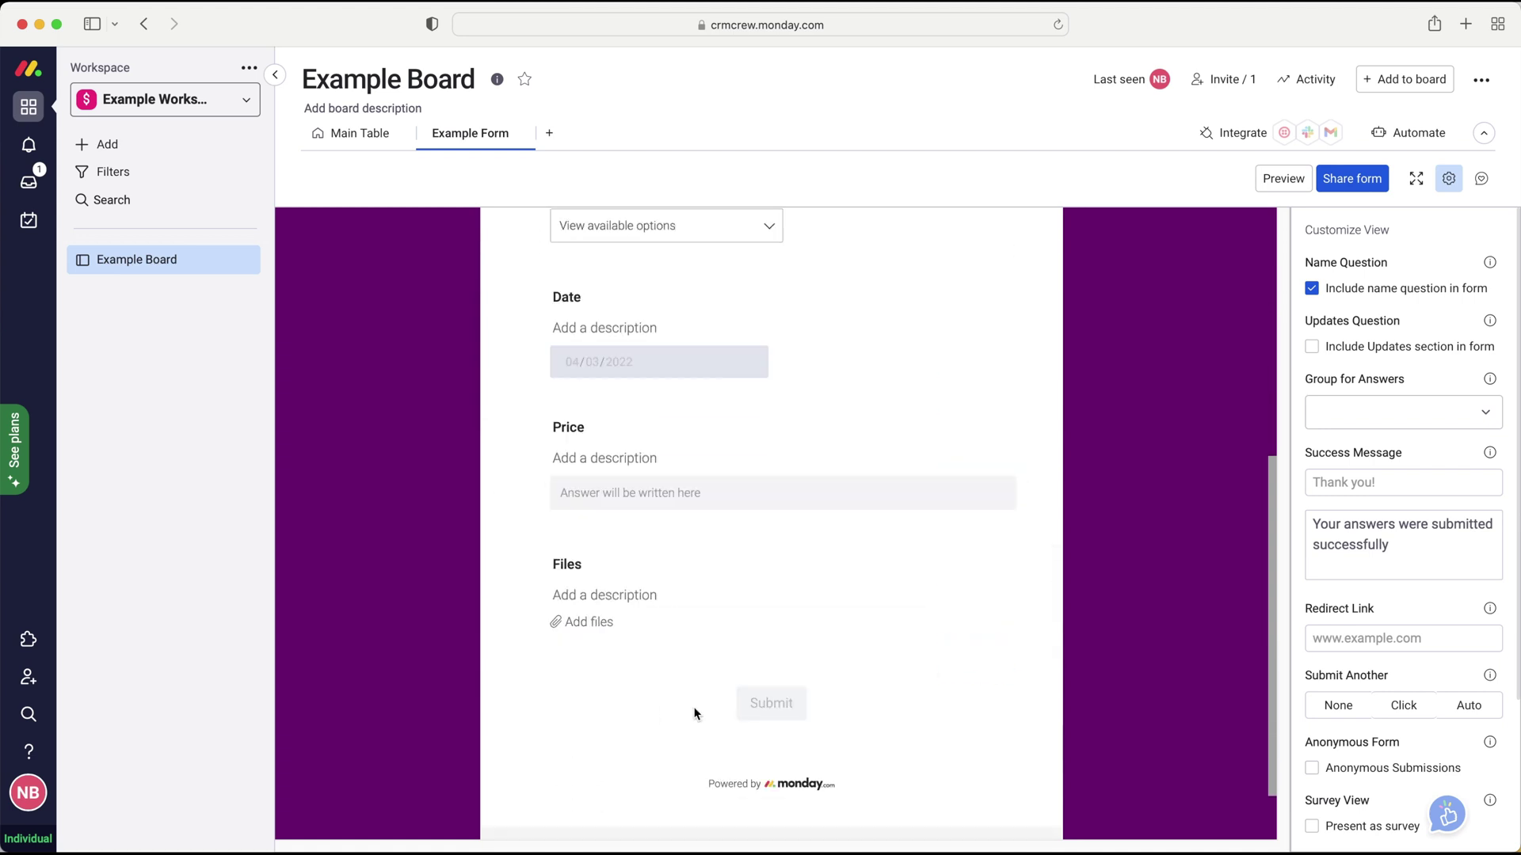
scroll(781, 657, "up", 8)
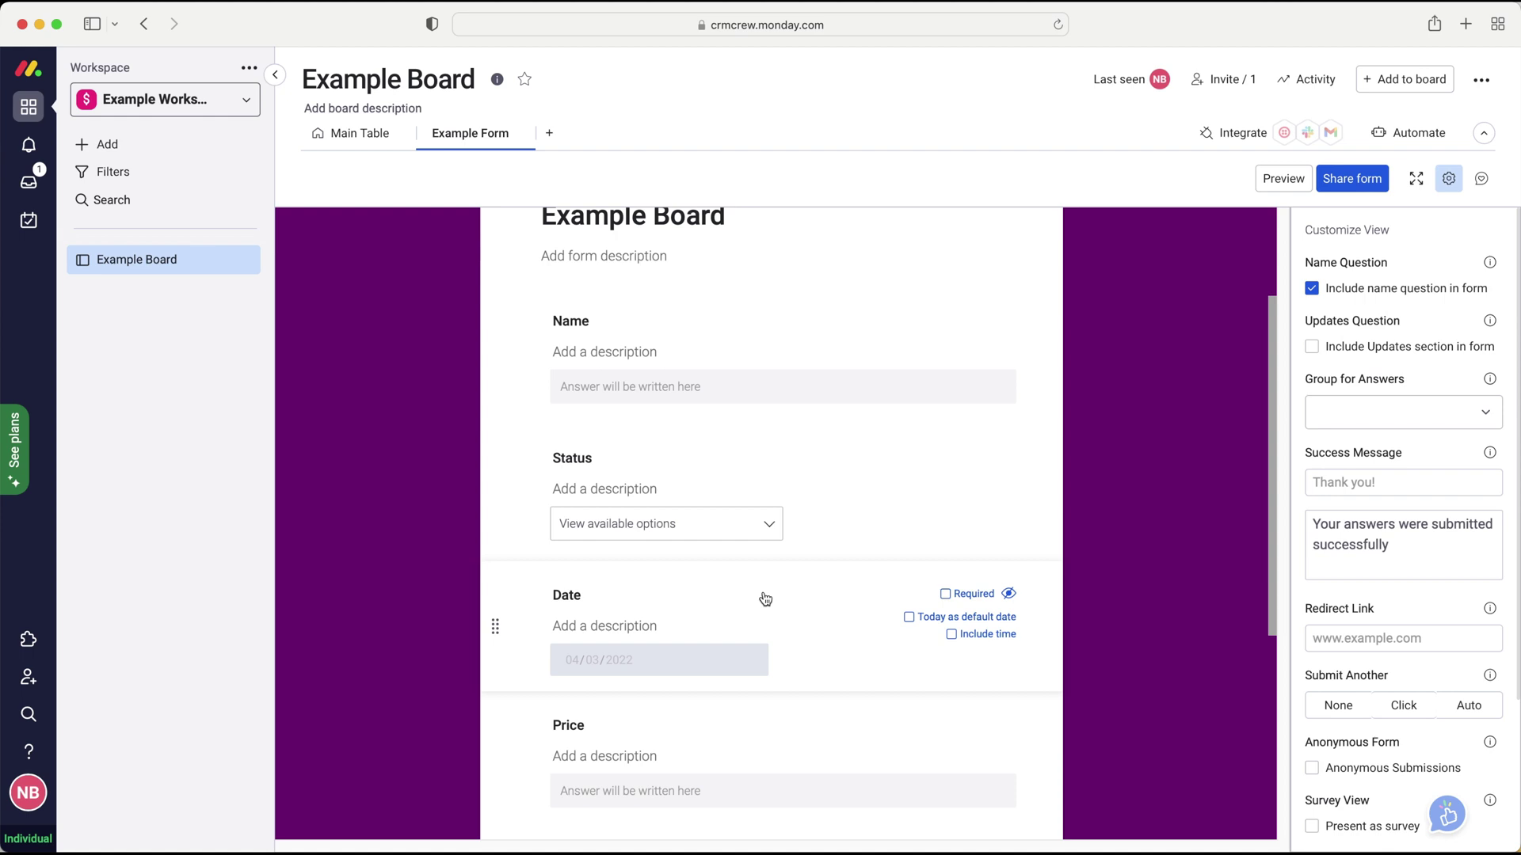
scroll(859, 486, "up", 3)
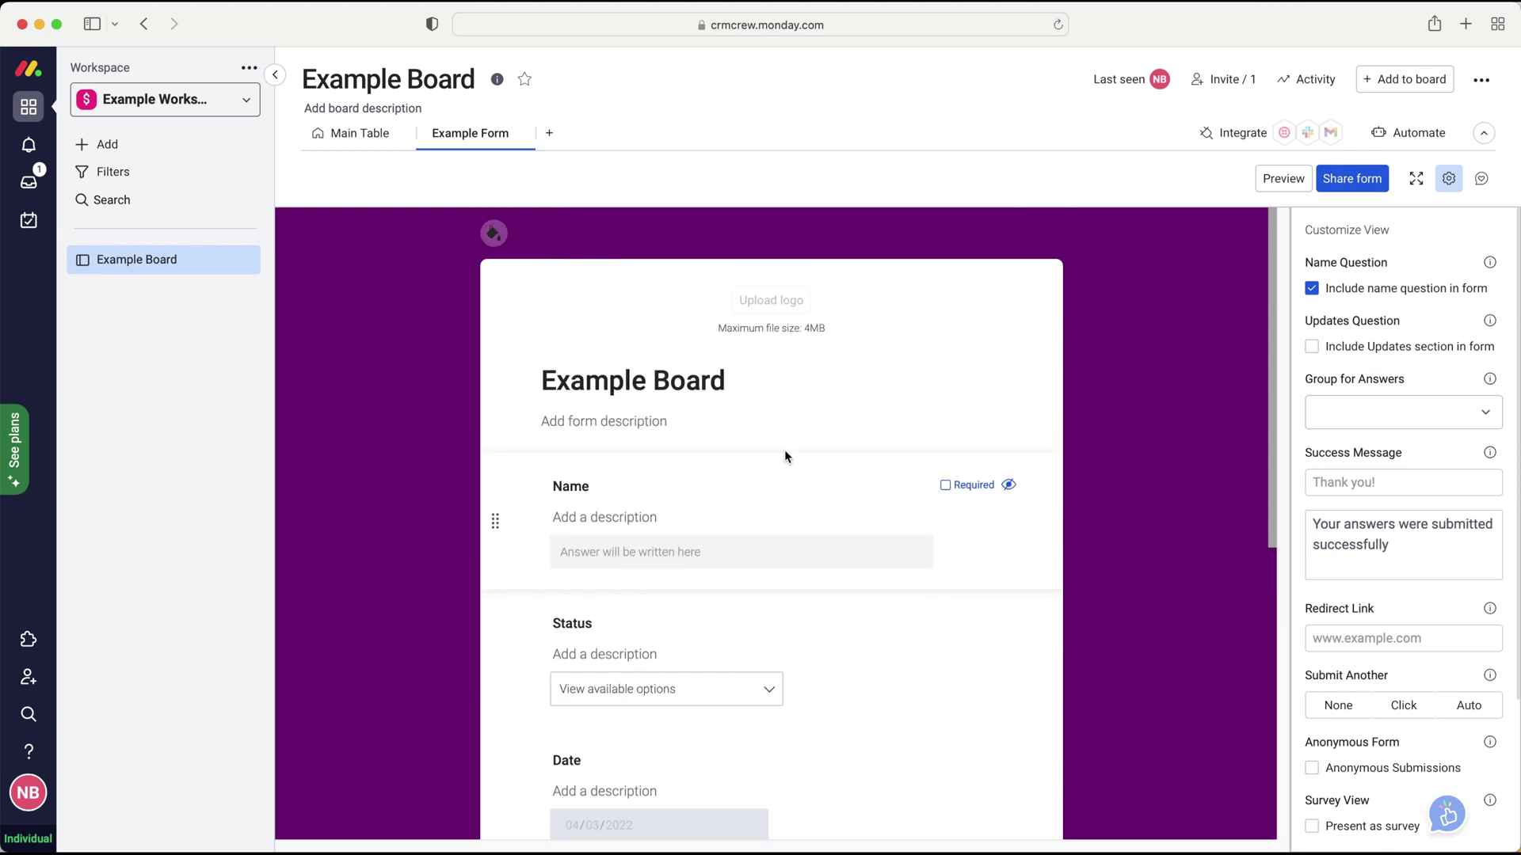
left_click(666, 383)
left_click(620, 420)
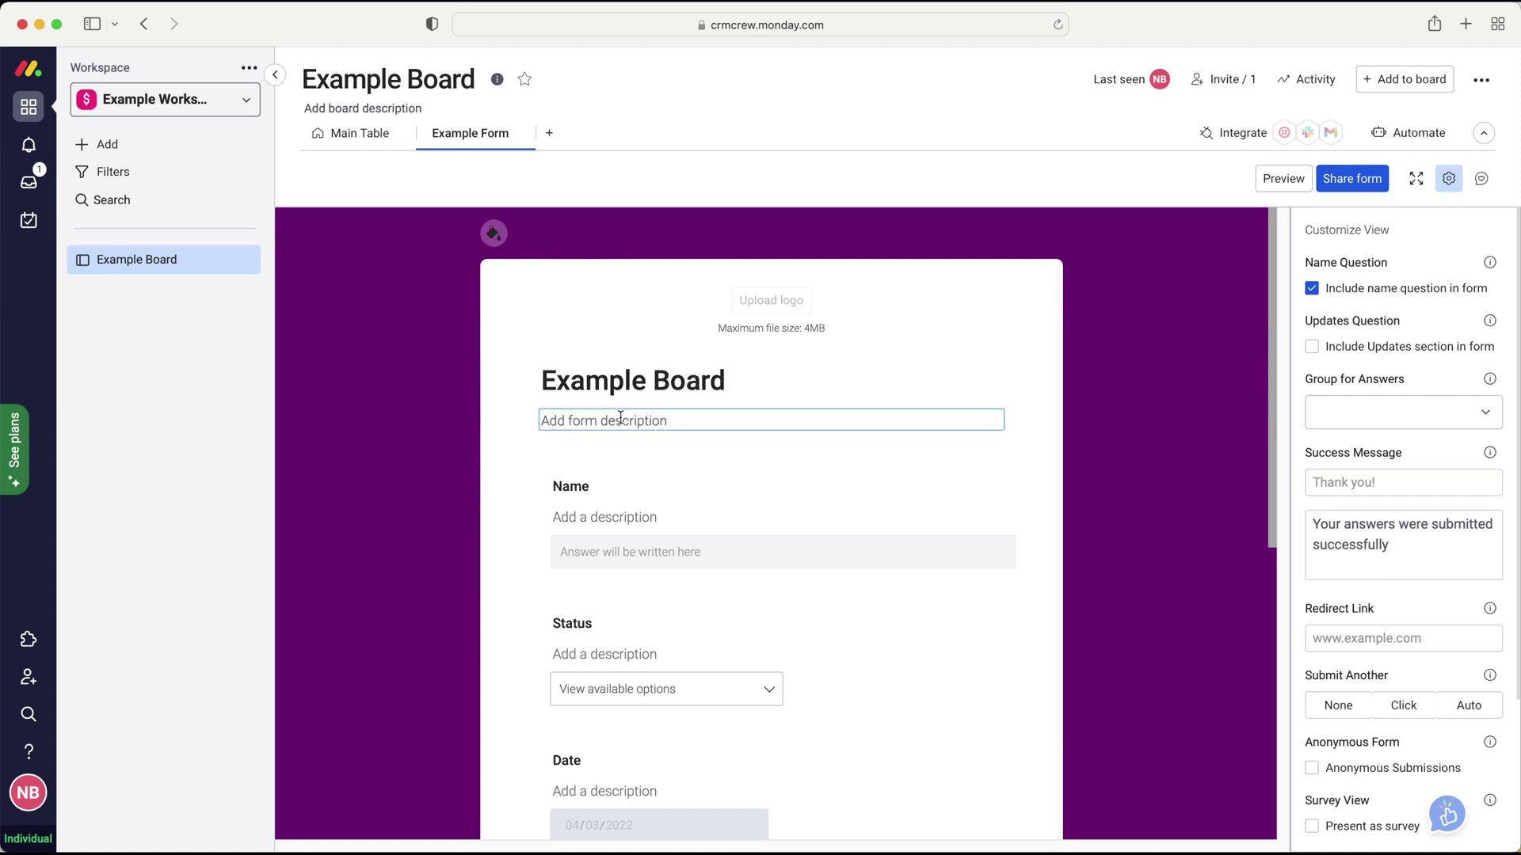
scroll(621, 420, "down", 2)
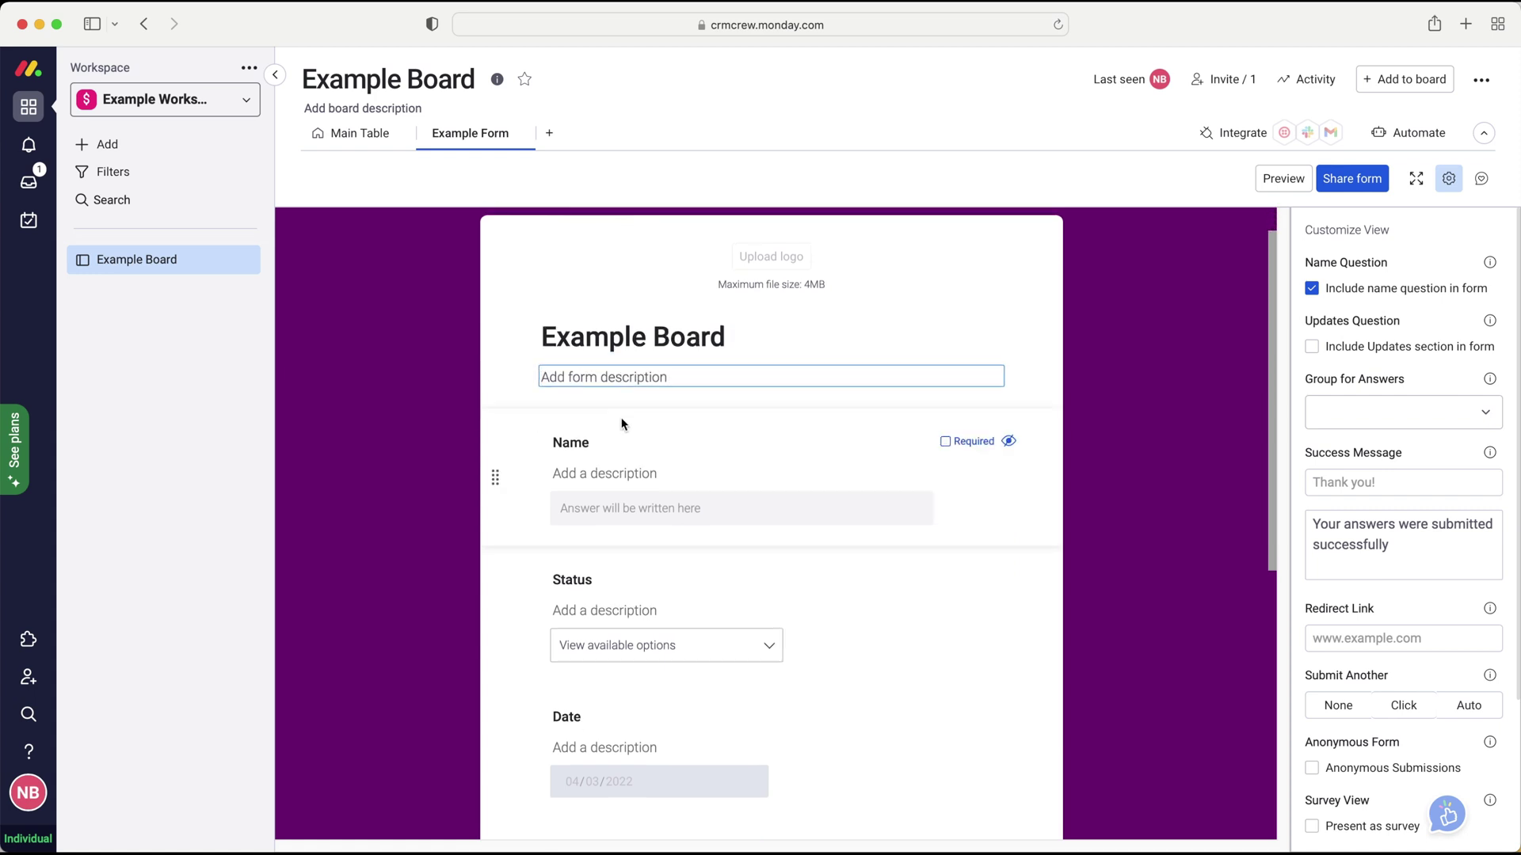
scroll(622, 424, "down", 1)
scroll(591, 429, "down", 1)
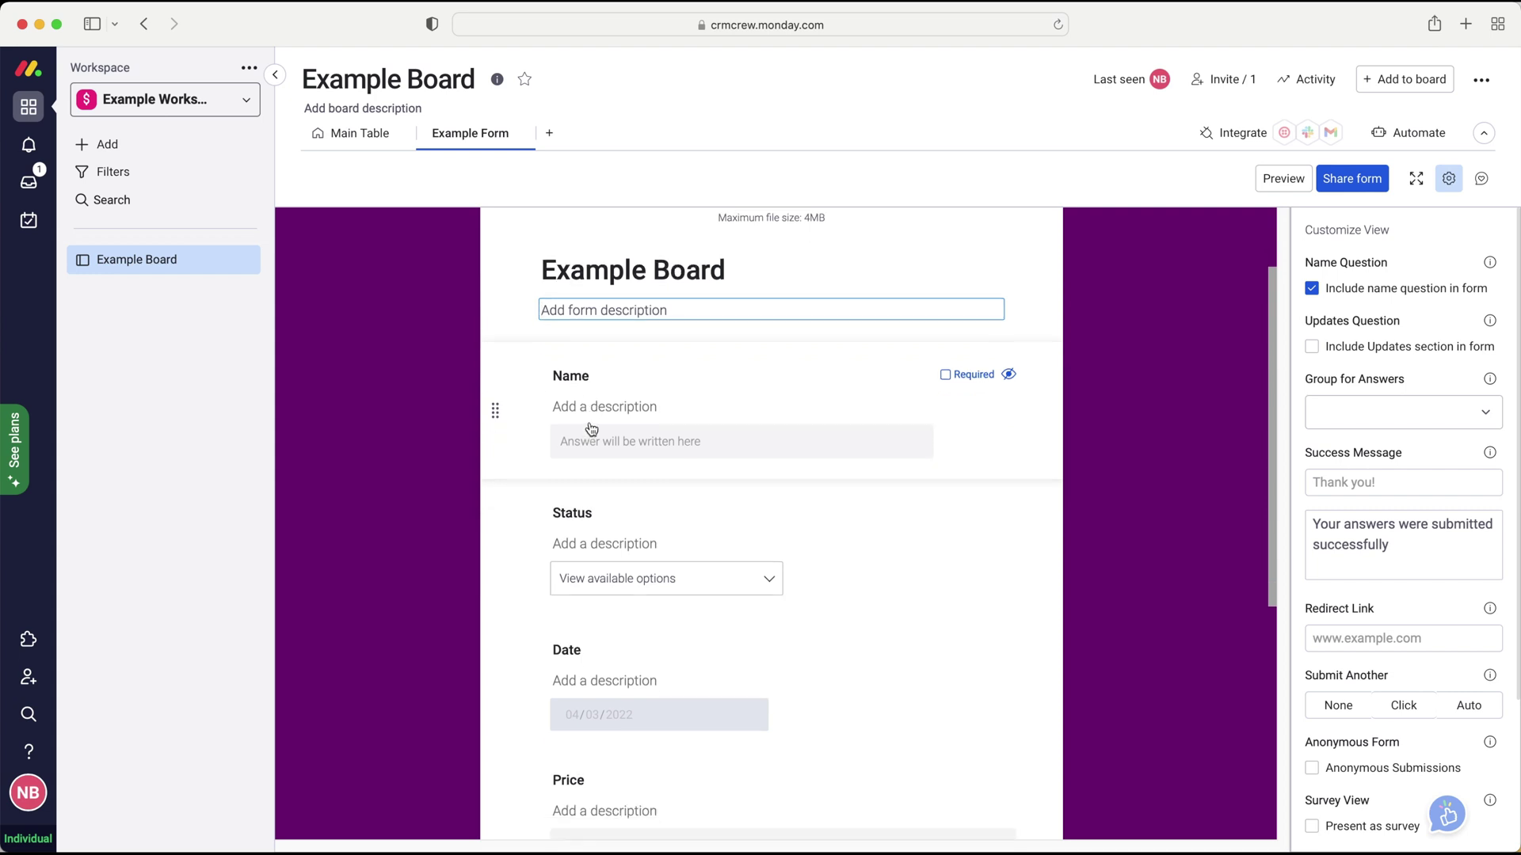
left_click(575, 370)
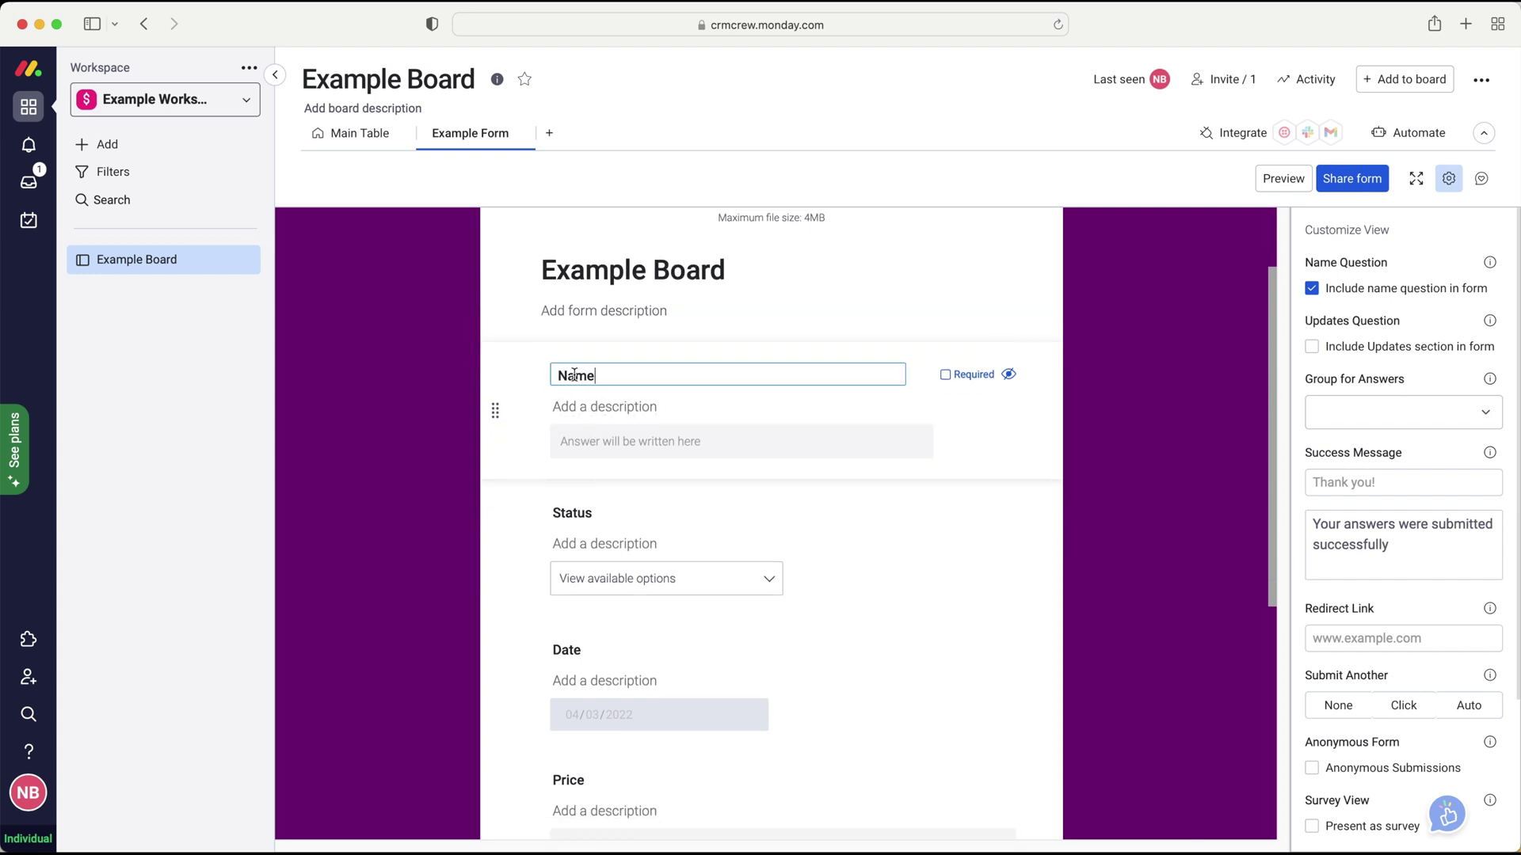
double_click(606, 375)
left_click(603, 375)
left_click(589, 406)
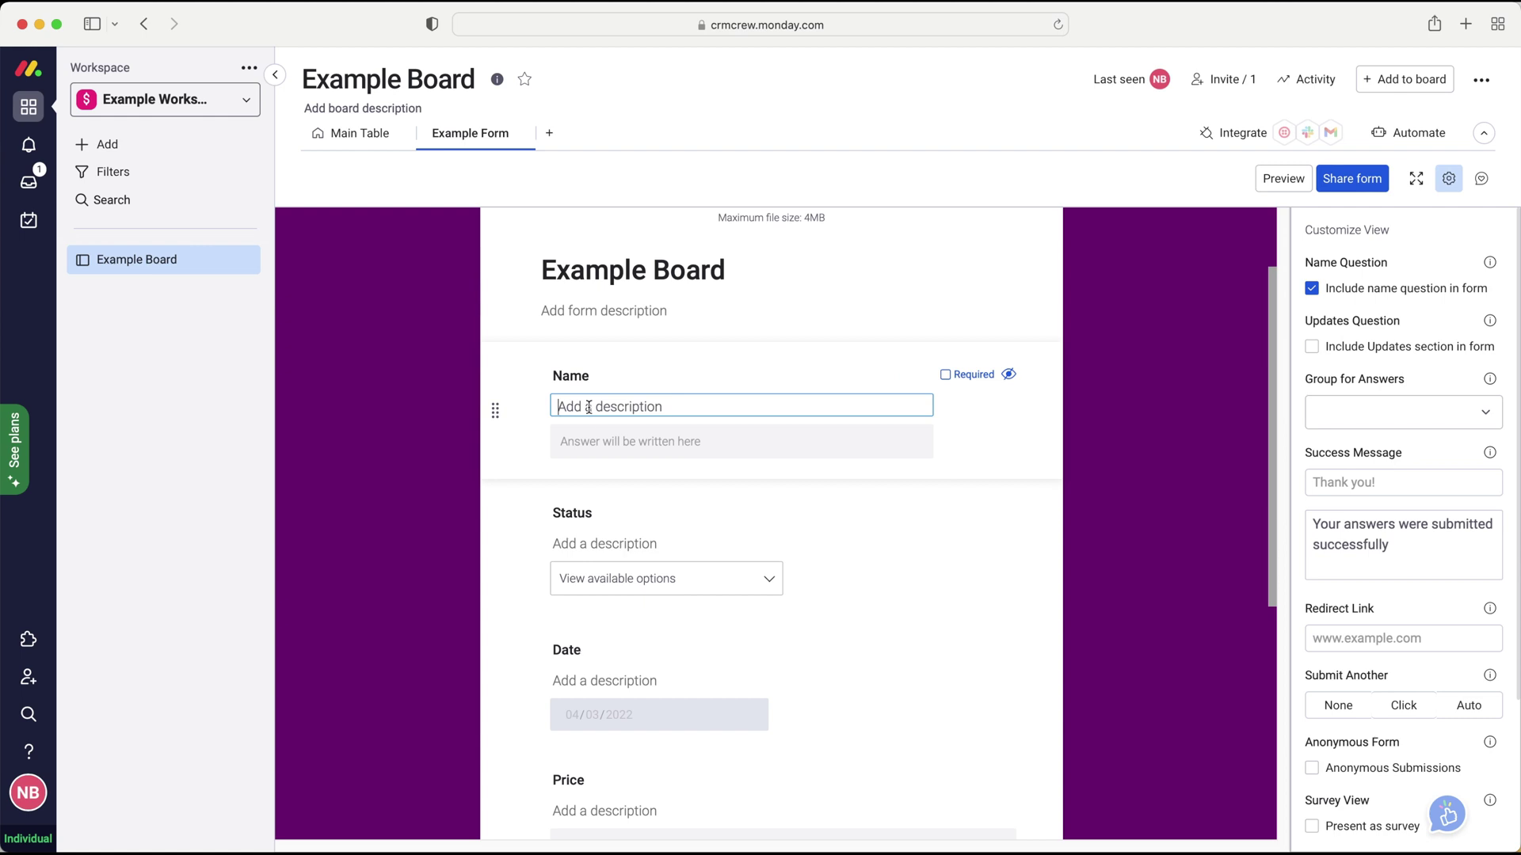
- Mark the Name question as required
mouse_move(952, 382)
left_click(945, 376)
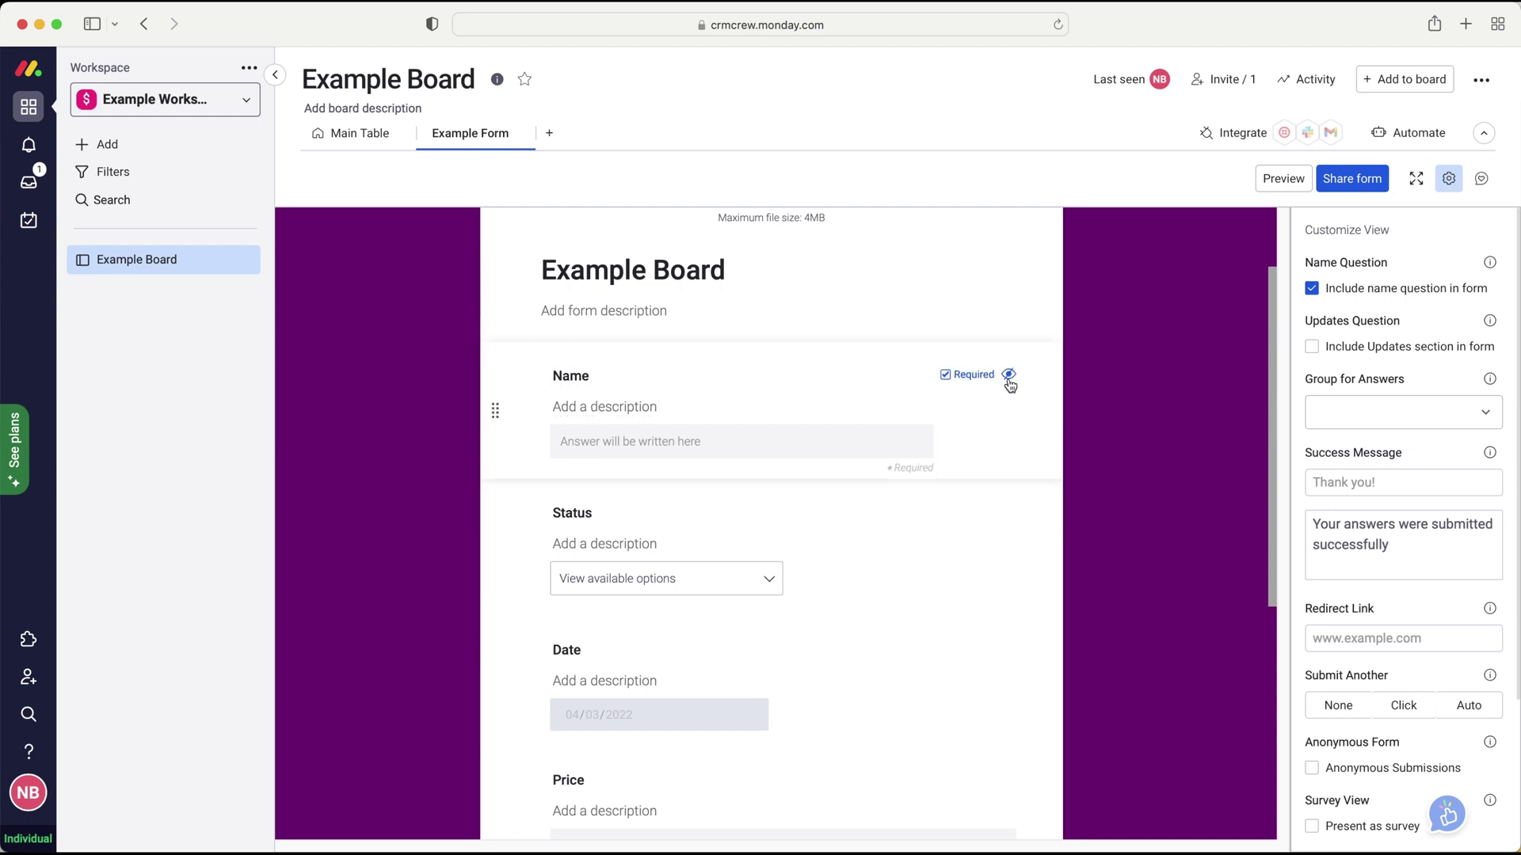
scroll(699, 438, "down", 5)
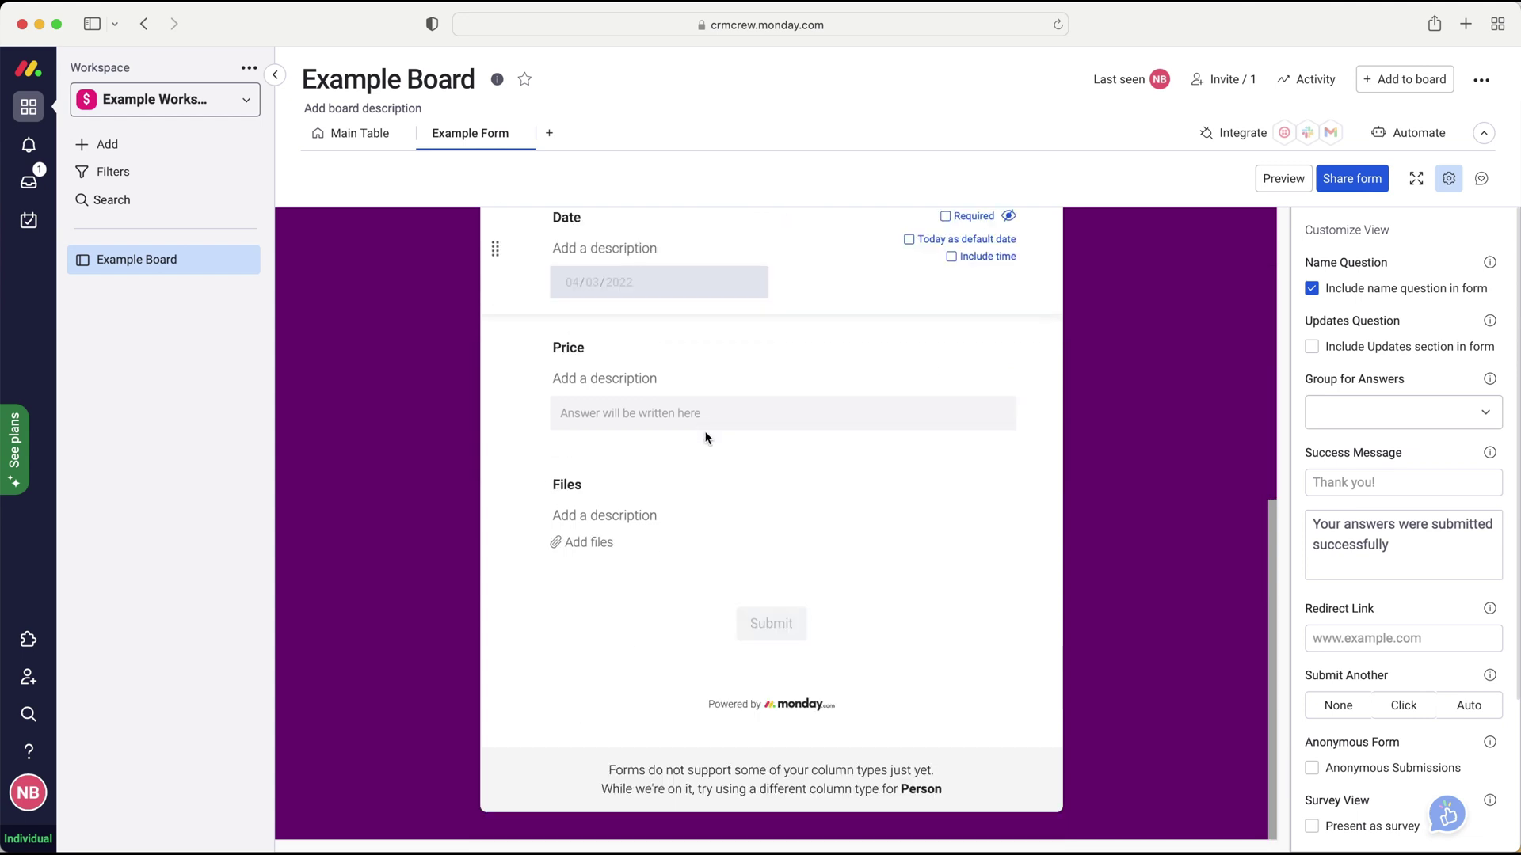
scroll(760, 420, "up", 6)
scroll(765, 417, "down", 3)
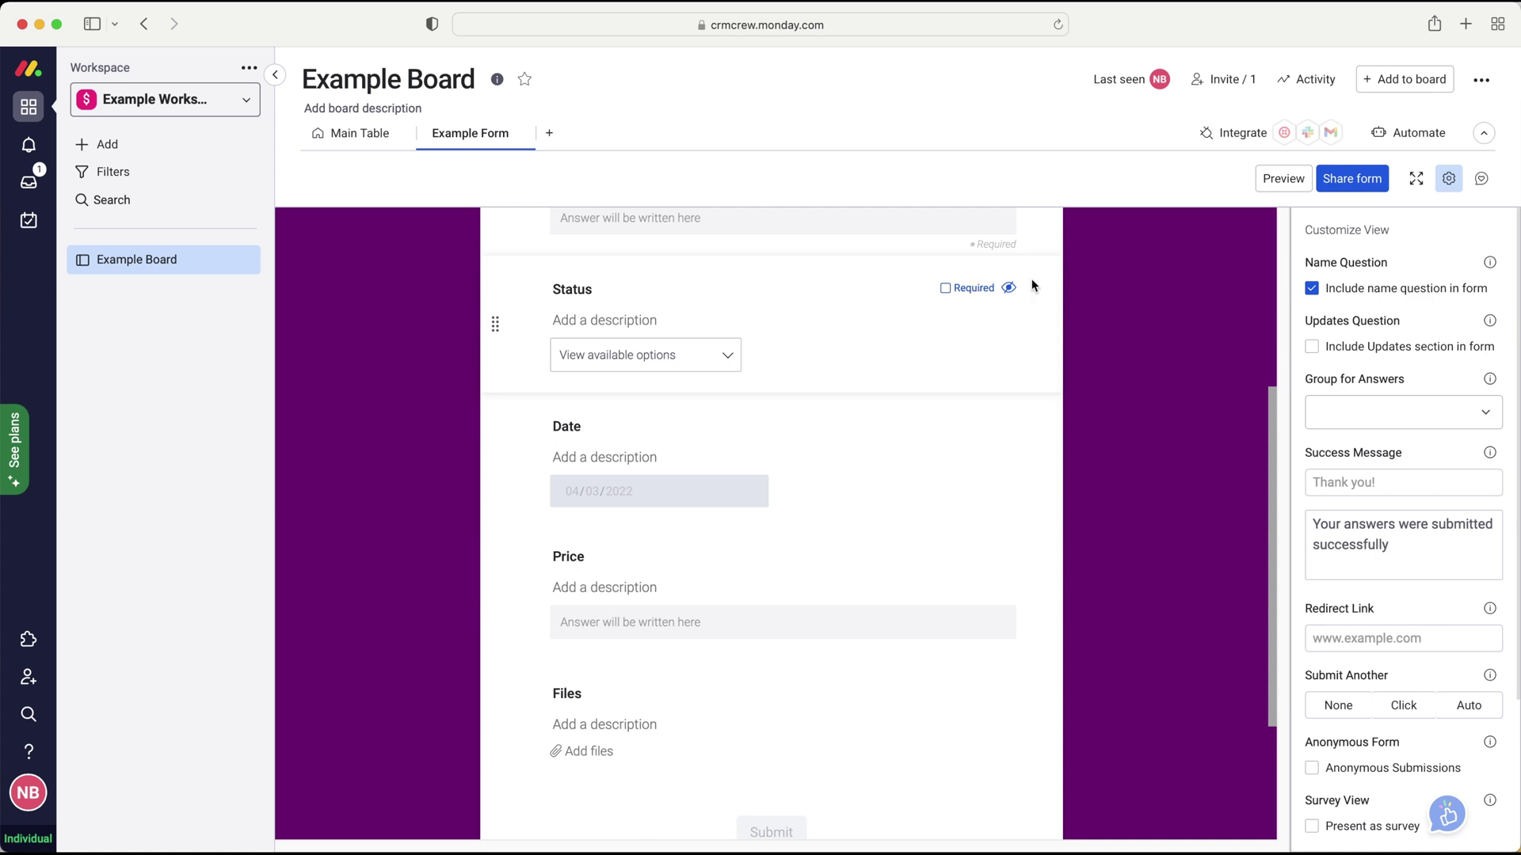
- Hide the Status question so the form shows Name, Date, Price and Files
left_click(1009, 288)
scroll(727, 277, "up", 2)
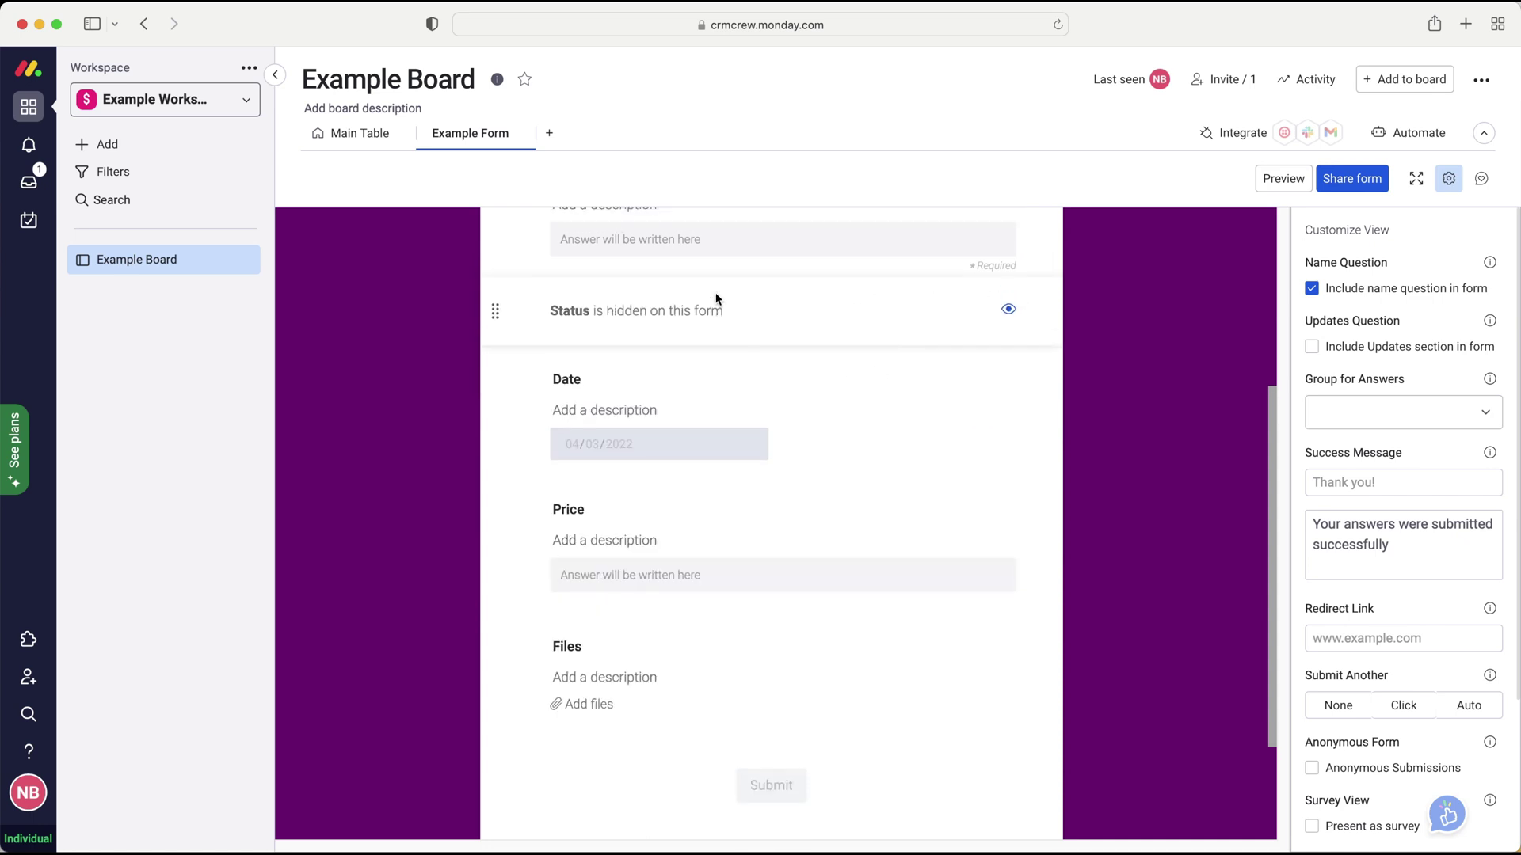
scroll(641, 400, "up", 1)
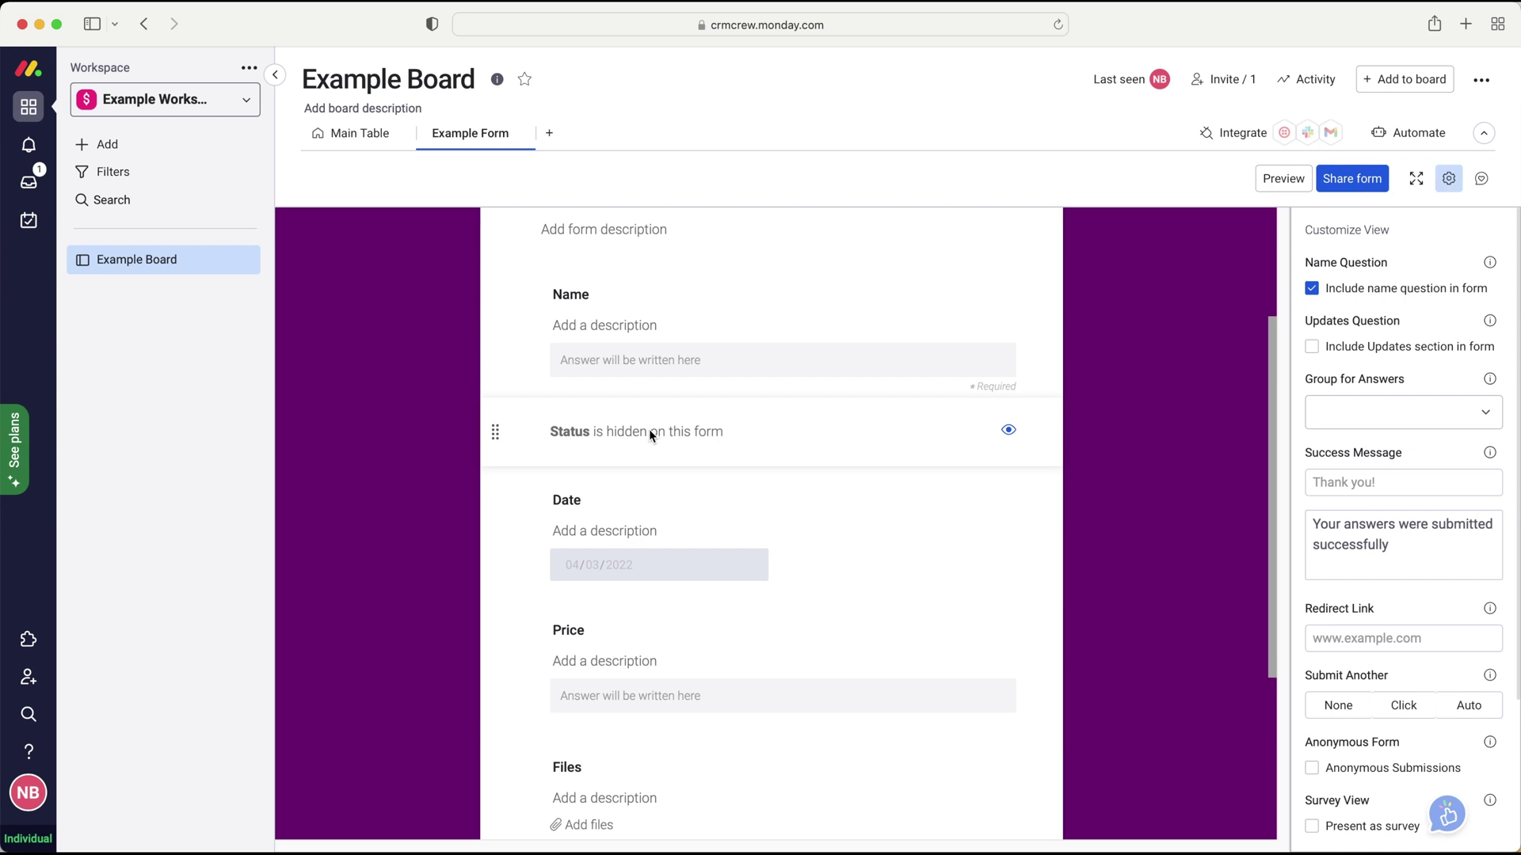
scroll(649, 433, "up", 1)
scroll(648, 439, "down", 1)
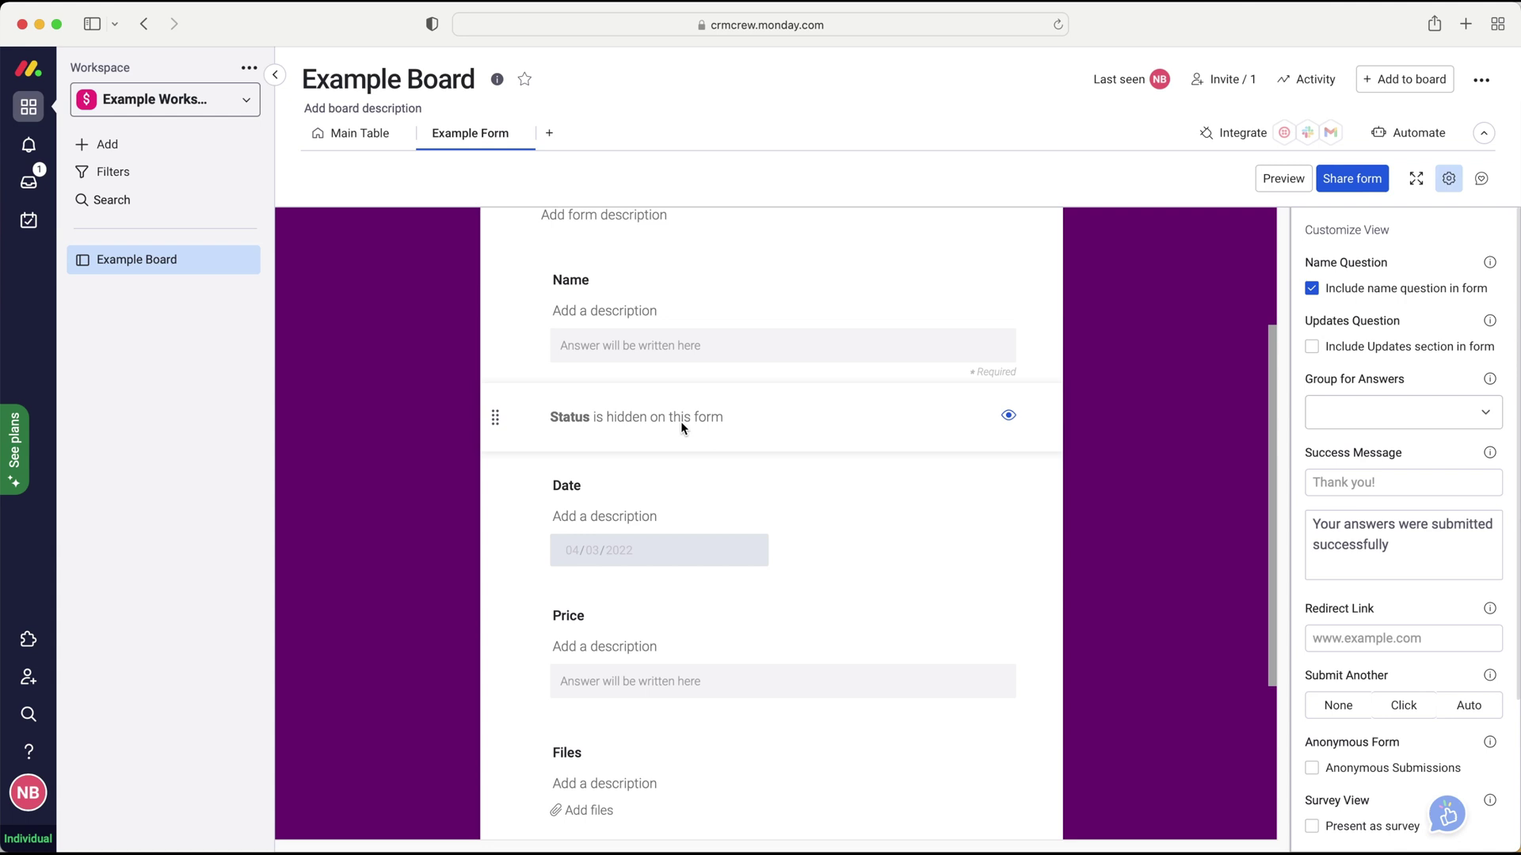
scroll(681, 423, "down", 2)
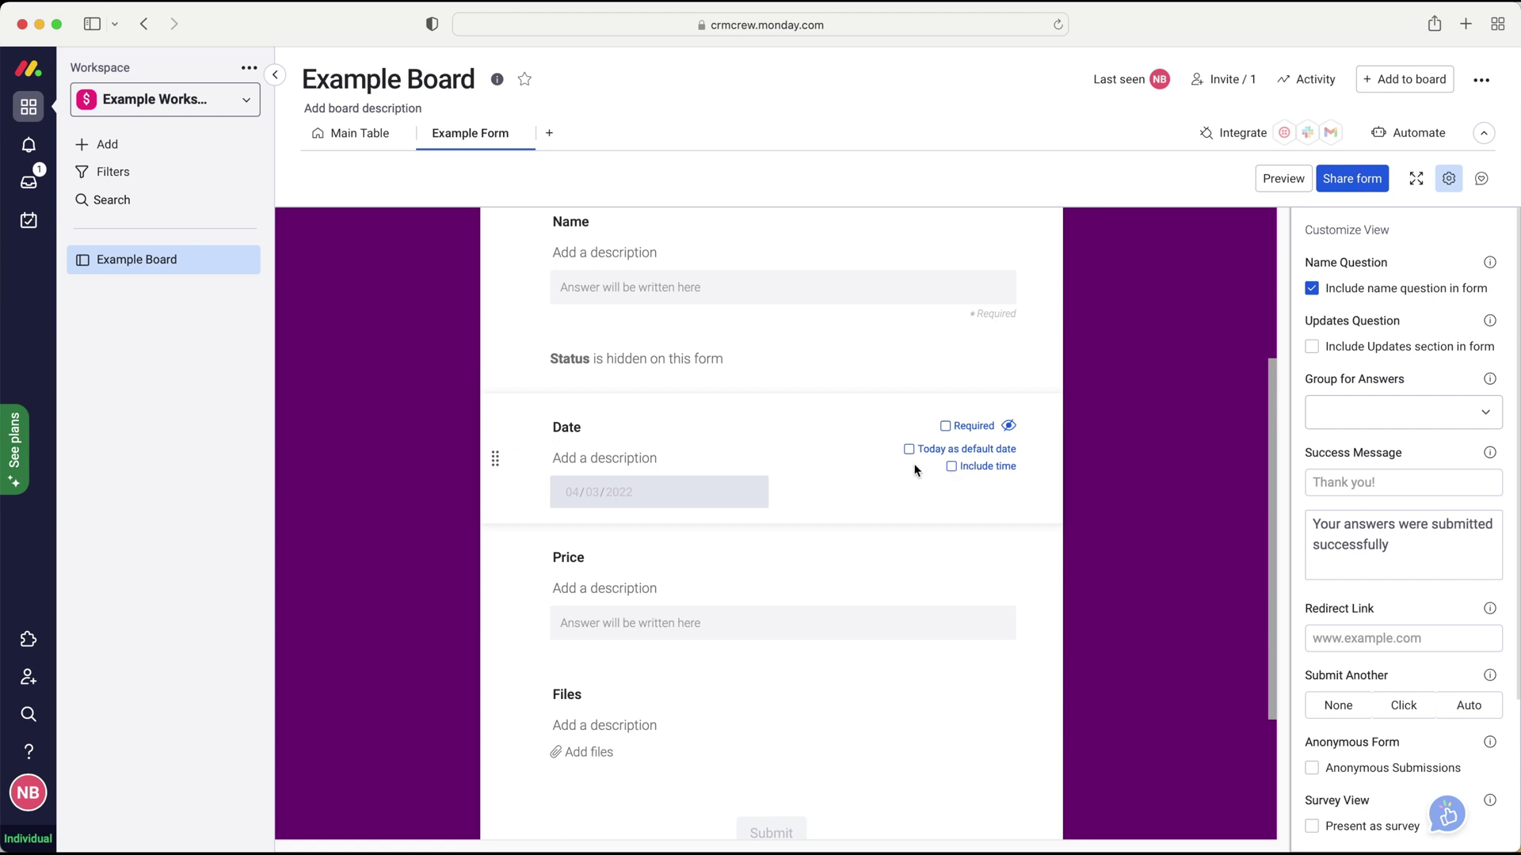
scroll(913, 469, "down", 1)
scroll(753, 550, "down", 1)
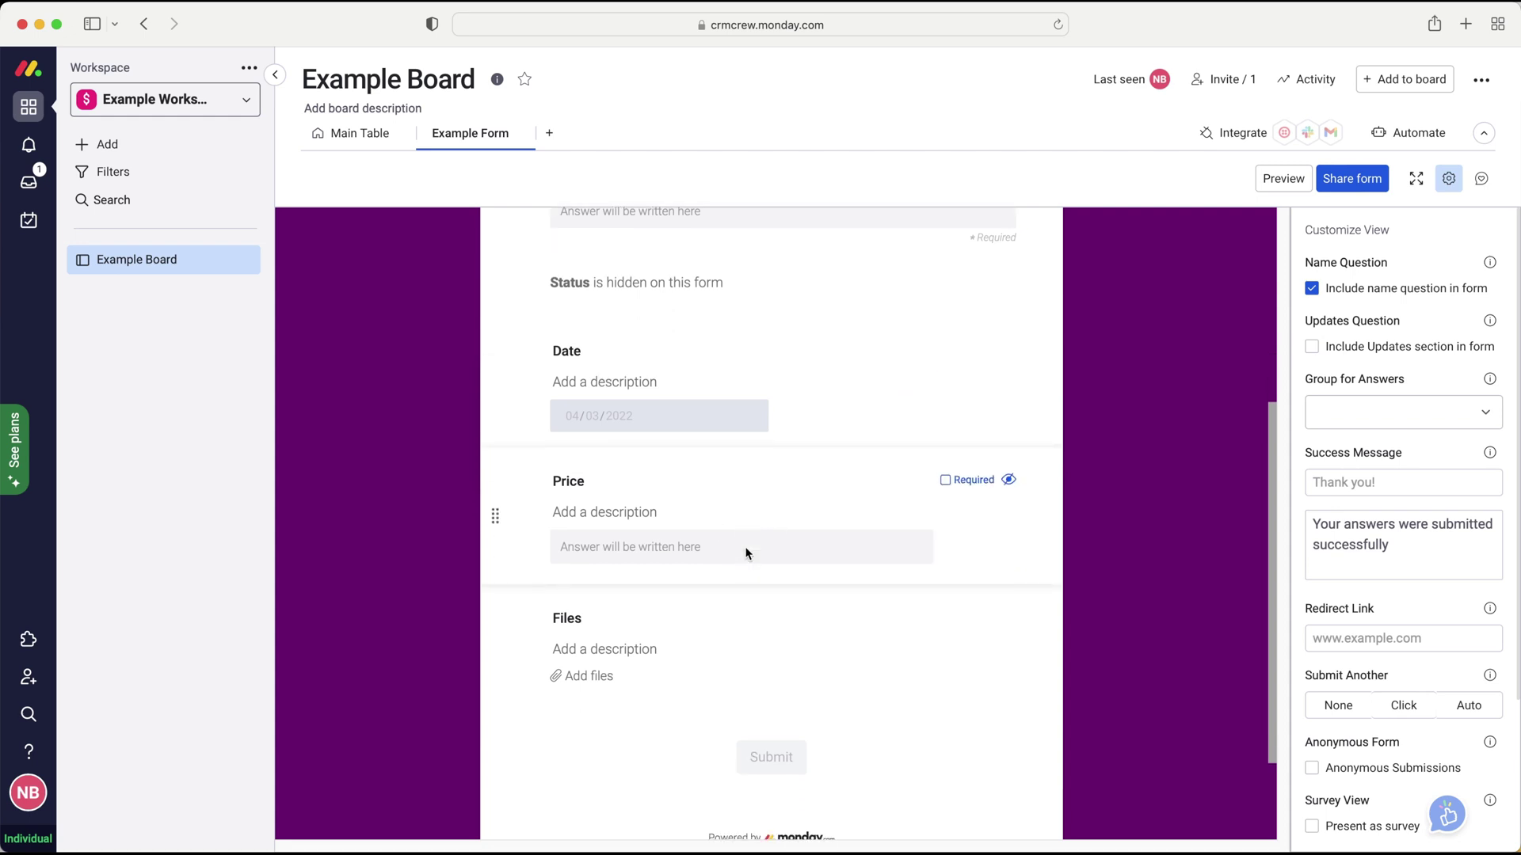
scroll(745, 499, "down", 2)
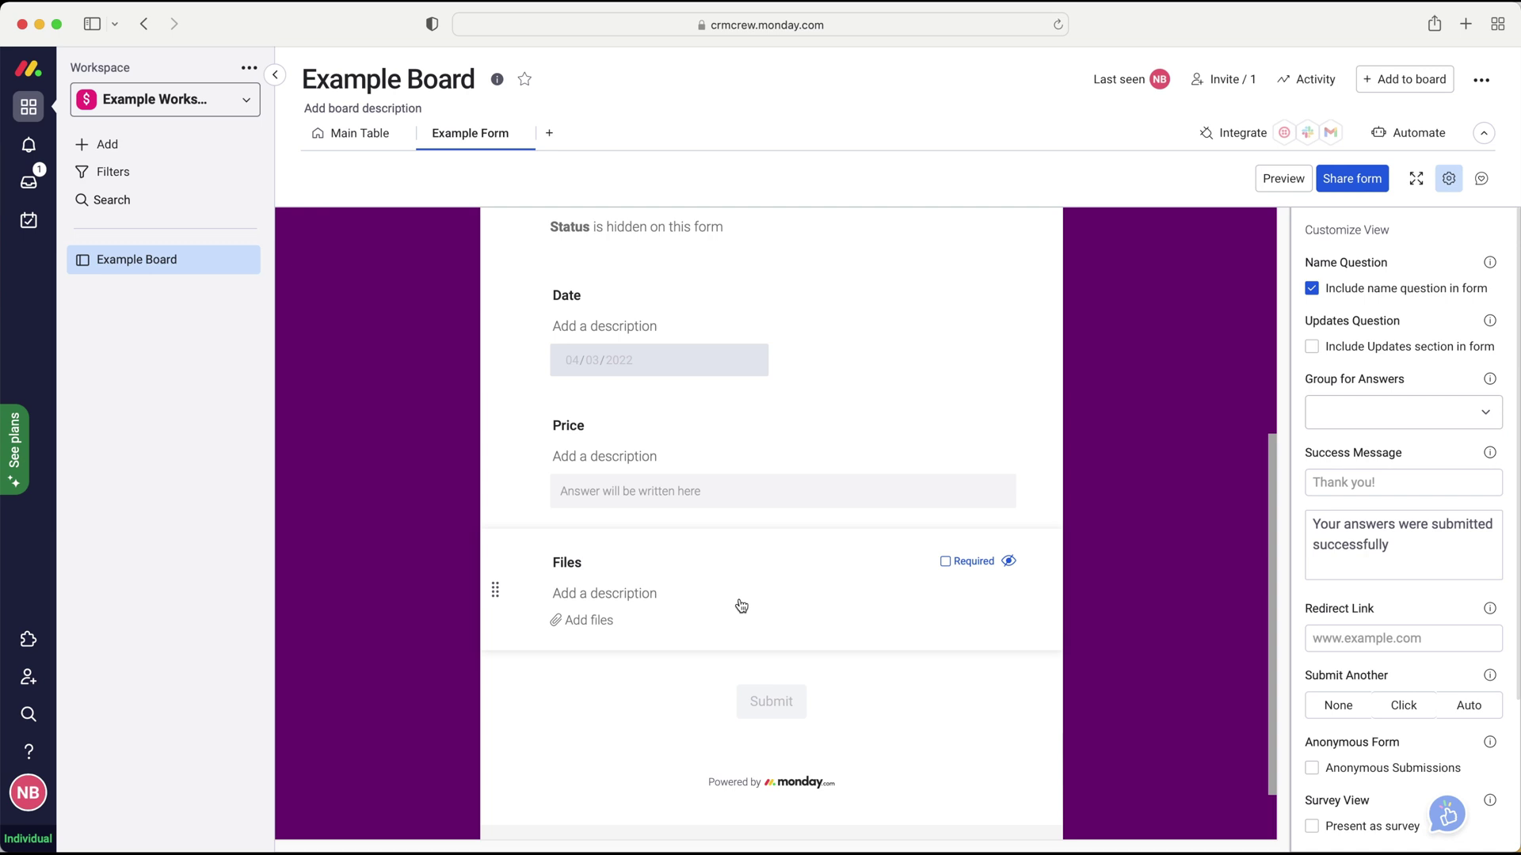
scroll(717, 544, "up", 3)
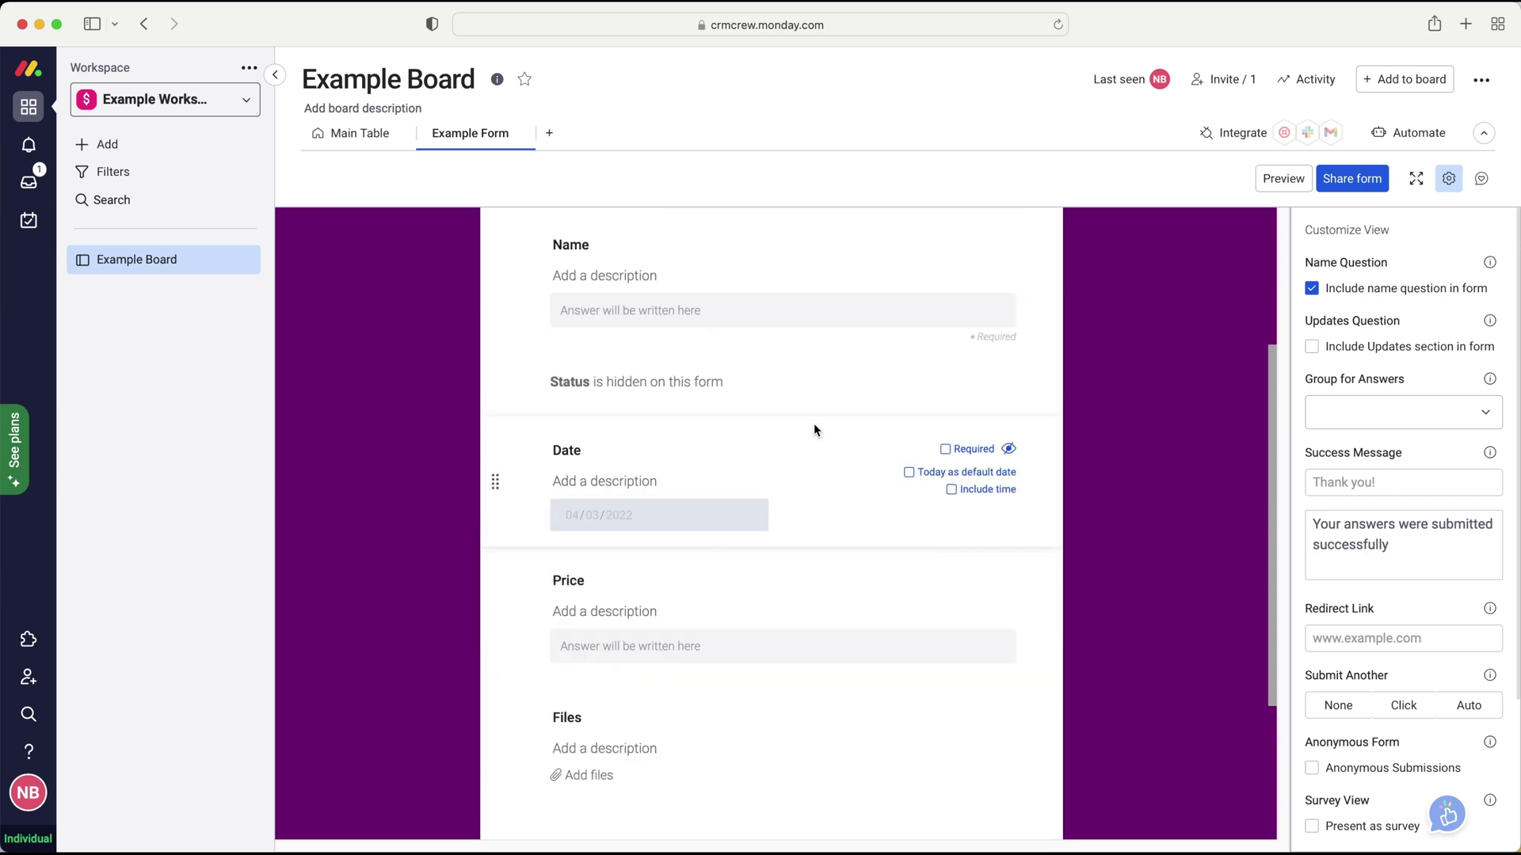
scroll(780, 440, "up", 2)
scroll(768, 454, "down", 4)
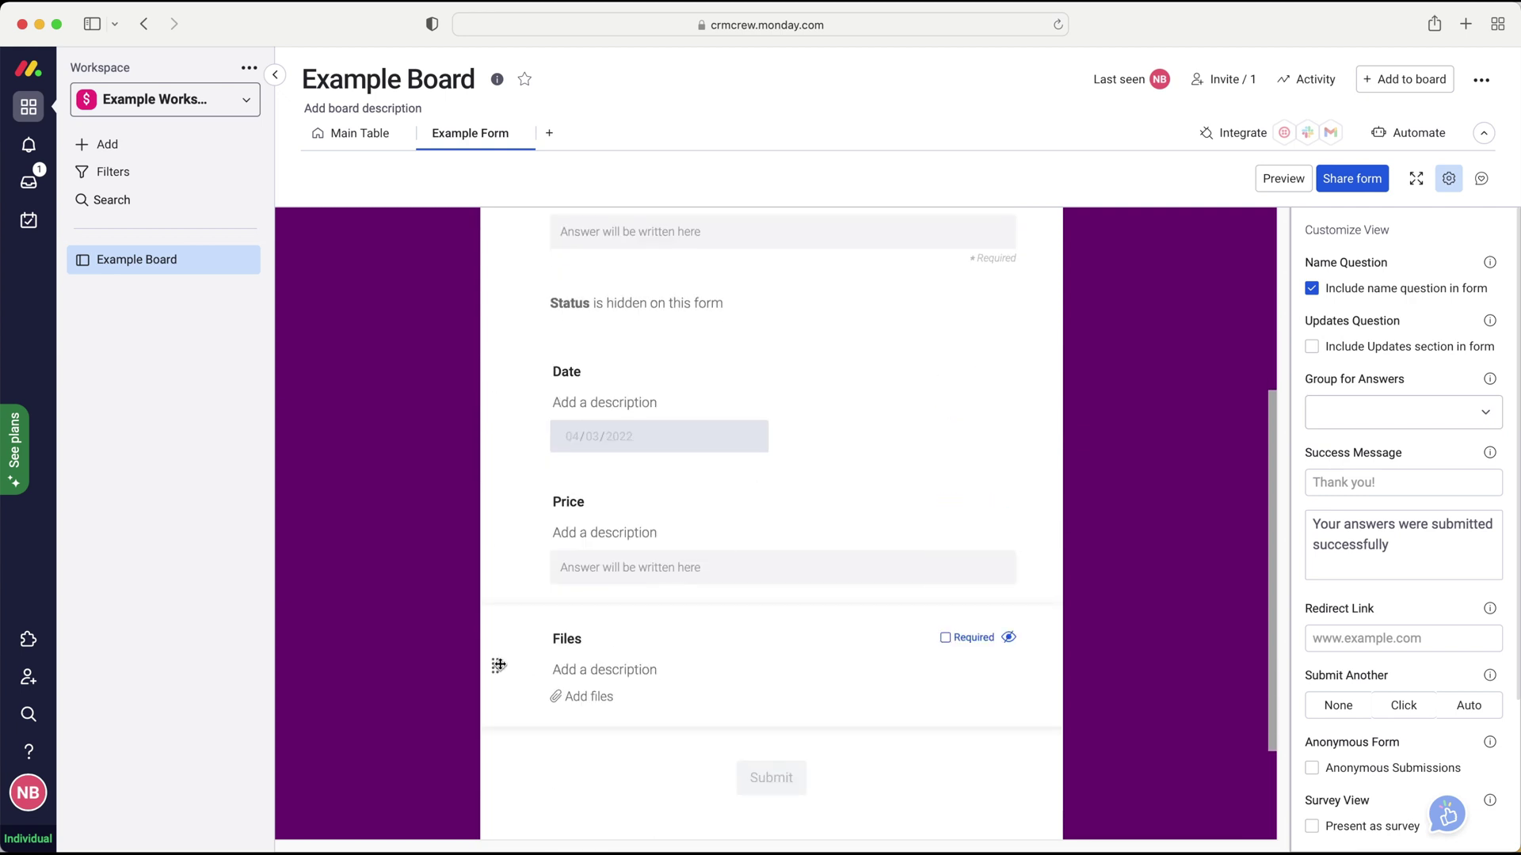
scroll(499, 664, "down", 1)
left_click_drag(499, 664, 511, 412)
scroll(515, 412, "up", 3)
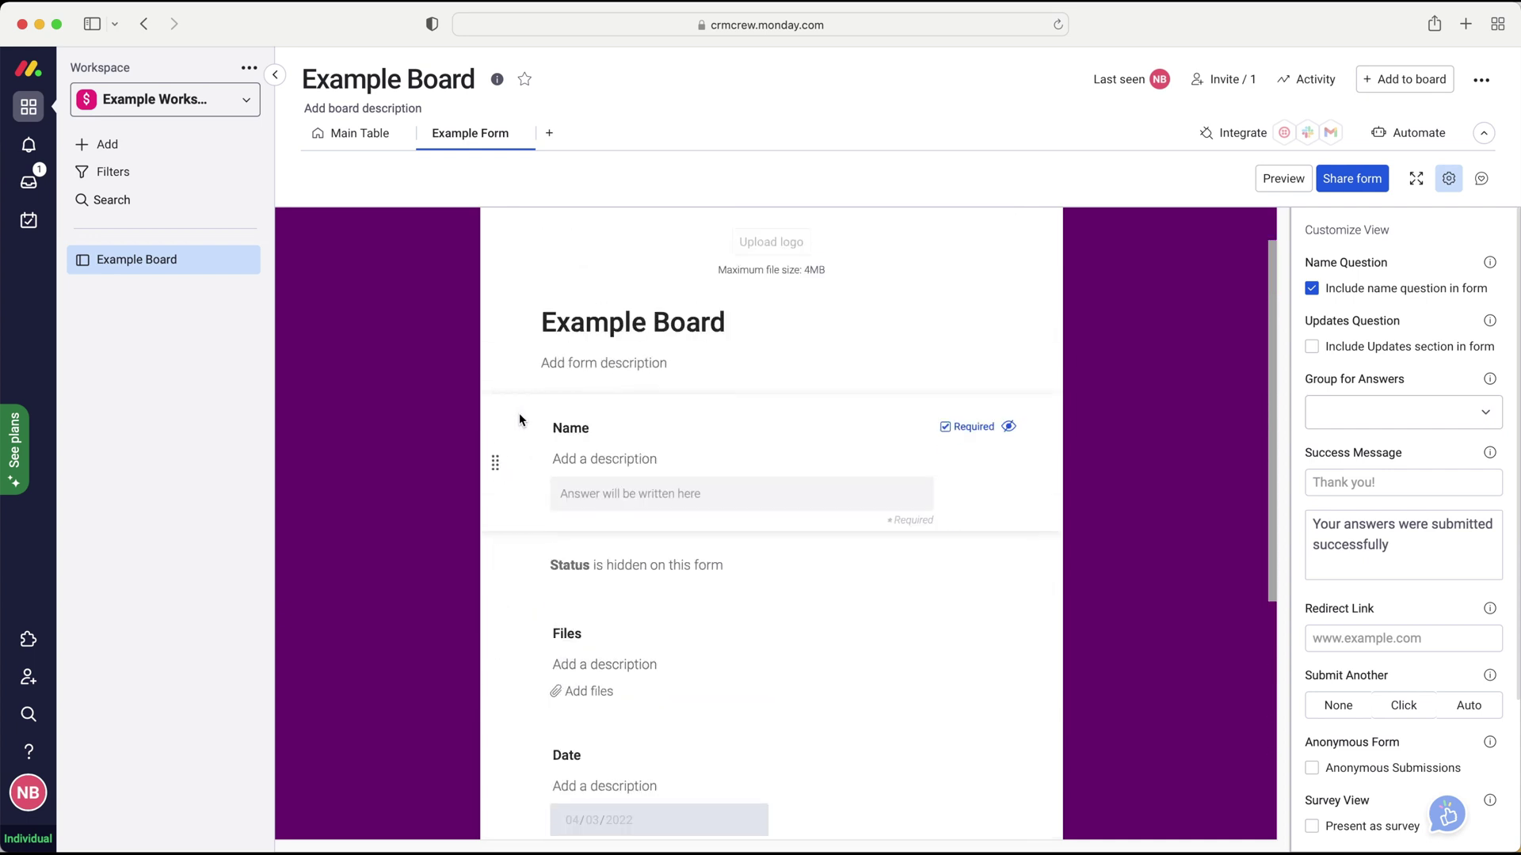
scroll(518, 416, "down", 2)
scroll(659, 588, "down", 2)
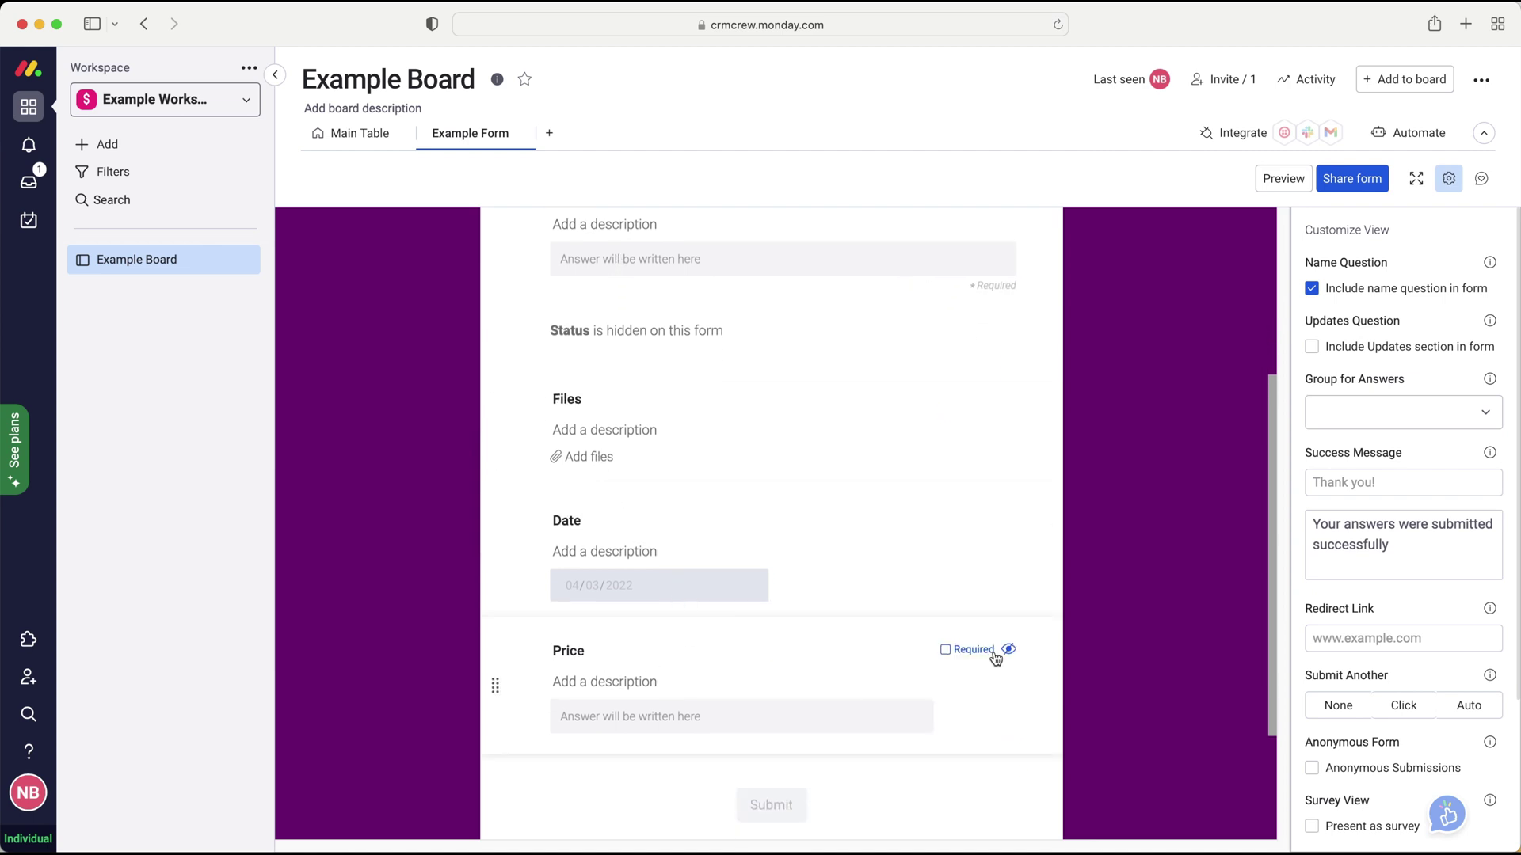
scroll(982, 657, "up", 5)
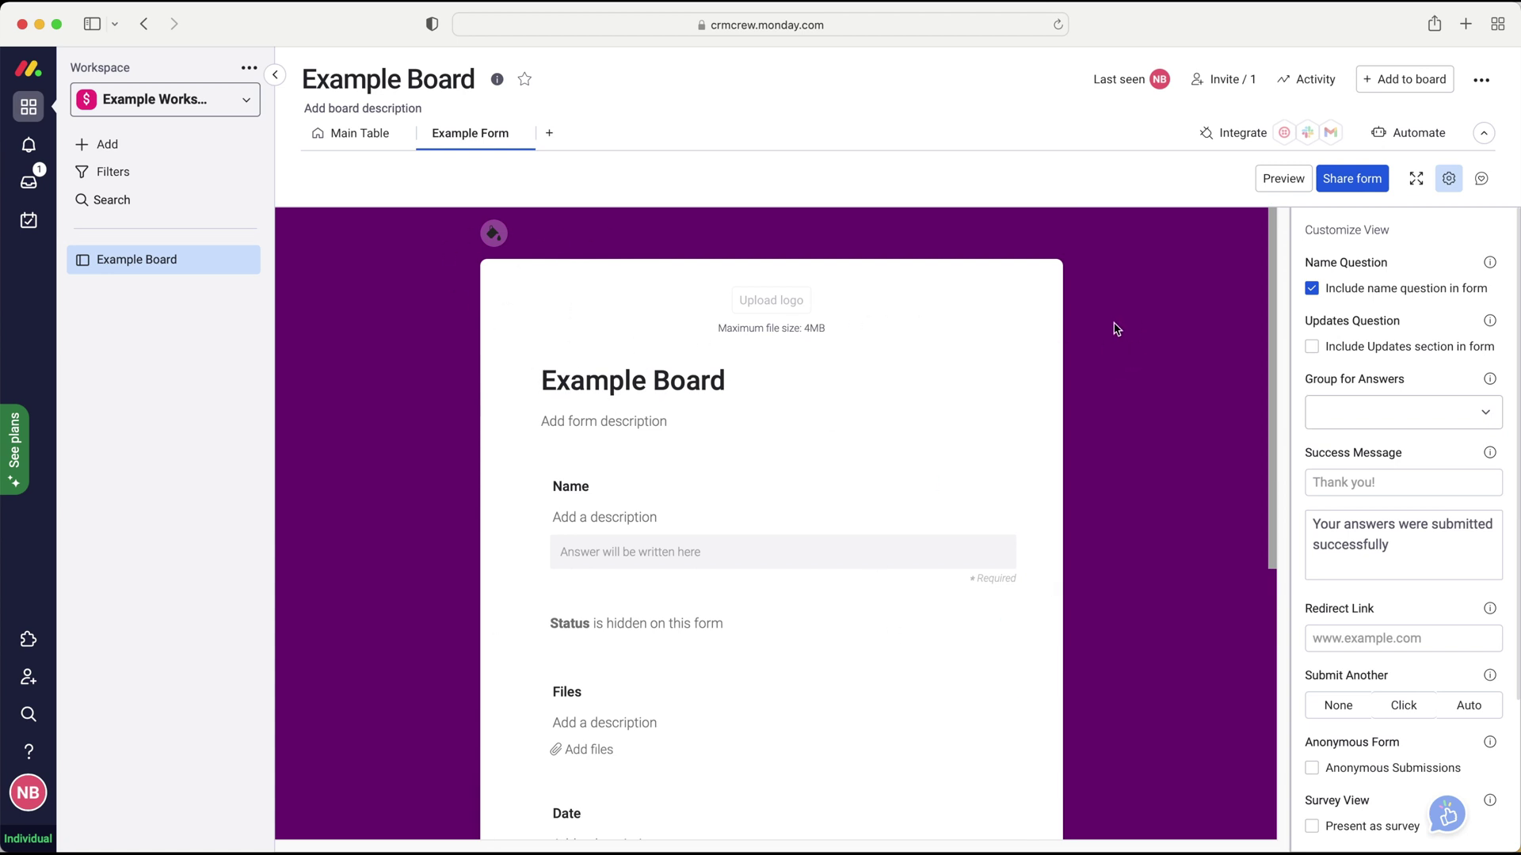
left_click(494, 233)
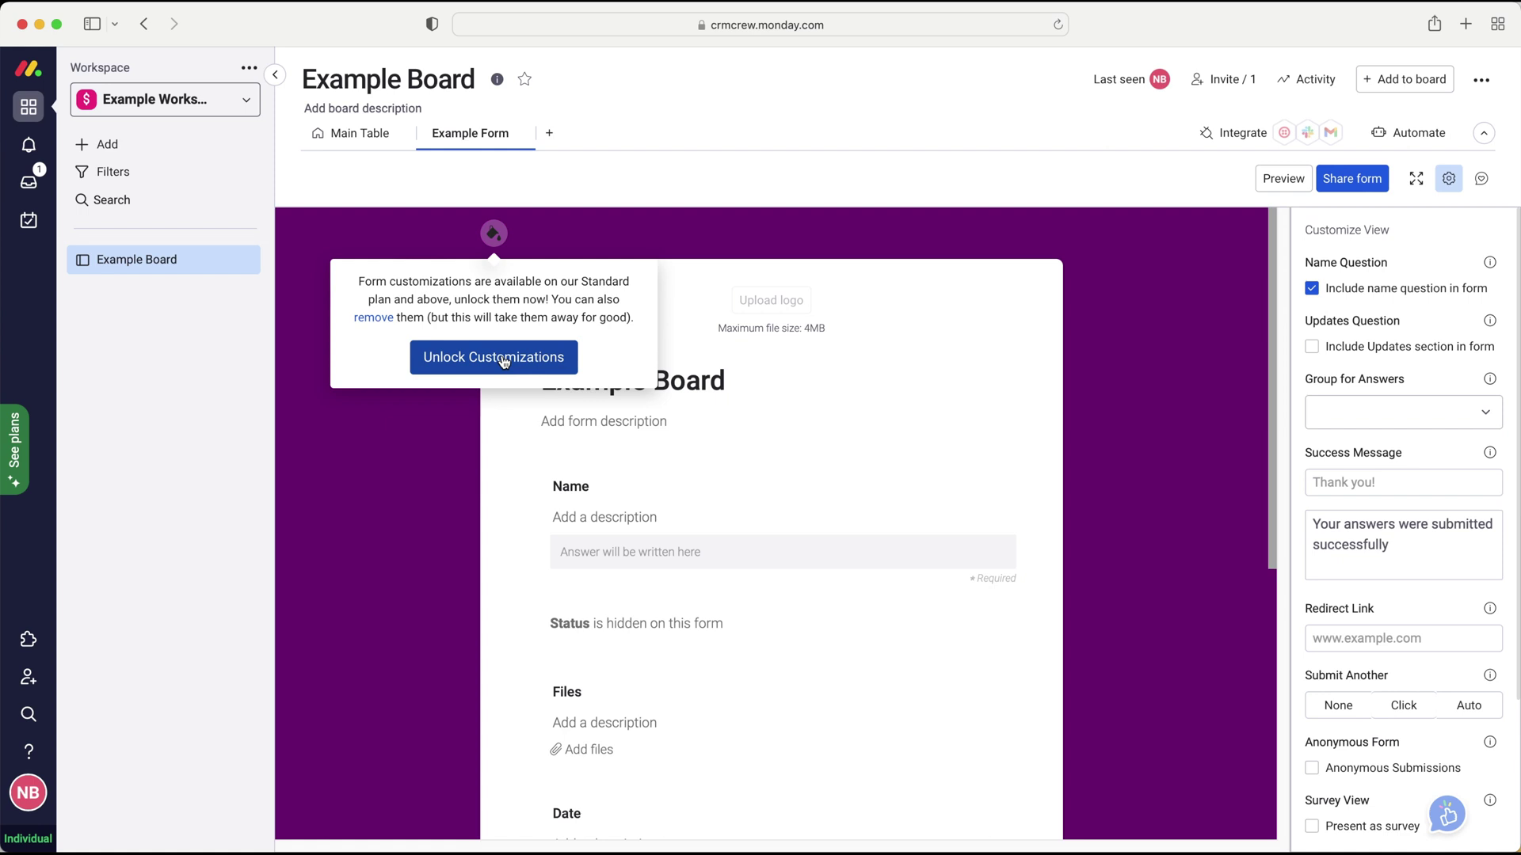
scroll(928, 679, "down", 6)
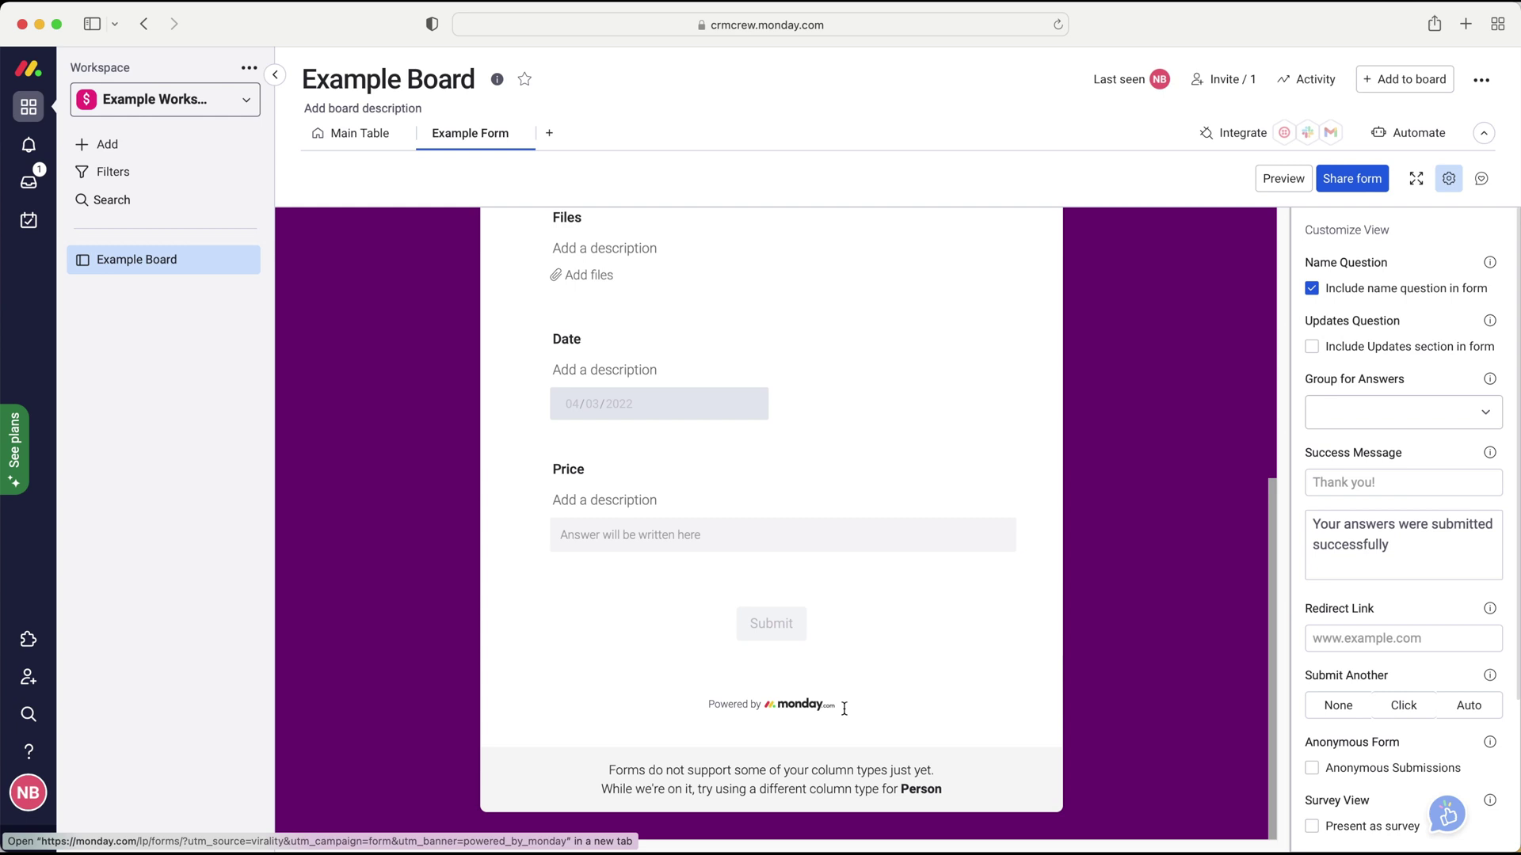
scroll(844, 708, "up", 6)
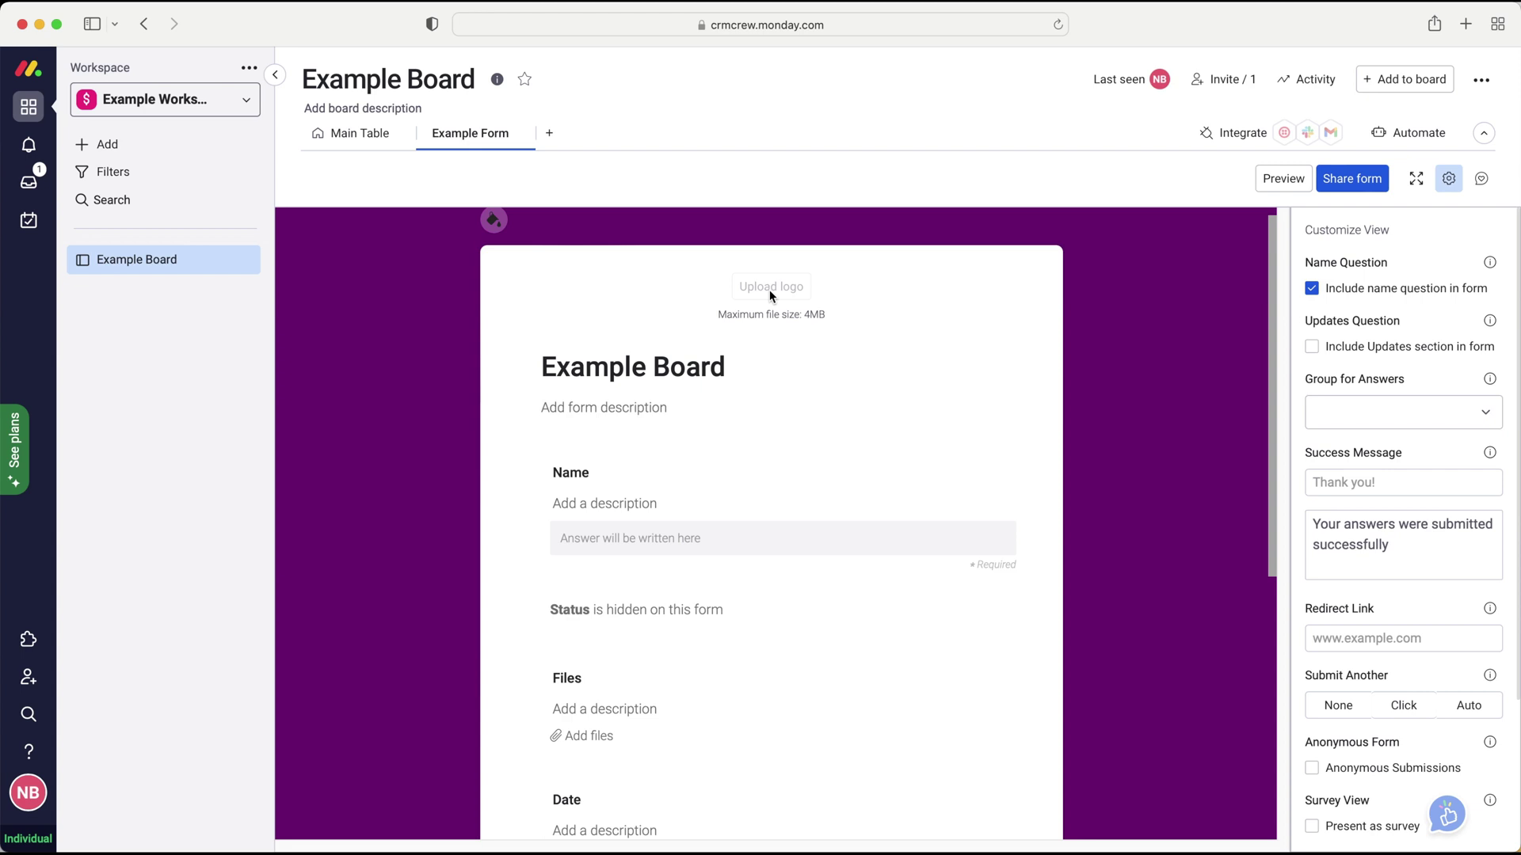
scroll(736, 420, "down", 3)
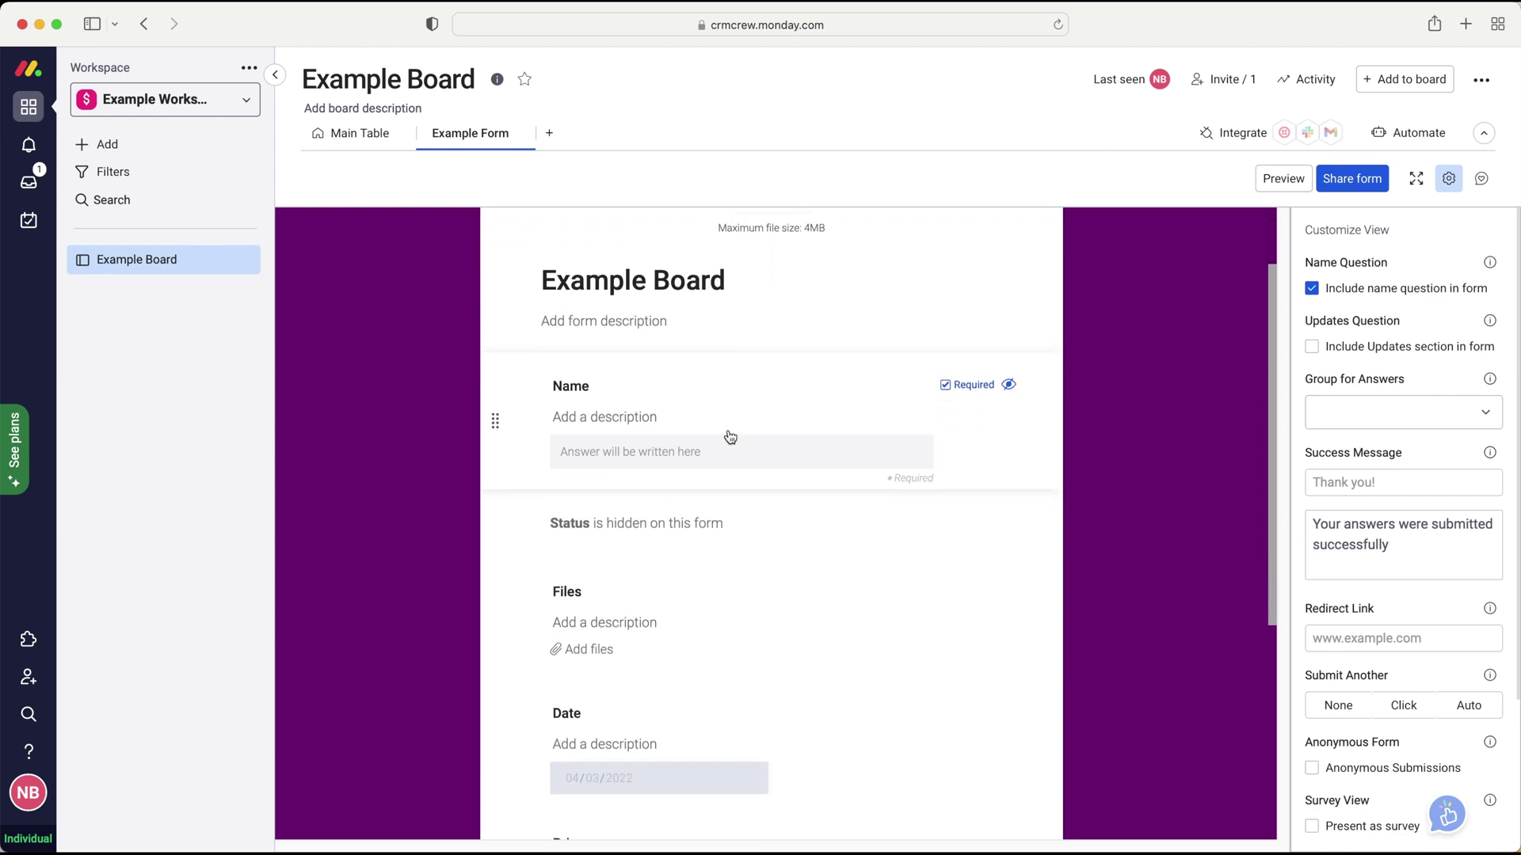
scroll(708, 430, "down", 8)
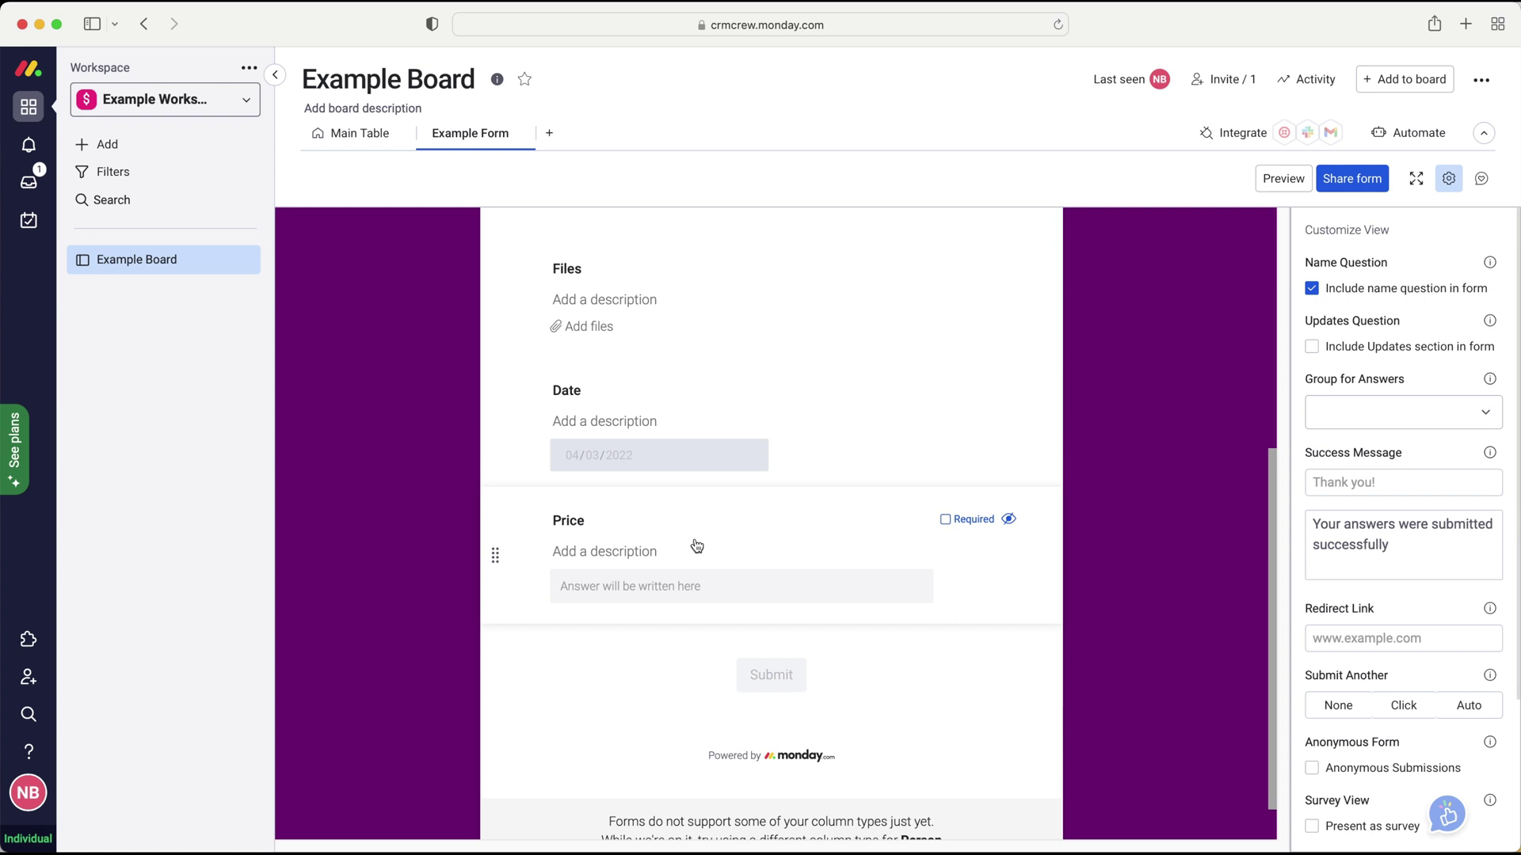
scroll(697, 546, "up", 5)
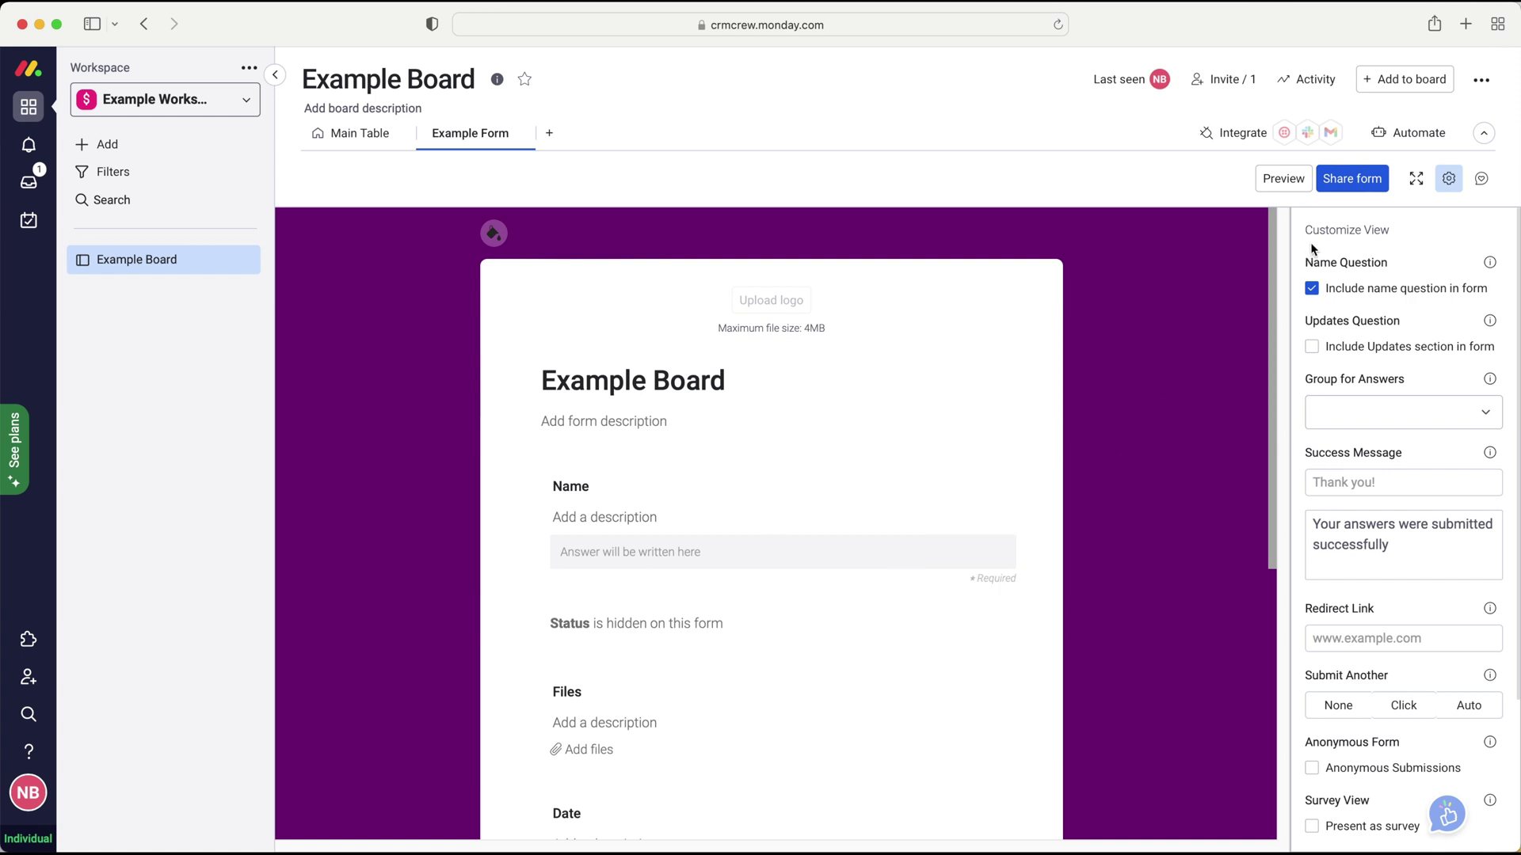
- Reopen form settings and test the Name question checkbox, leaving Name included
left_click(1449, 180)
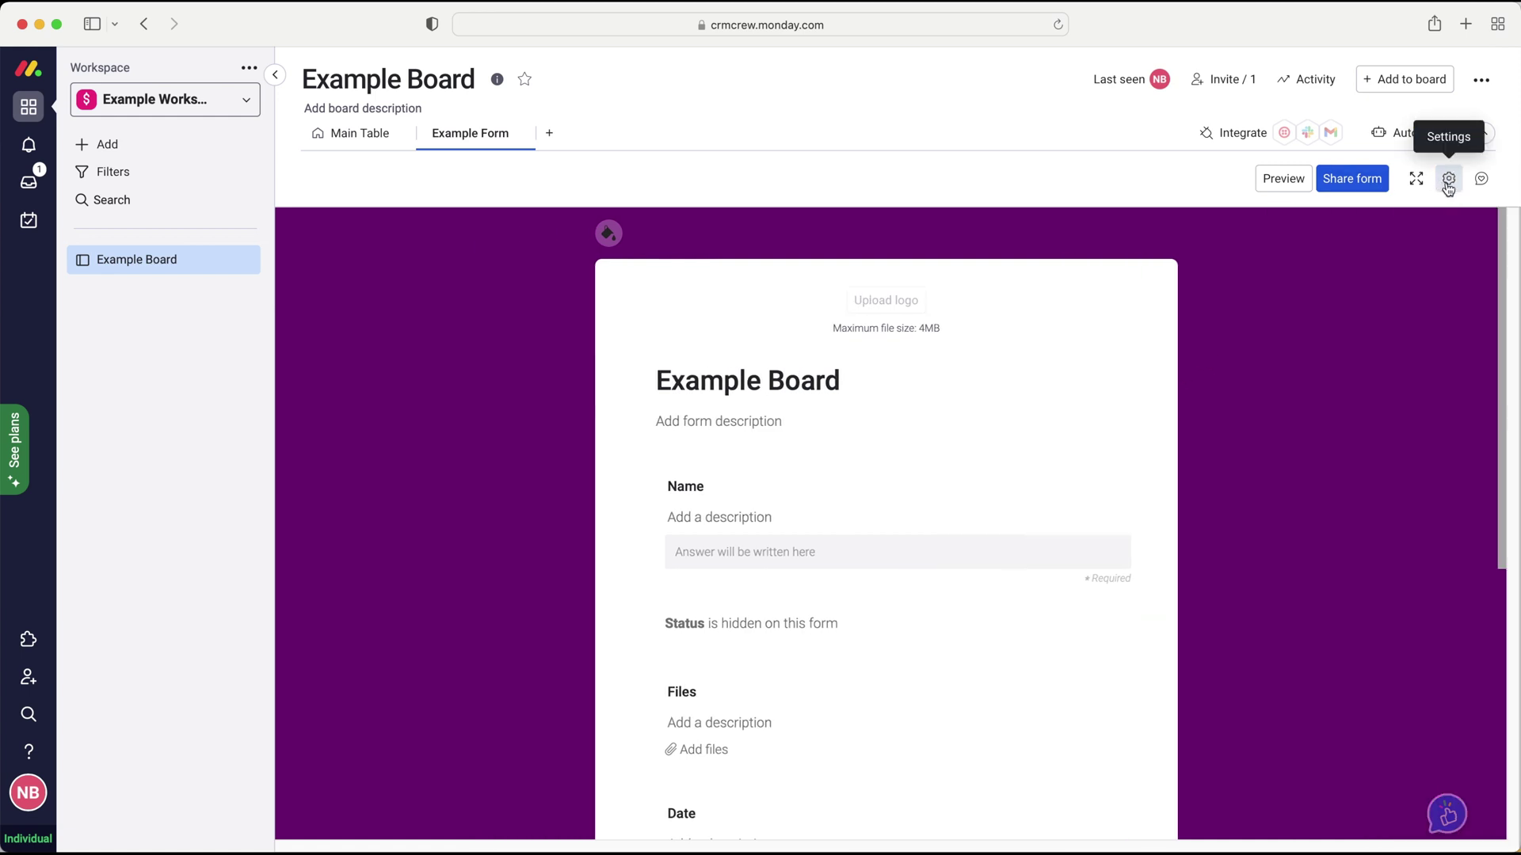
left_click(1449, 182)
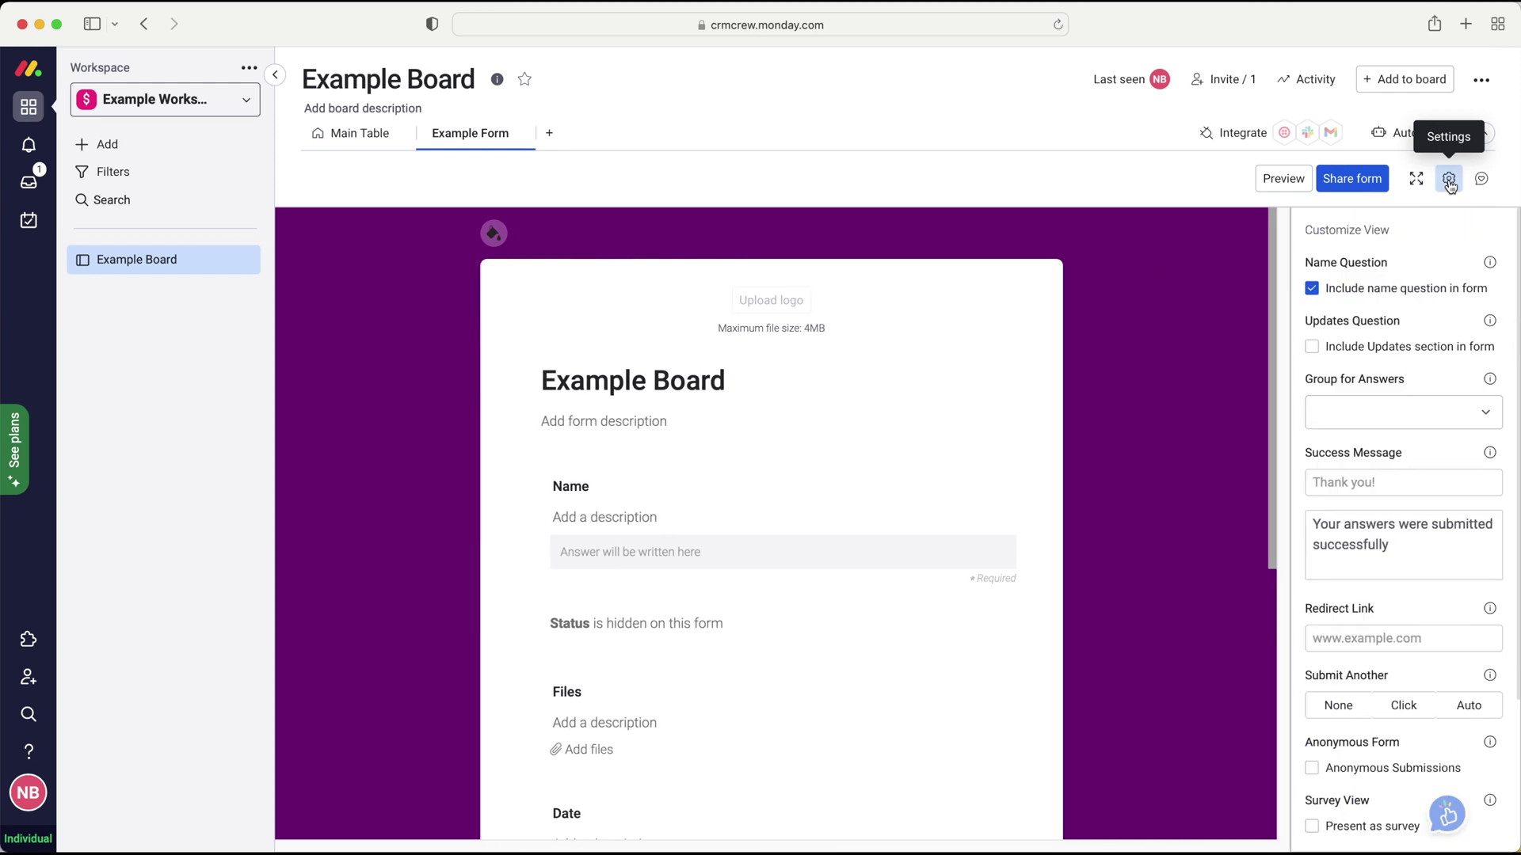
scroll(1410, 242, "down", 1)
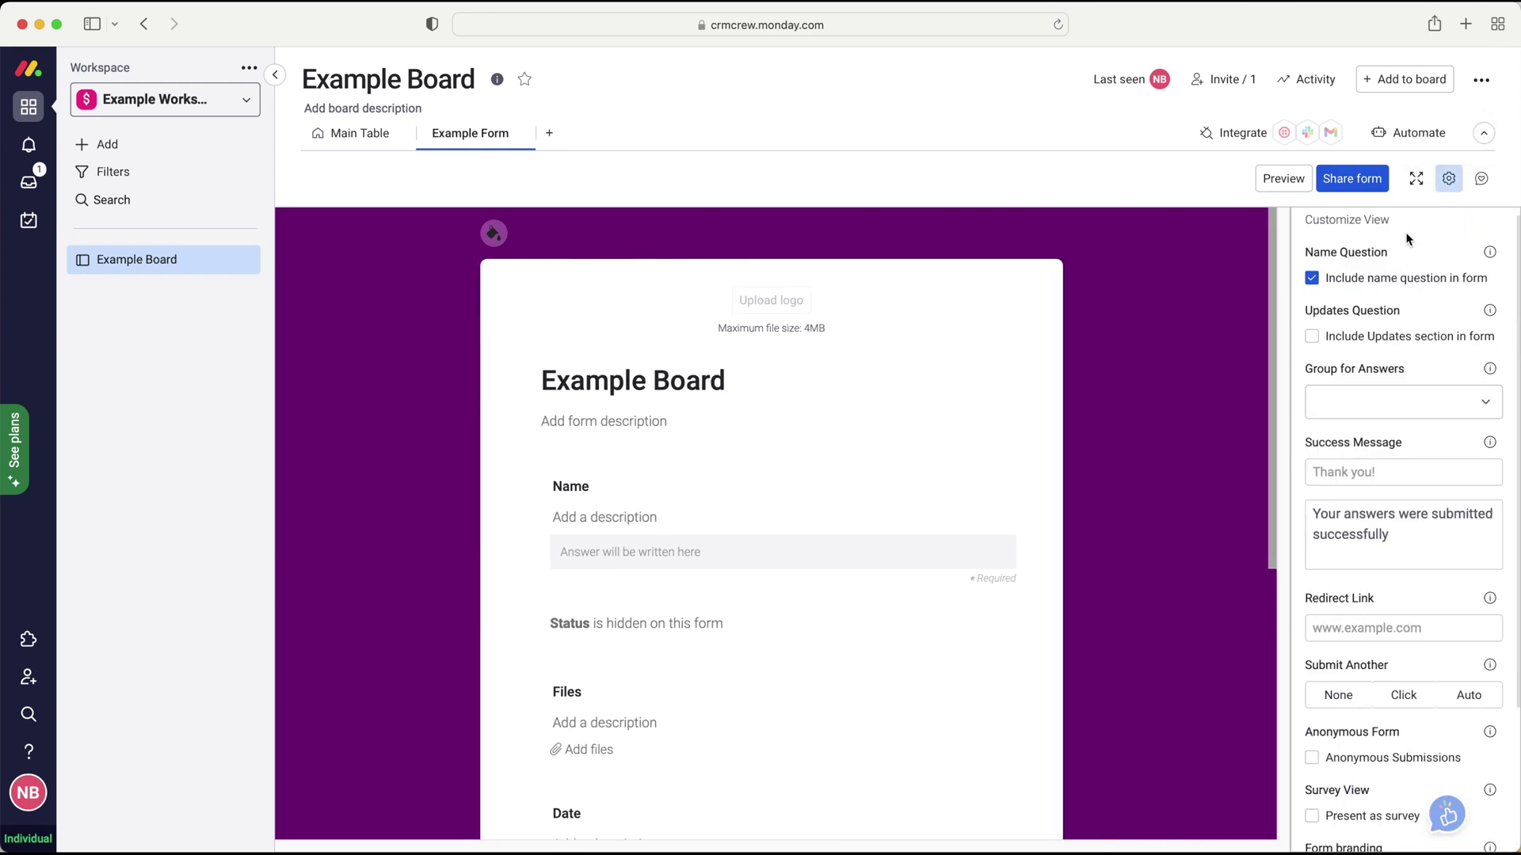
scroll(1410, 240, "up", 1)
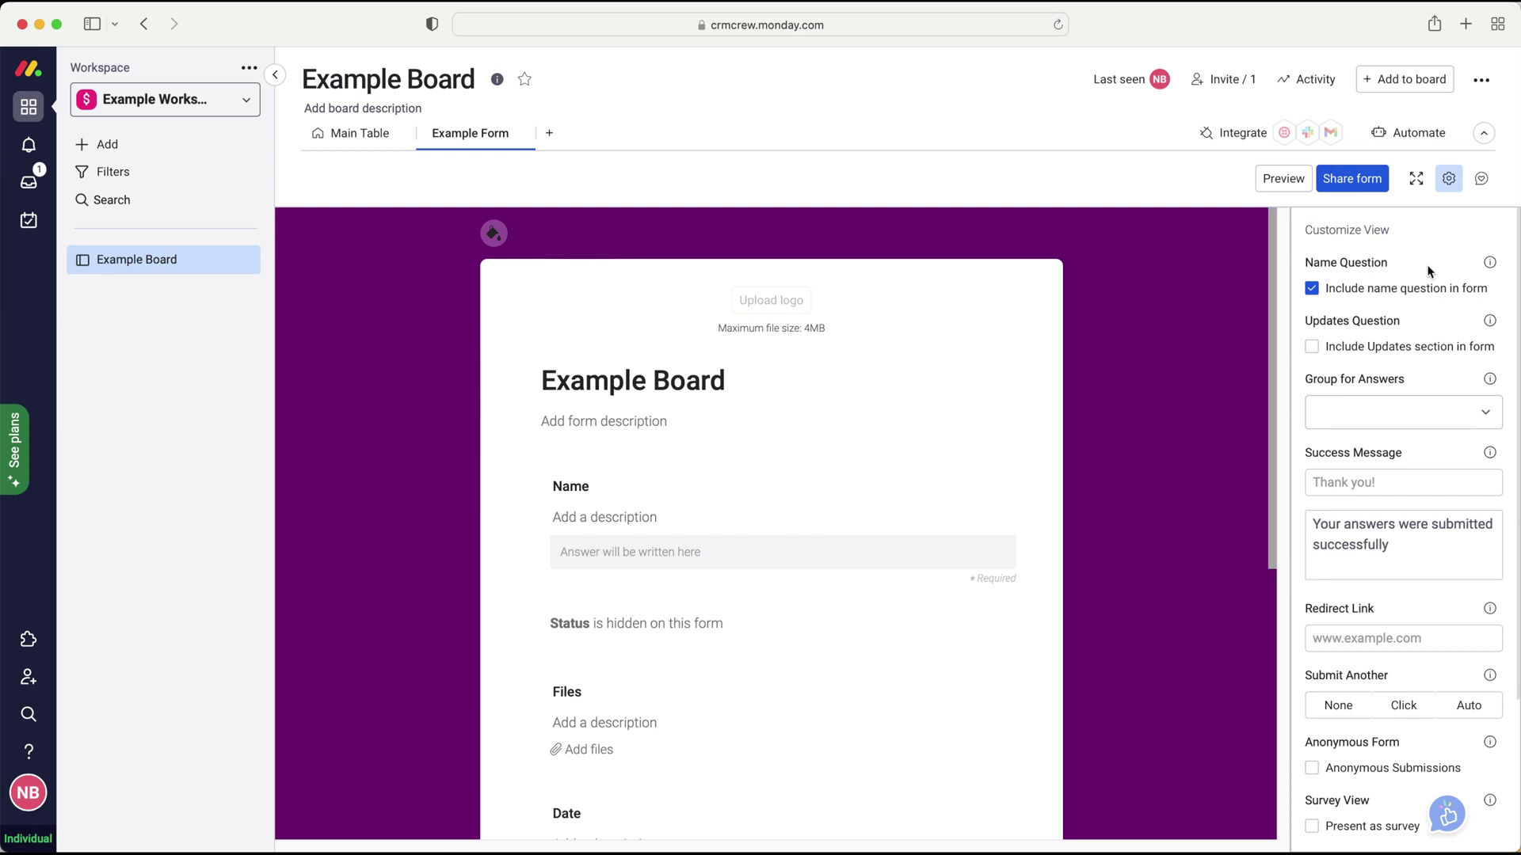
left_click(1416, 299)
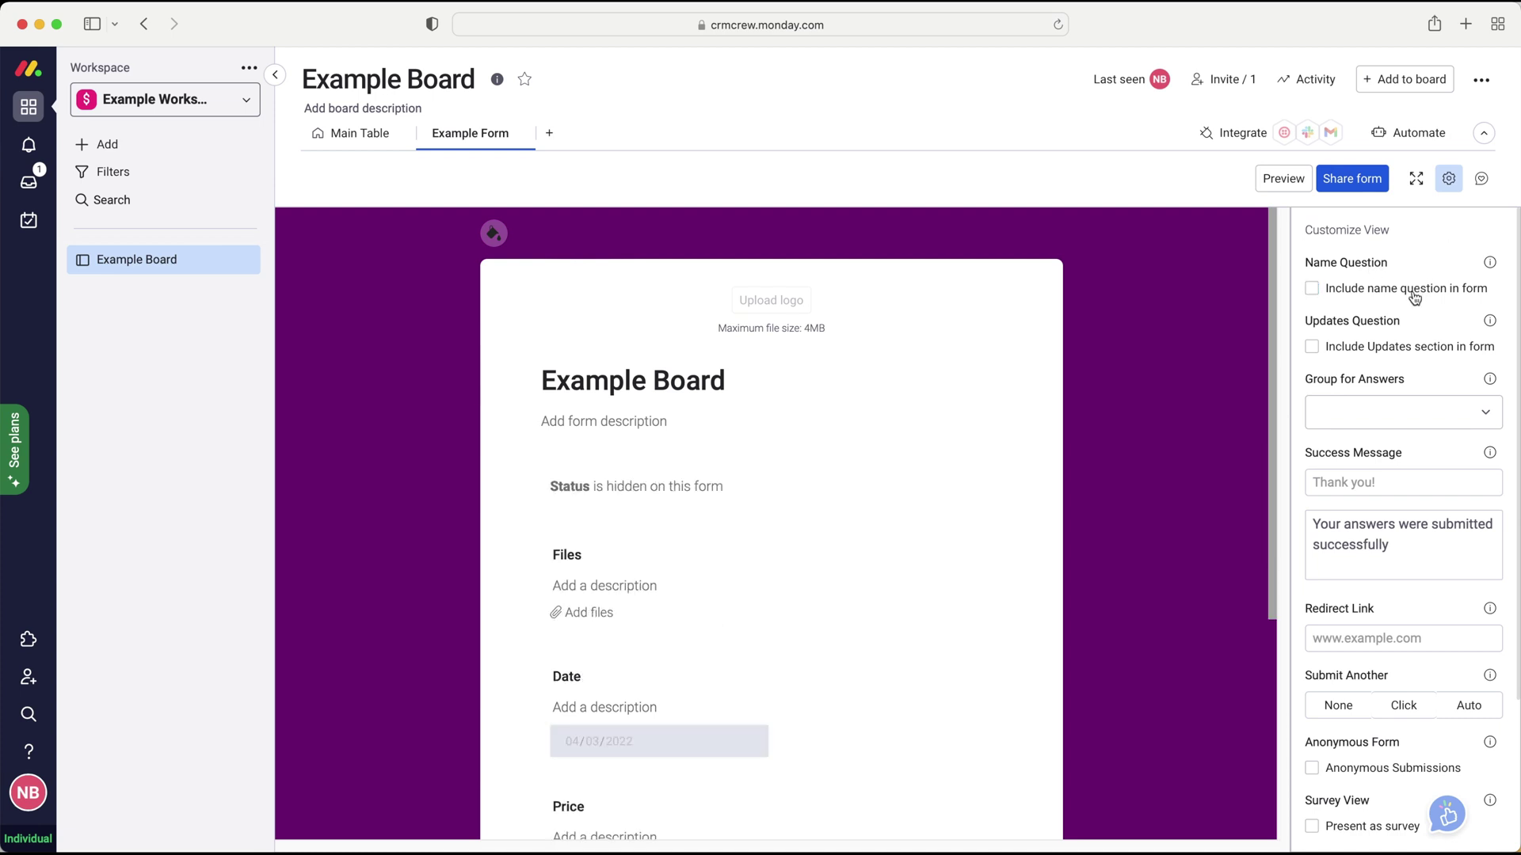
left_click(1415, 299)
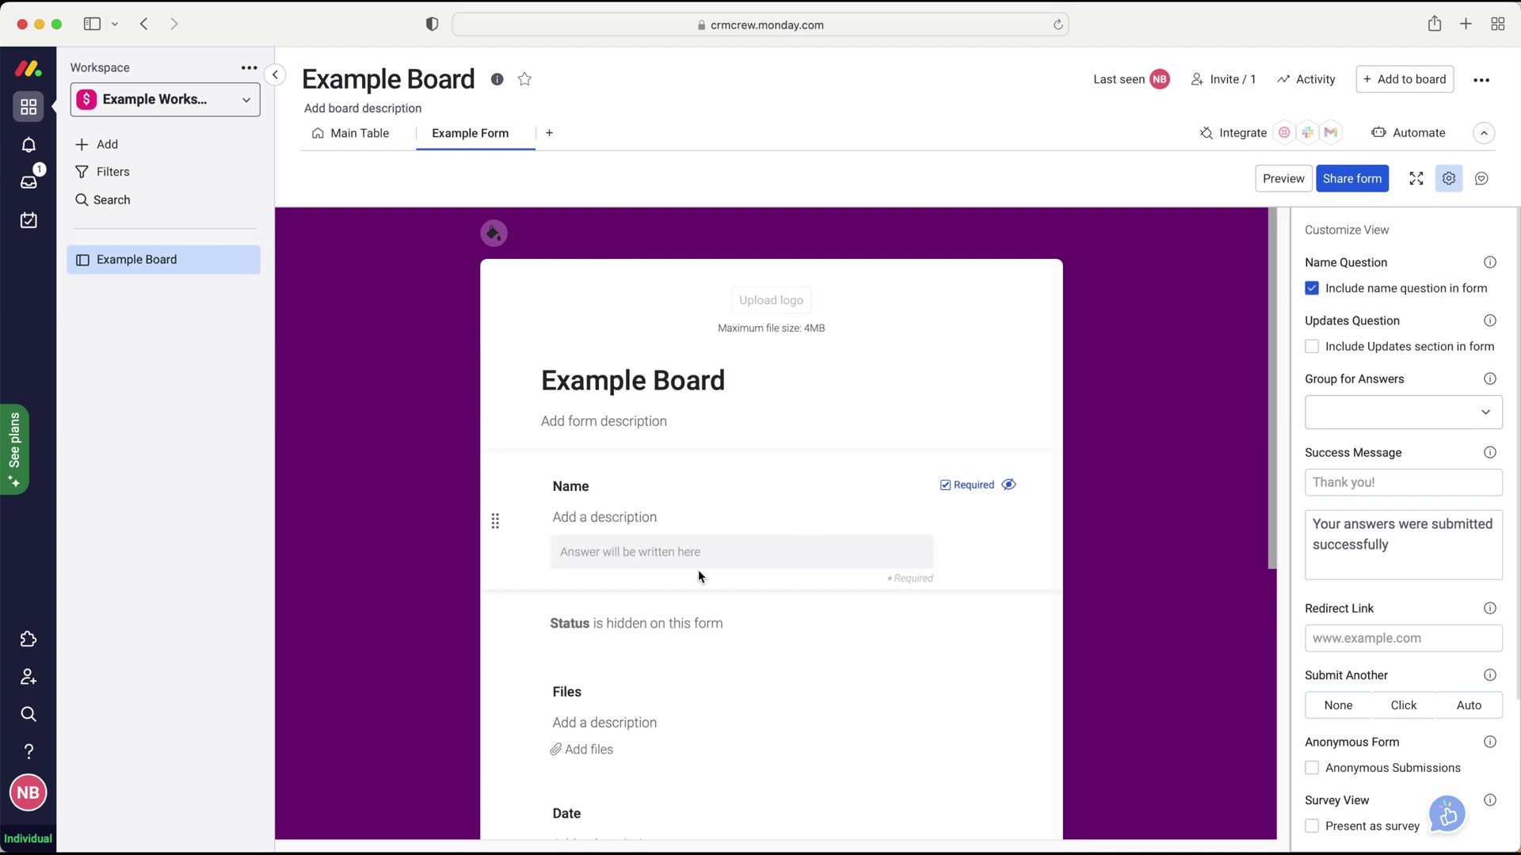
left_click(1354, 294)
left_click(1354, 295)
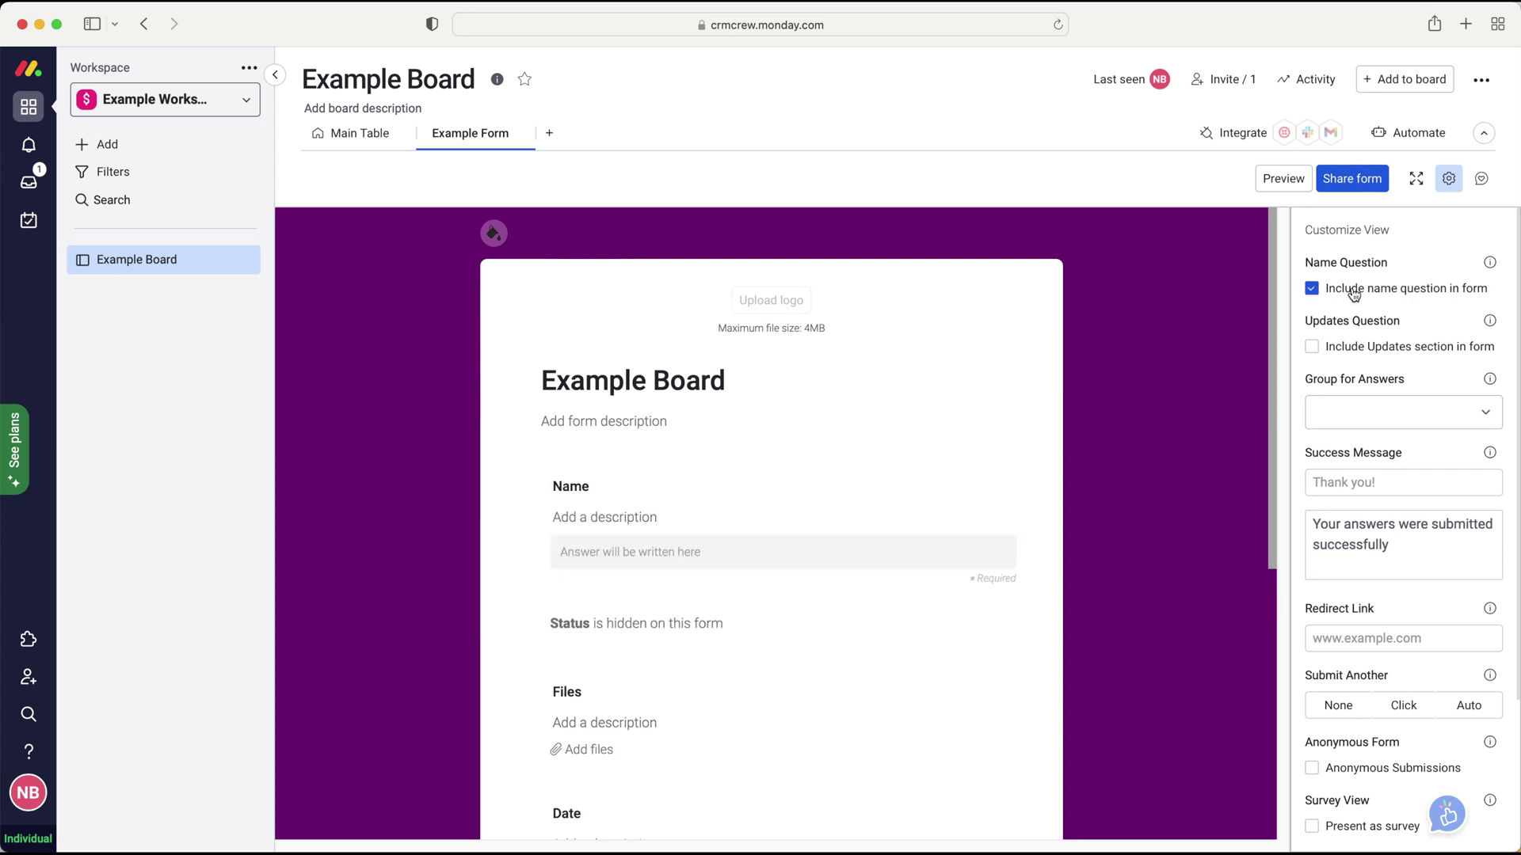
left_click(1355, 295)
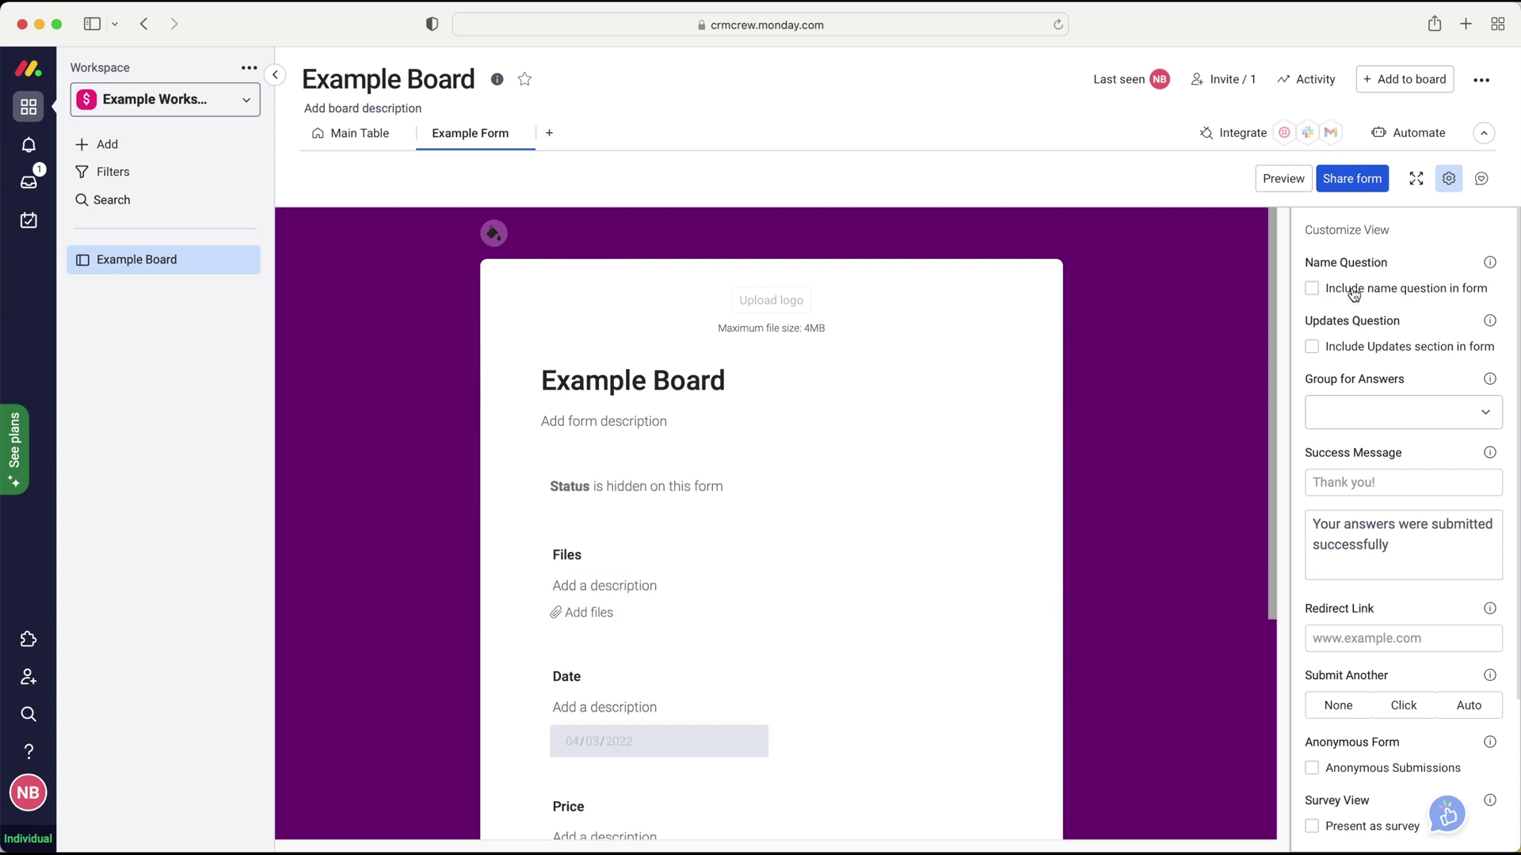
left_click(1354, 294)
left_click(1354, 295)
left_click(1355, 294)
- Exclude the Update question from the form and list the Group for Answers options
scroll(1354, 295, "down", 1)
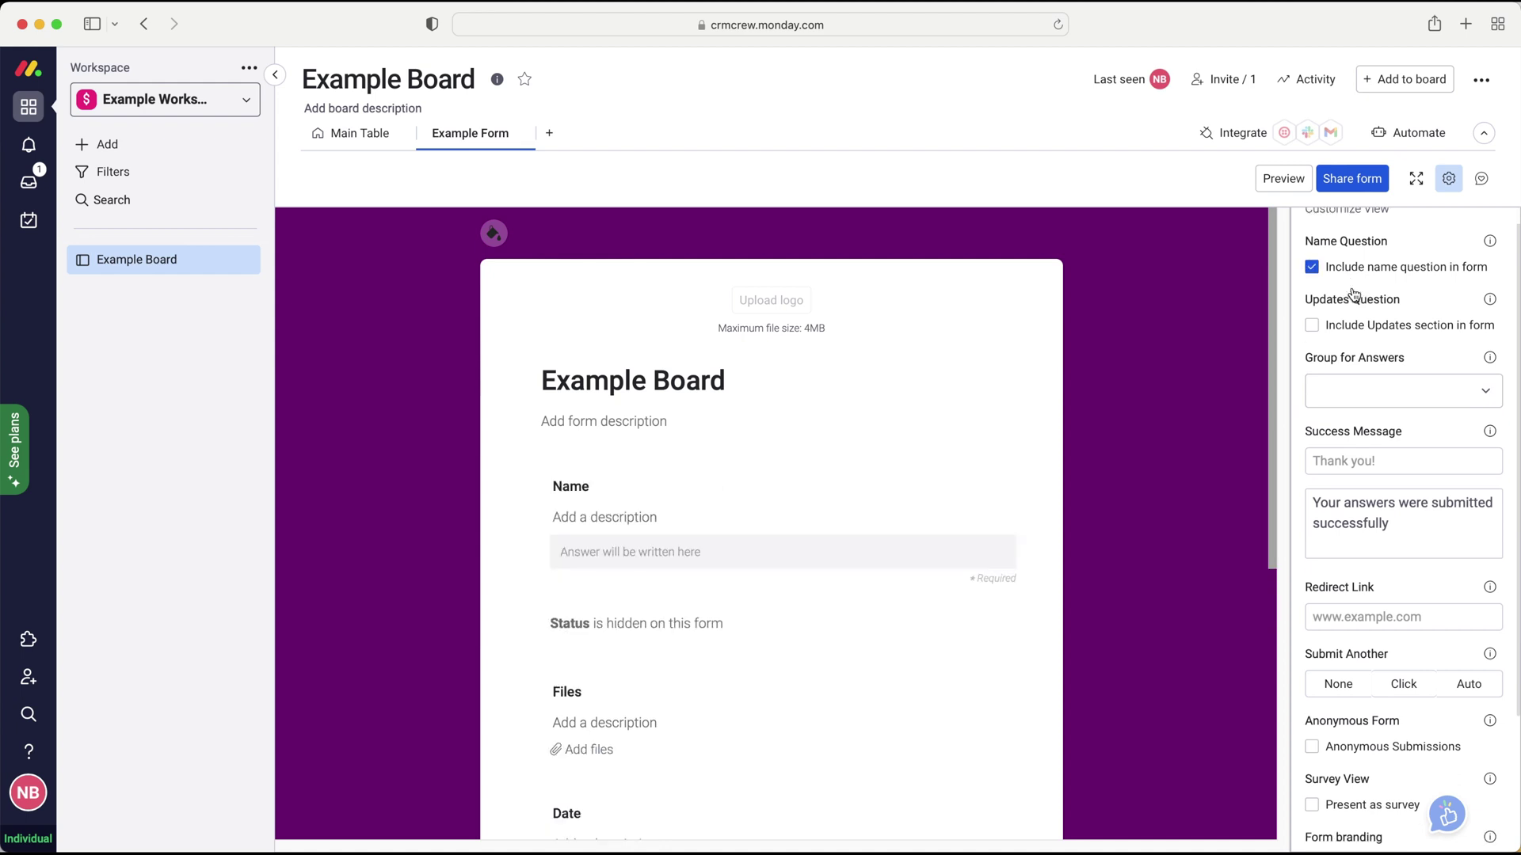
left_click(1366, 327)
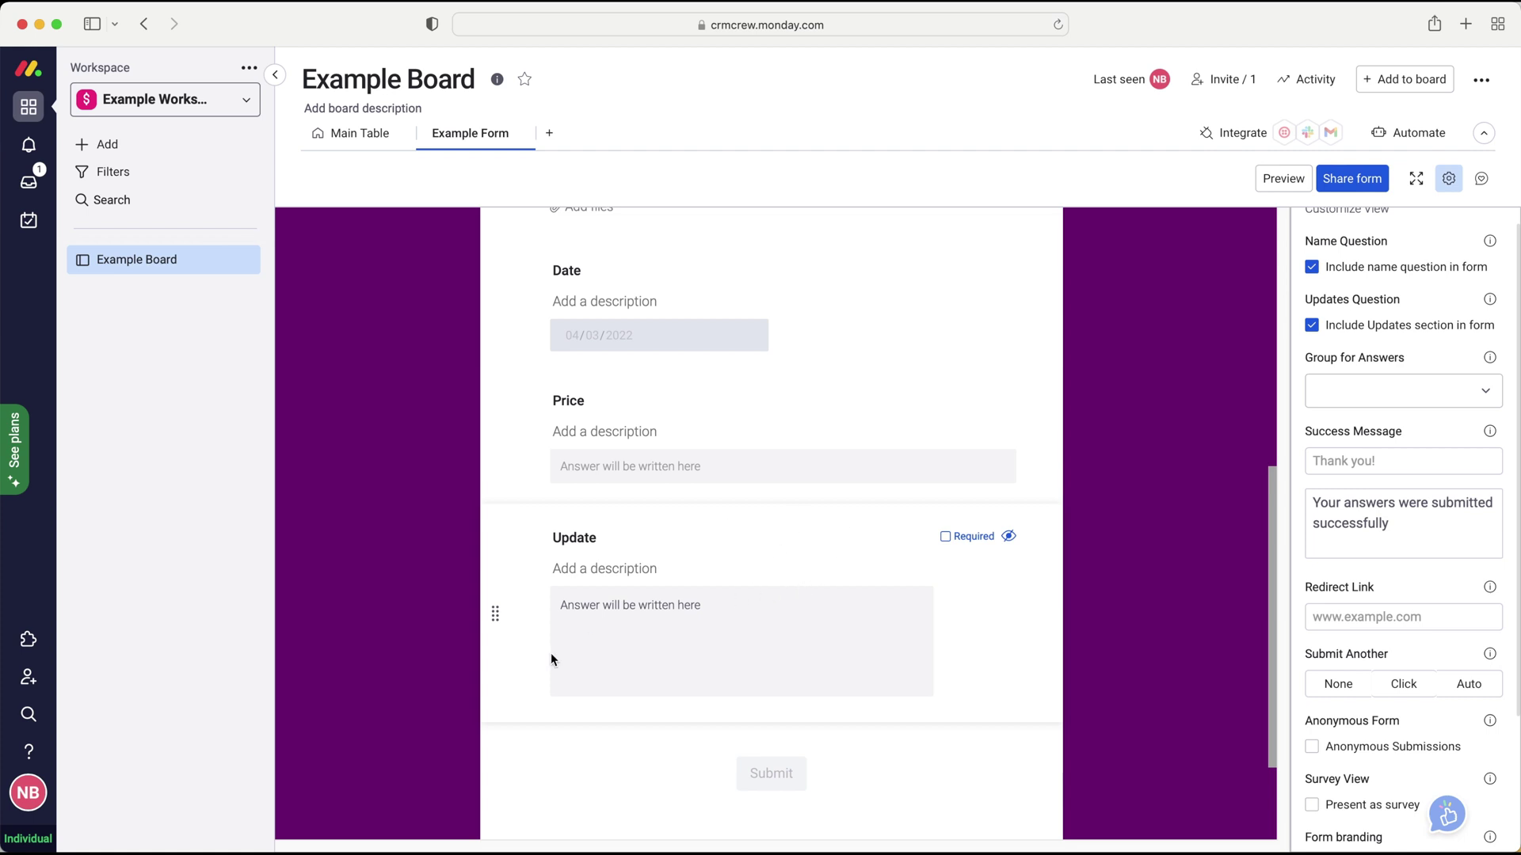
scroll(653, 612, "up", 7)
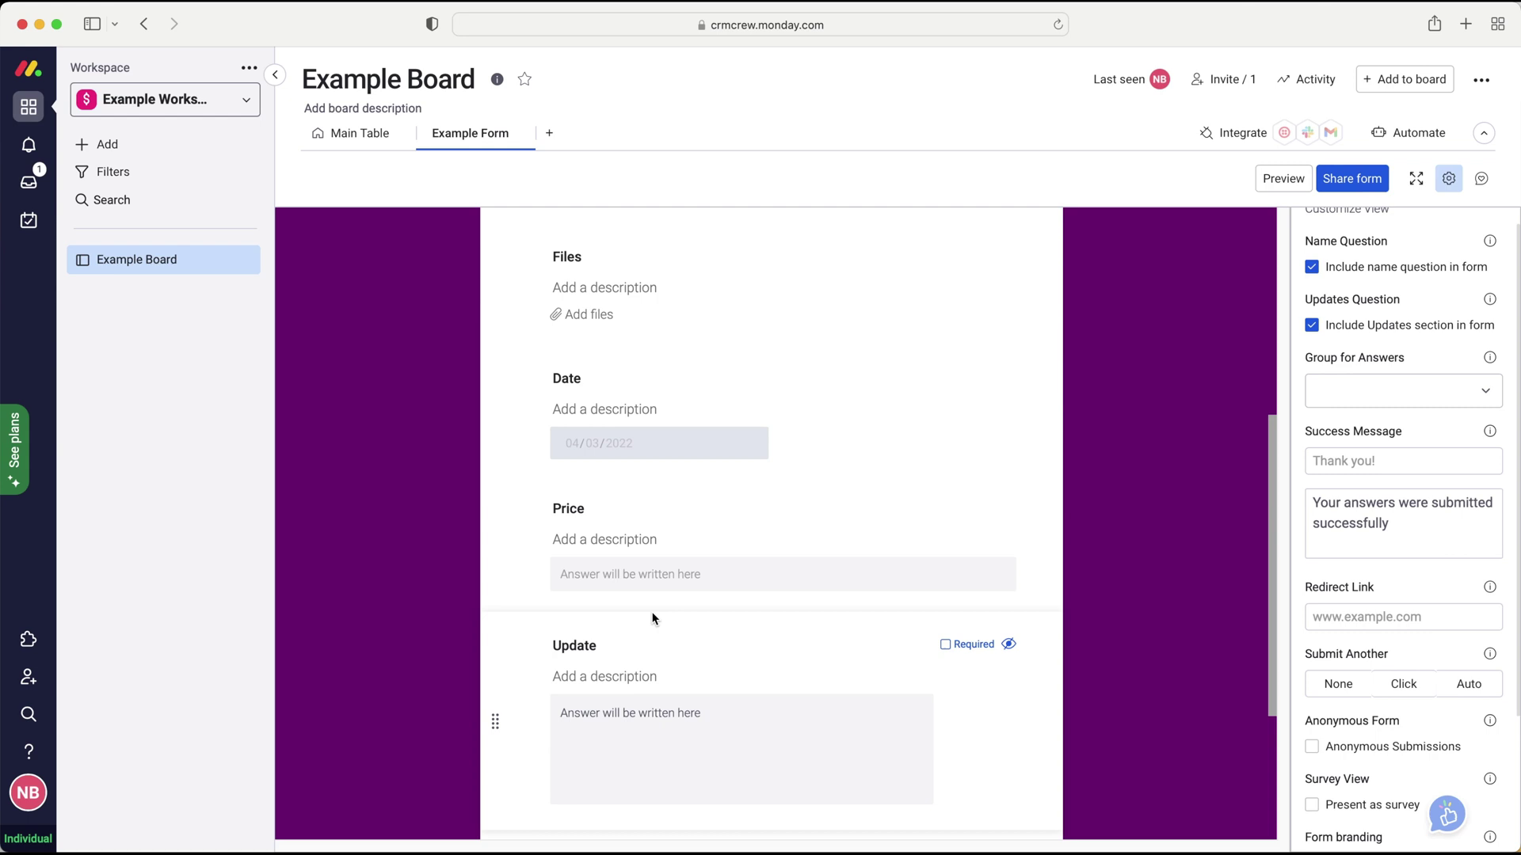
left_click(1312, 325)
scroll(878, 450, "down", 3)
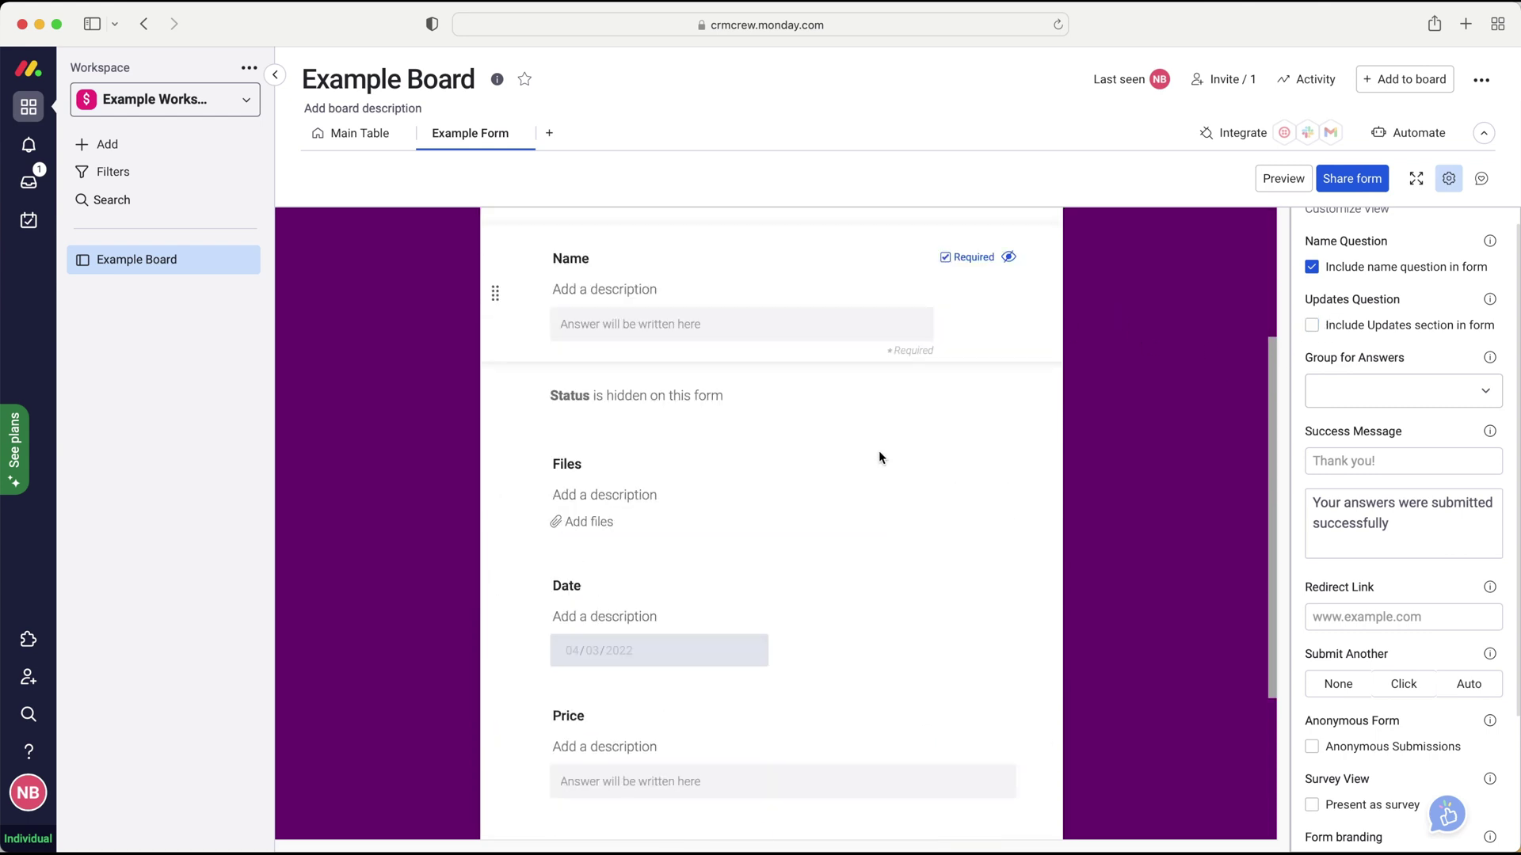
left_click(1417, 389)
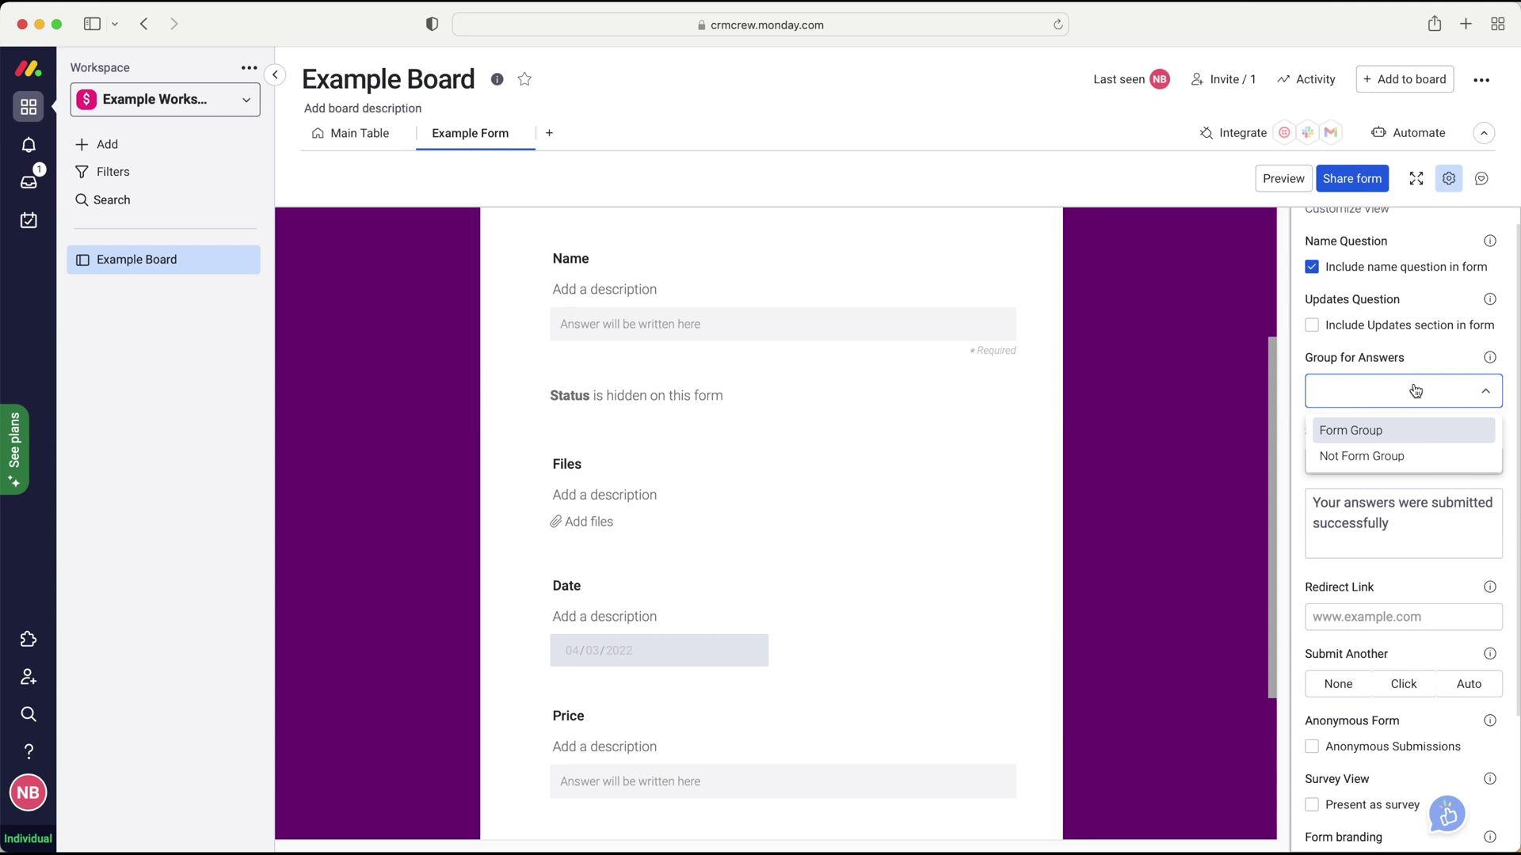
- Check the board's groups on Main Table, then set Group for Answers to Form Group
left_click(352, 133)
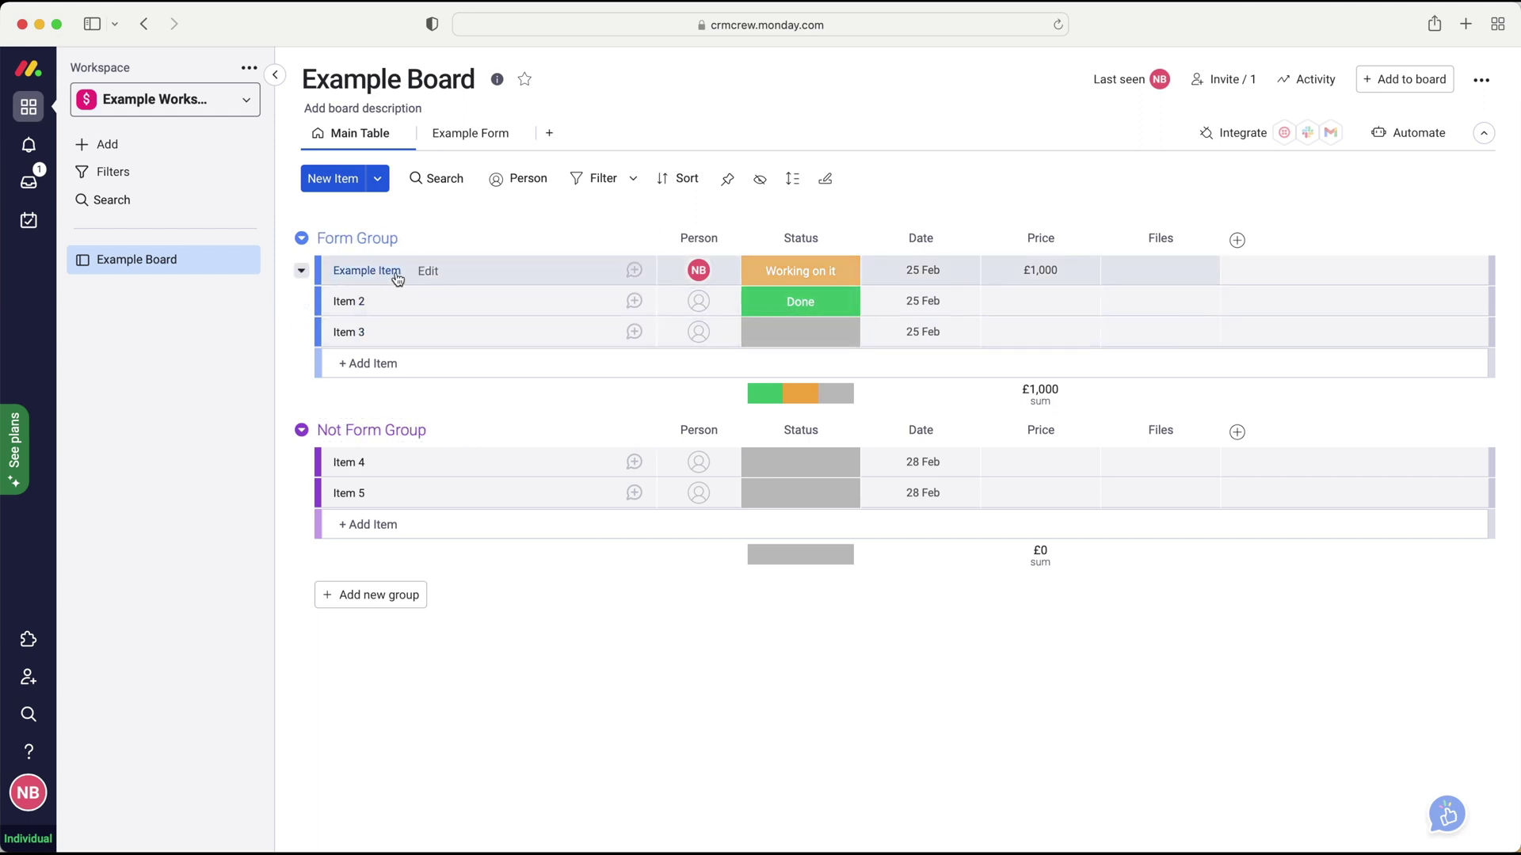
left_click(466, 141)
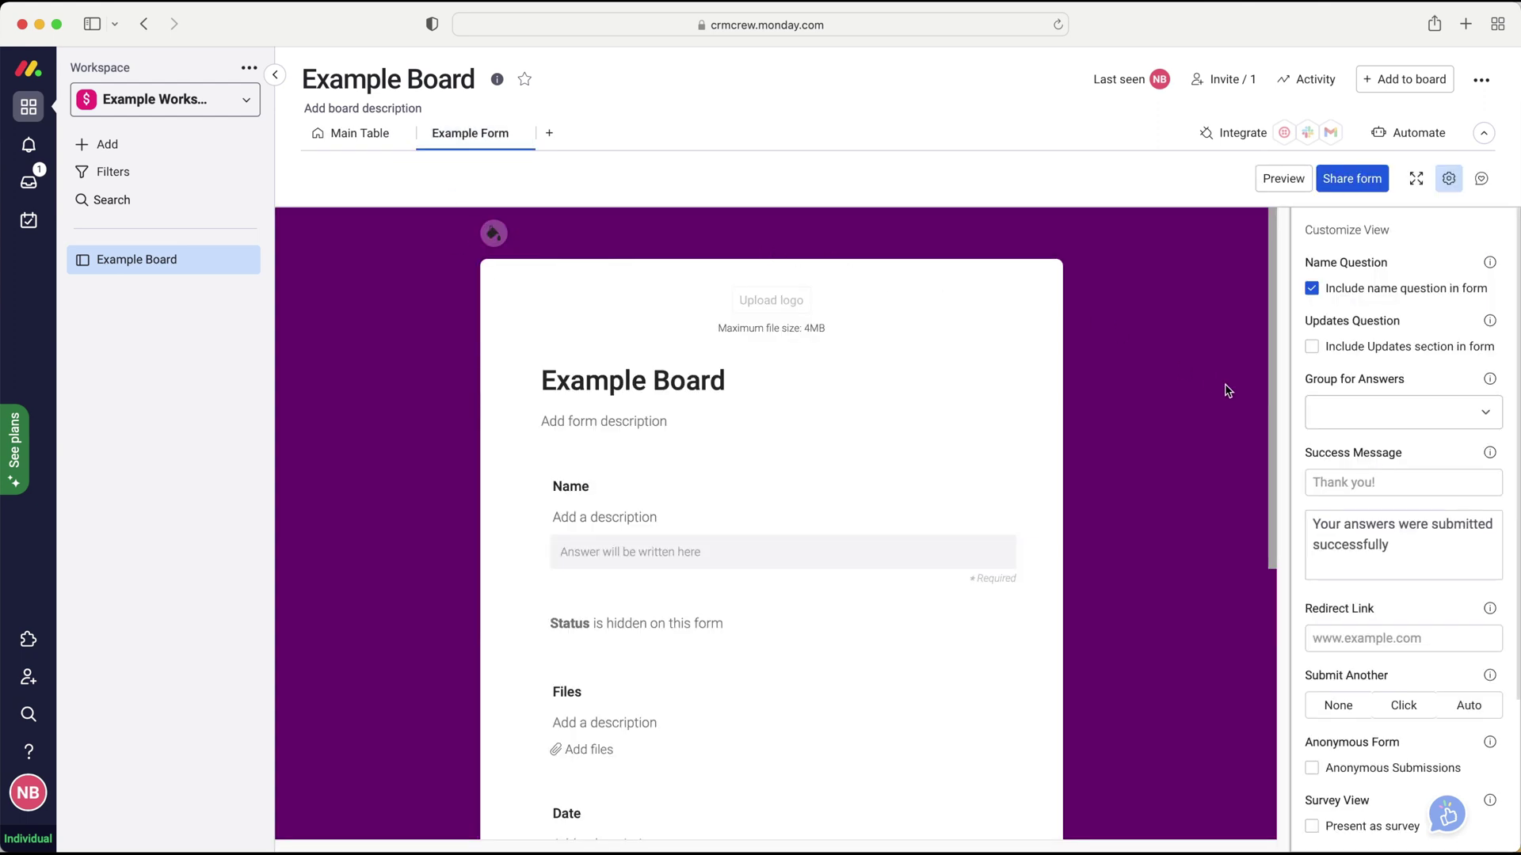
left_click(1432, 424)
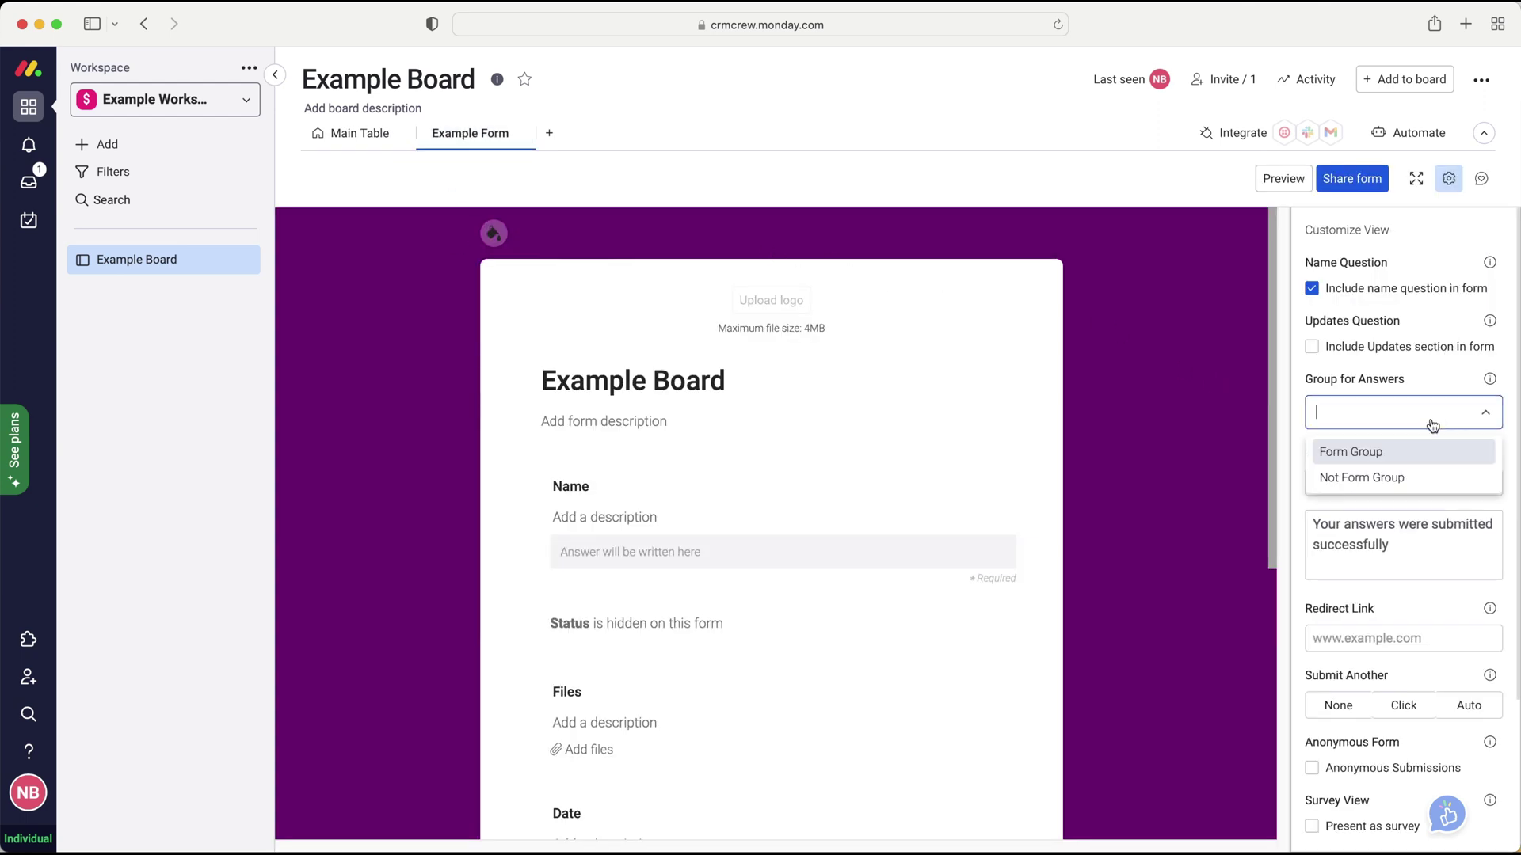
left_click(1398, 452)
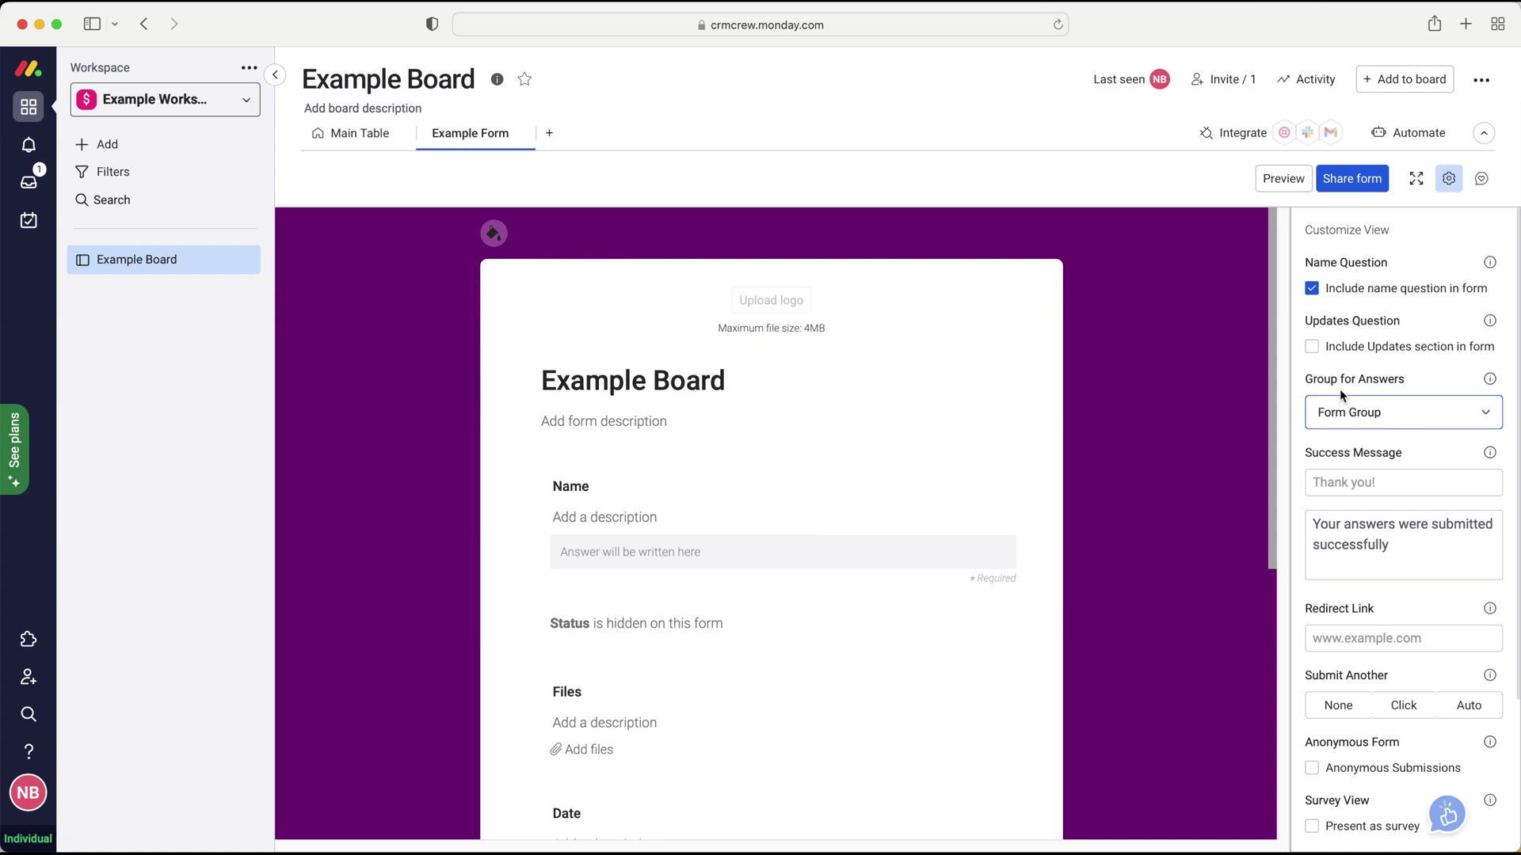
scroll(1347, 412, "down", 2)
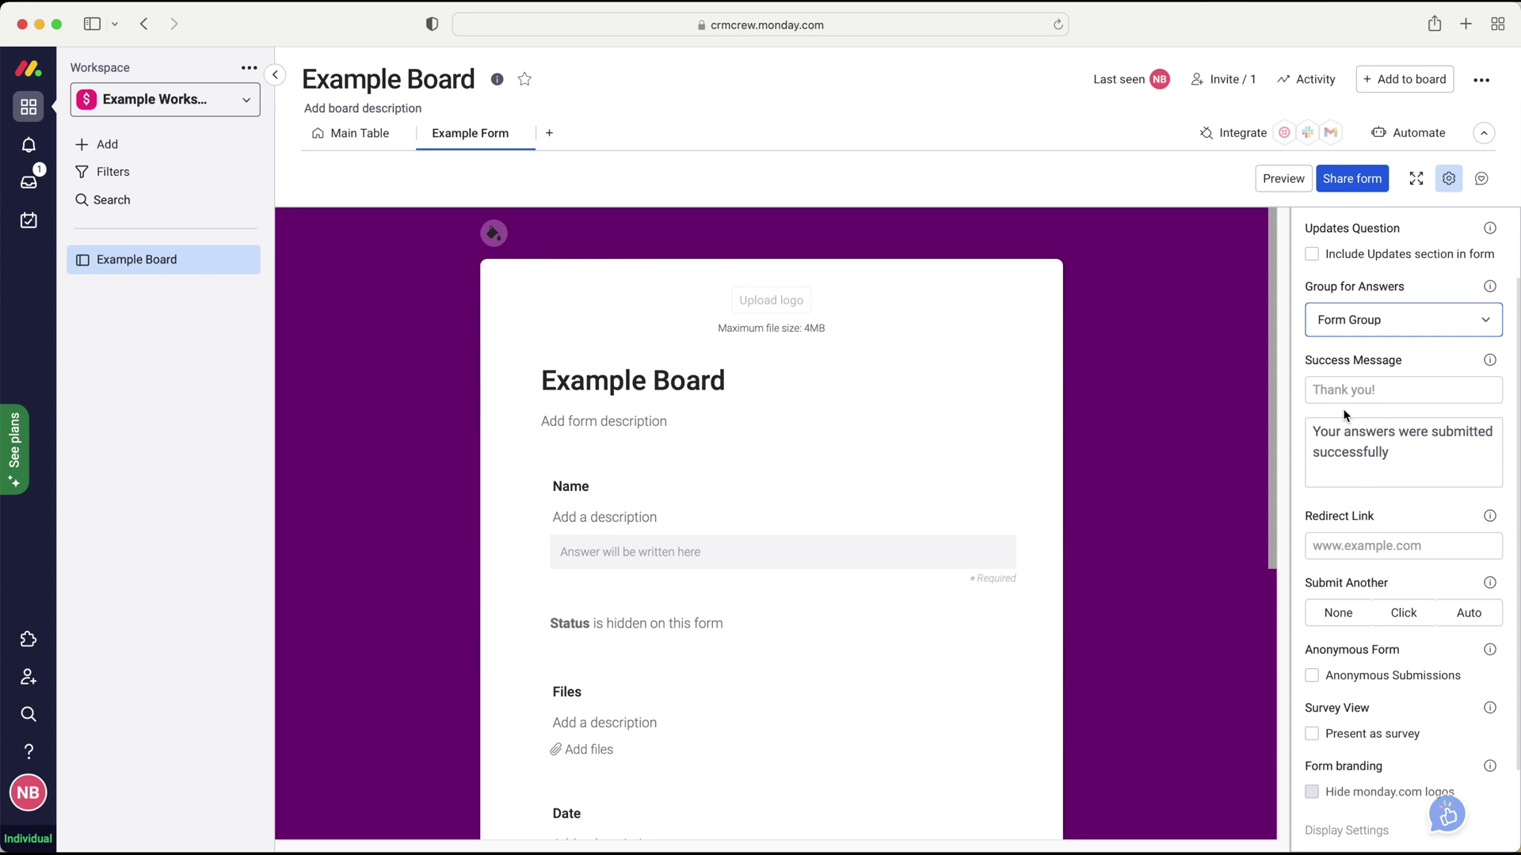
left_click(1386, 389)
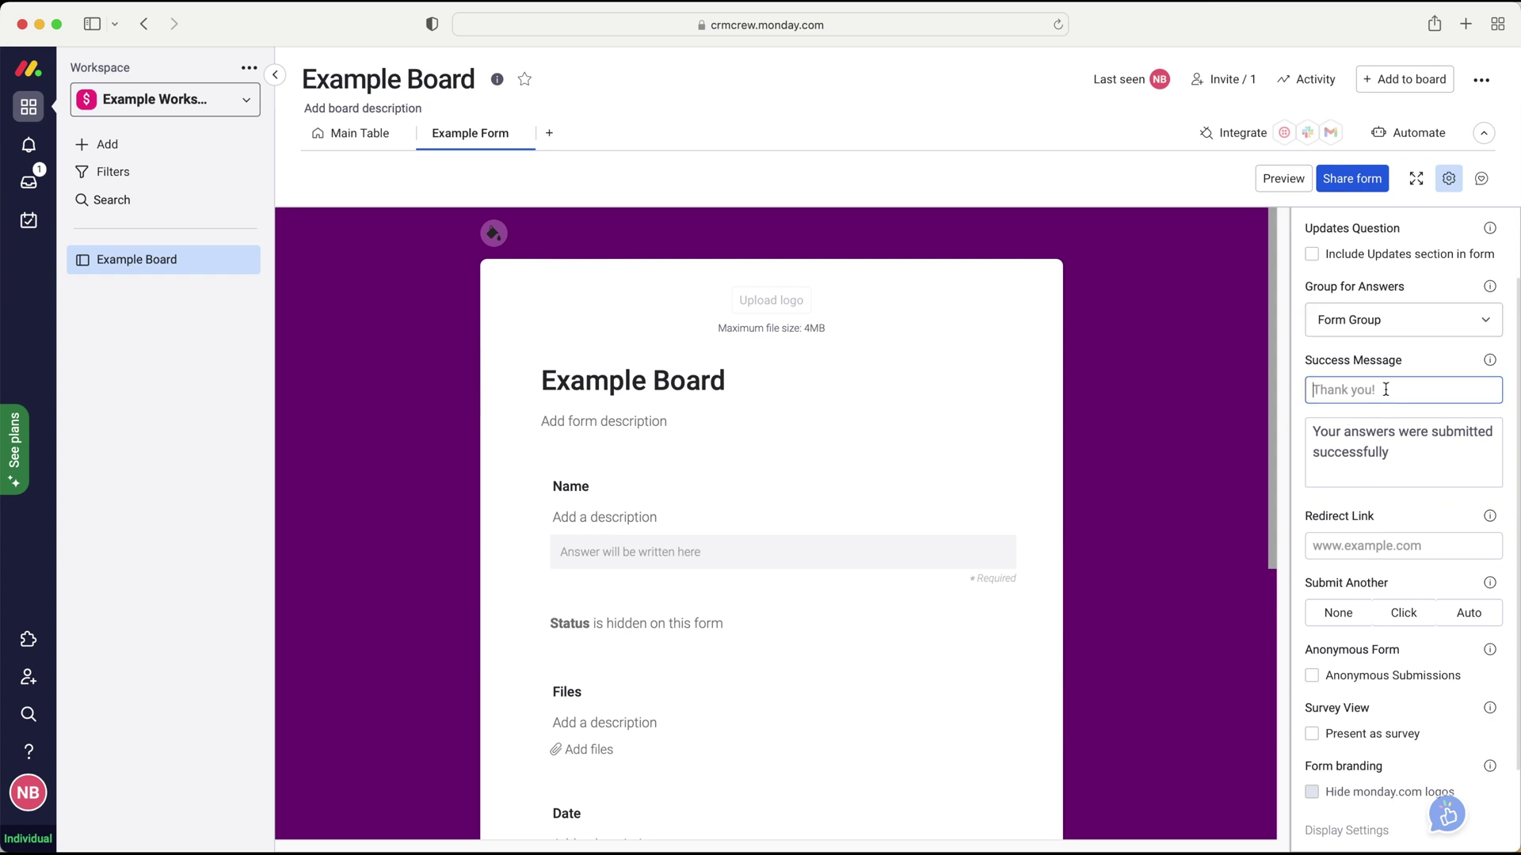
key("Tab")
left_click(1388, 389)
left_click(1412, 454)
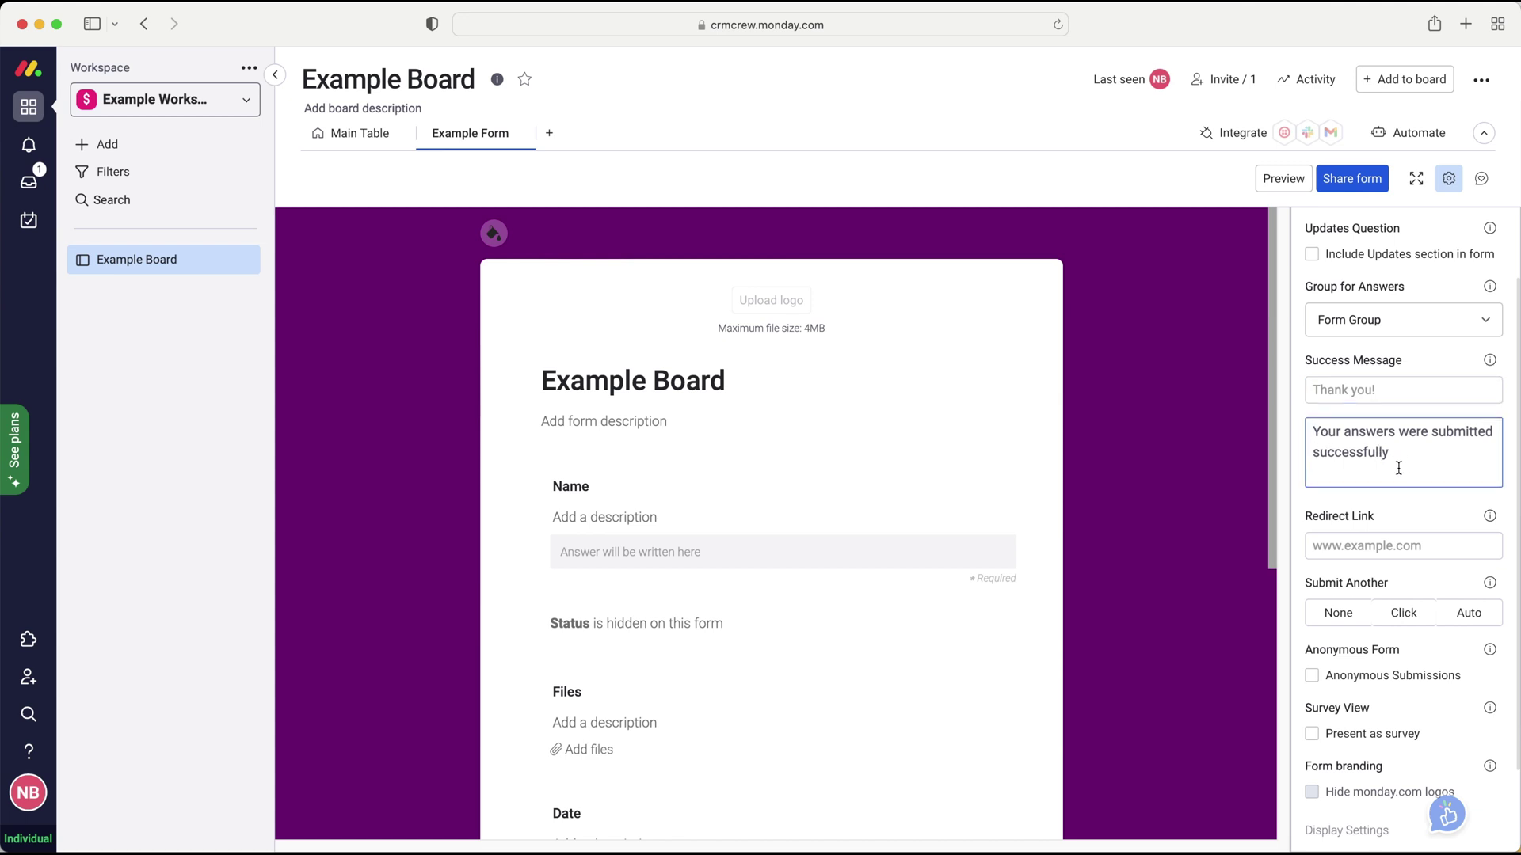
left_click(1391, 502)
left_click(1400, 442)
scroll(1400, 443, "down", 2)
left_click(1370, 440)
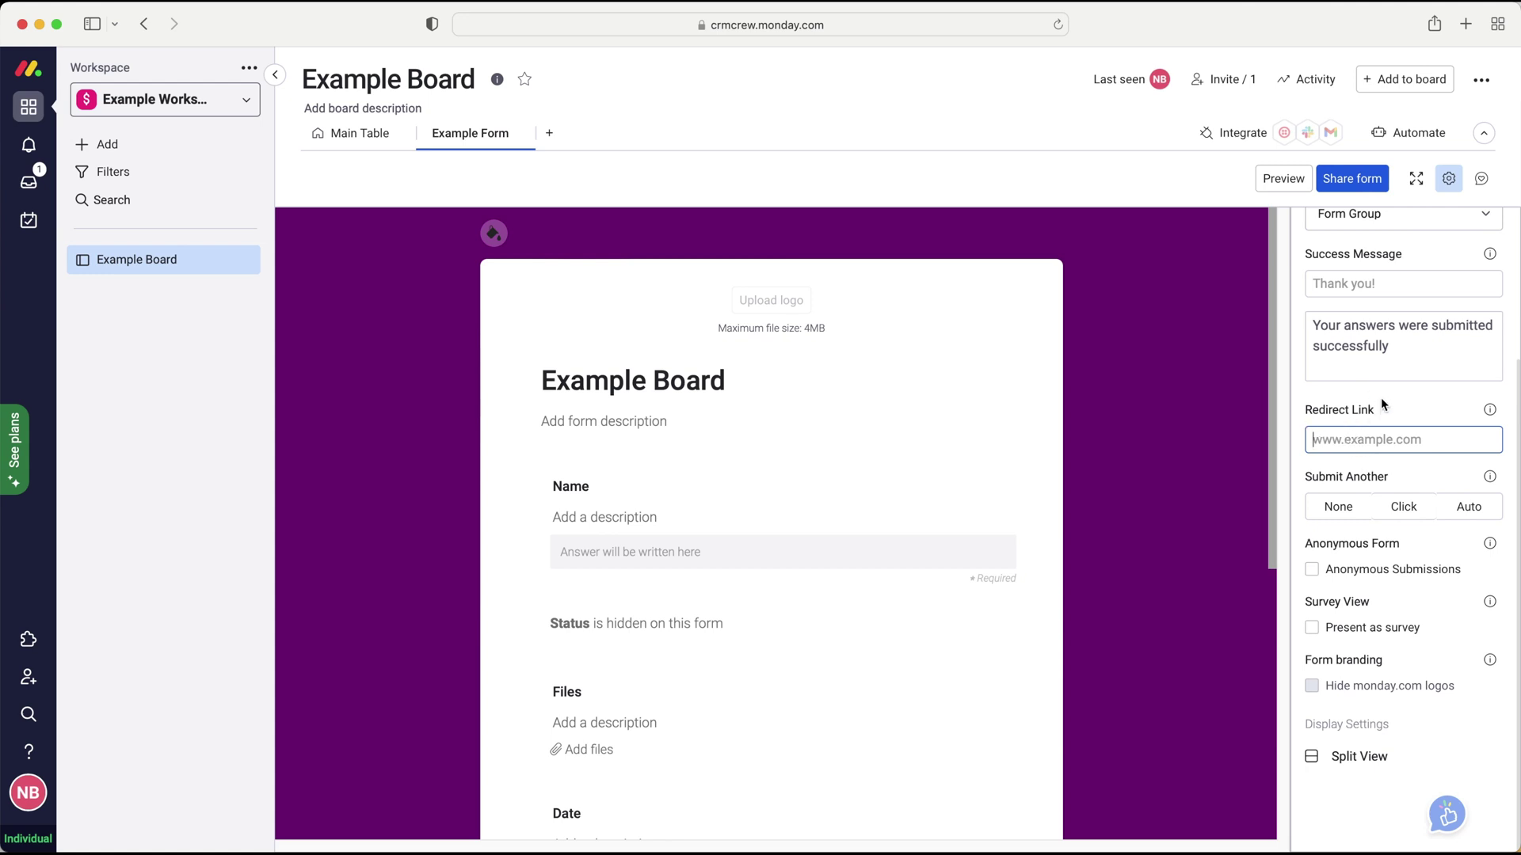
- Leave the redirect link empty and try the Click and Auto Submit Another options
left_click(1368, 485)
left_click(1404, 507)
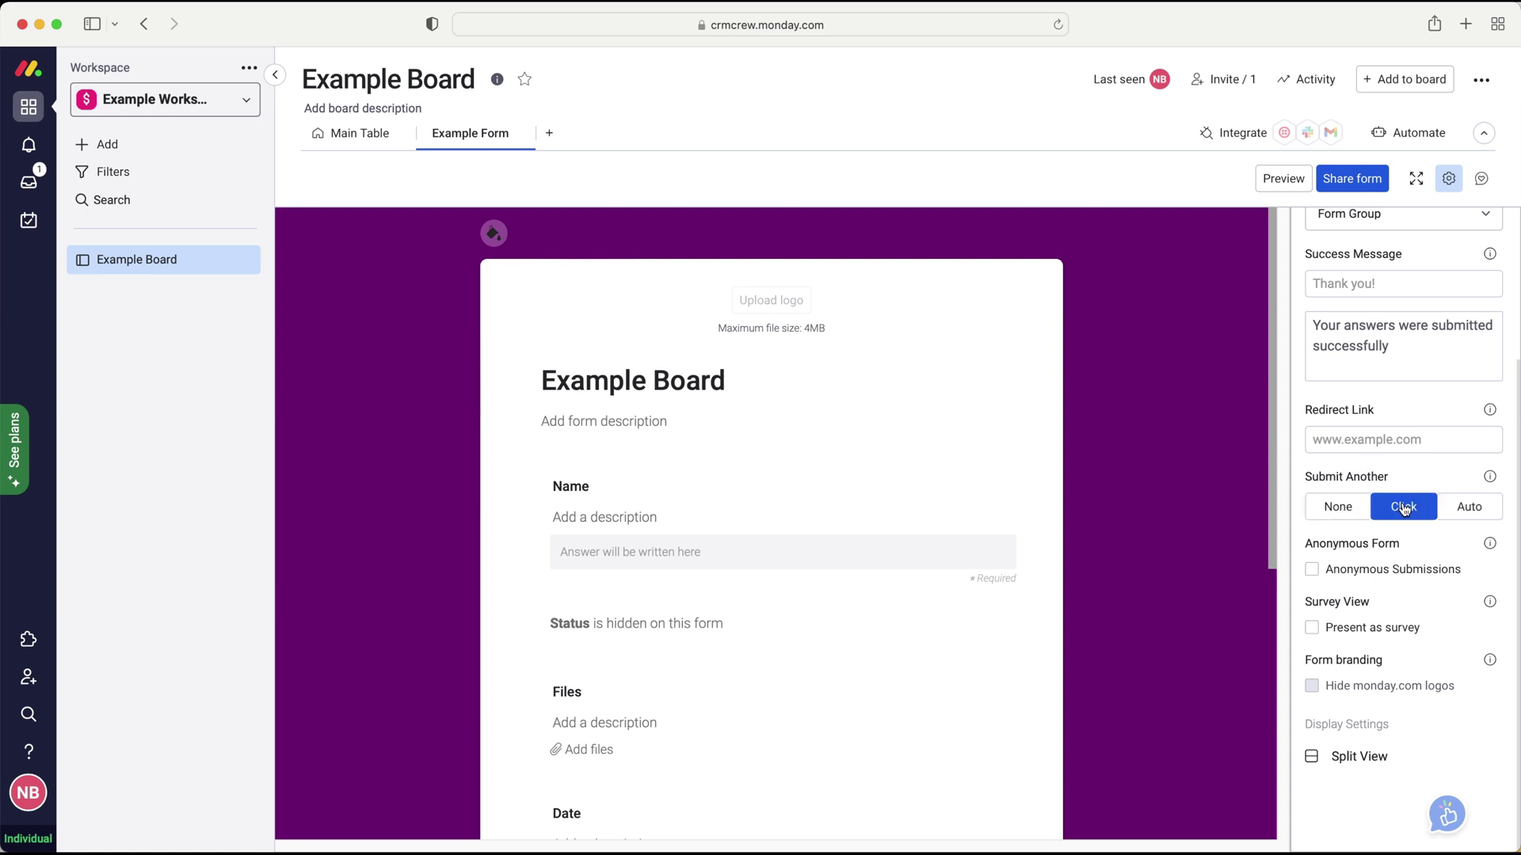
left_click(1450, 509)
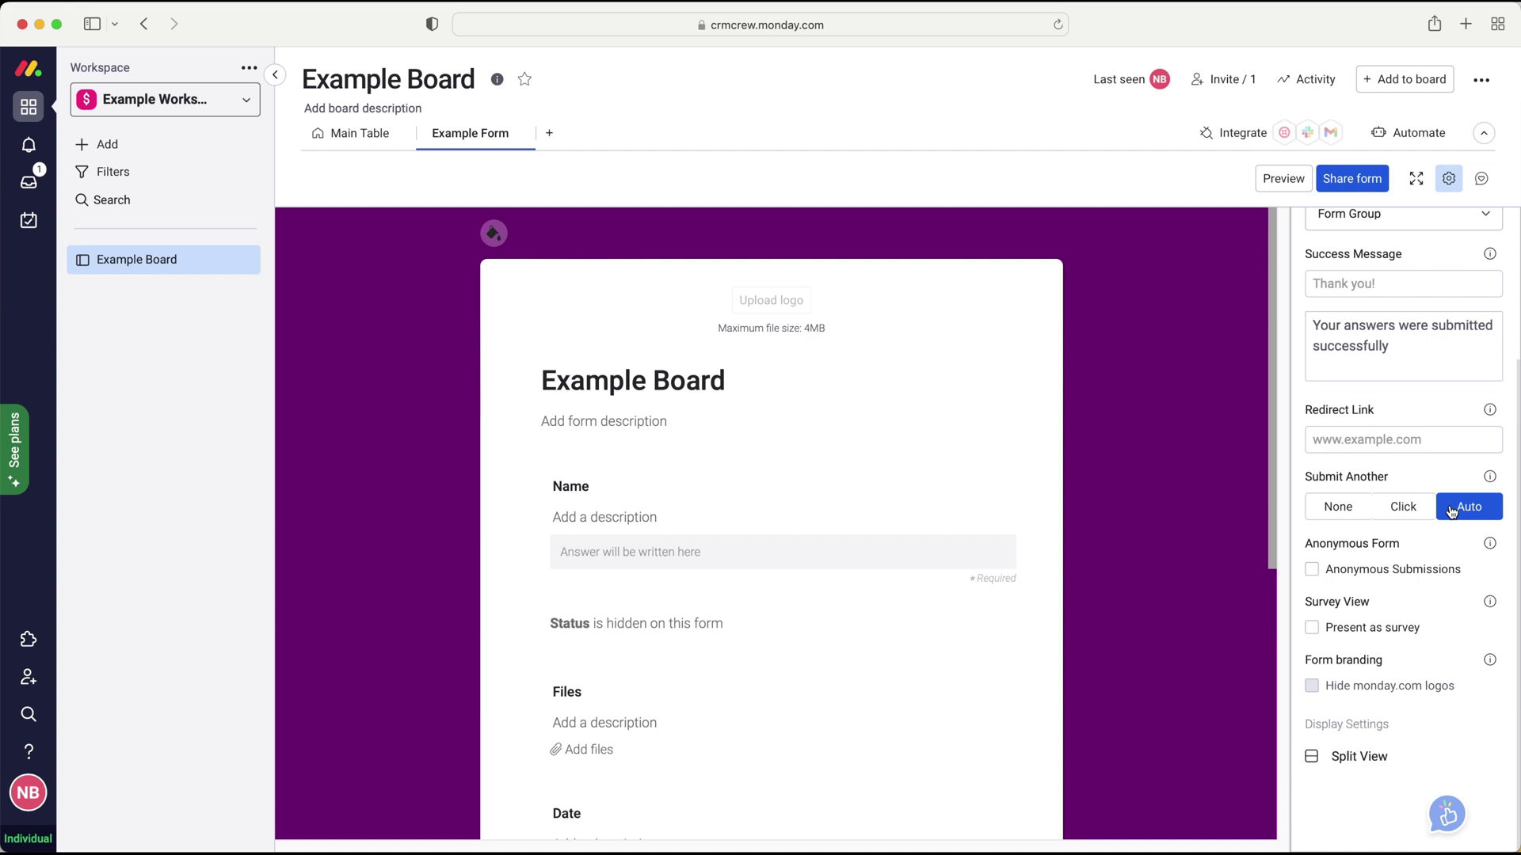
left_click(1404, 508)
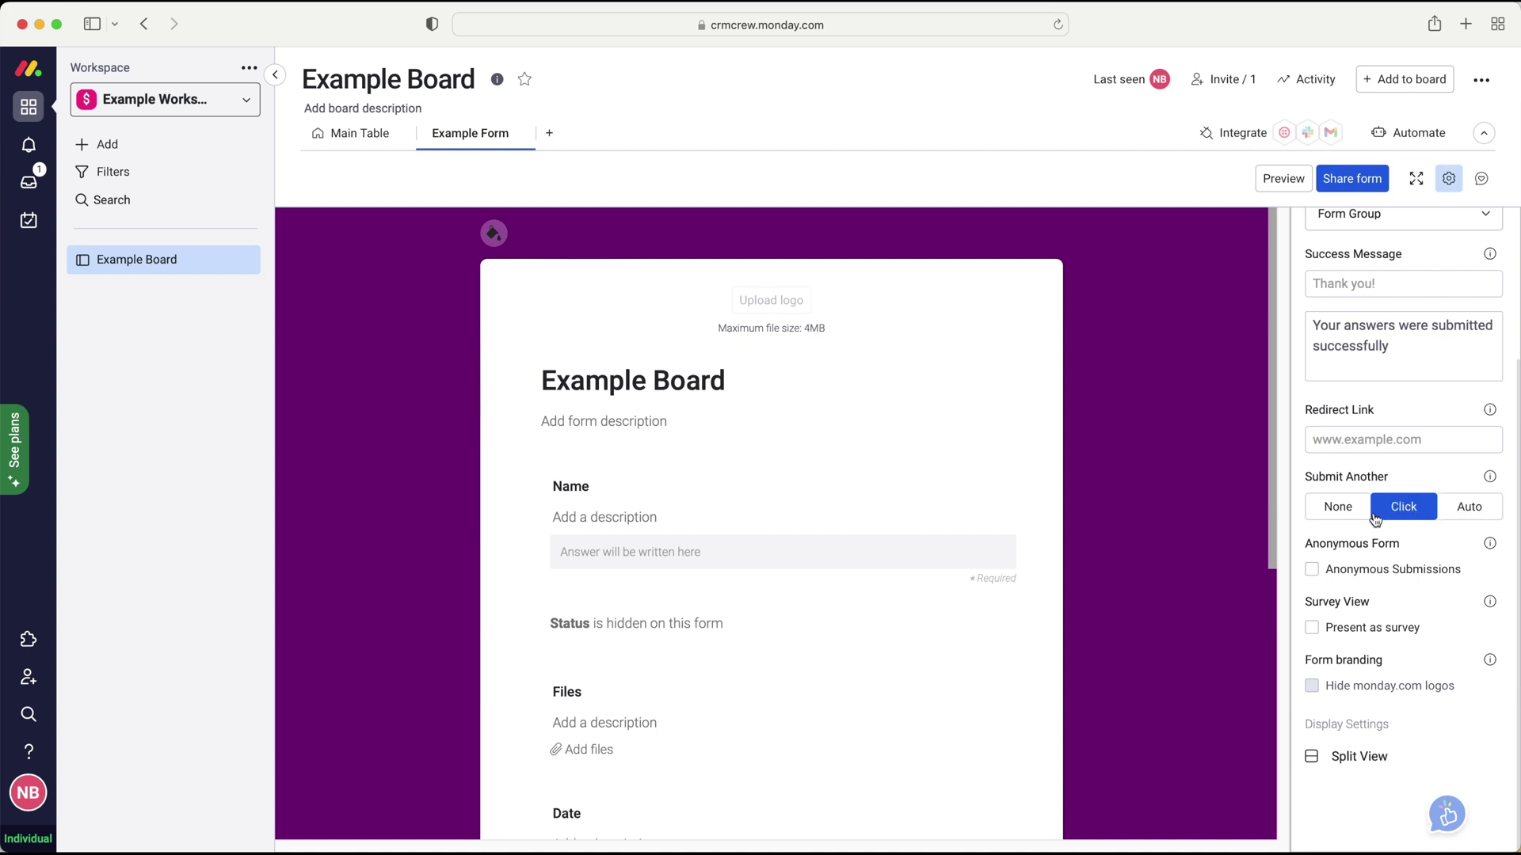
left_click(1344, 518)
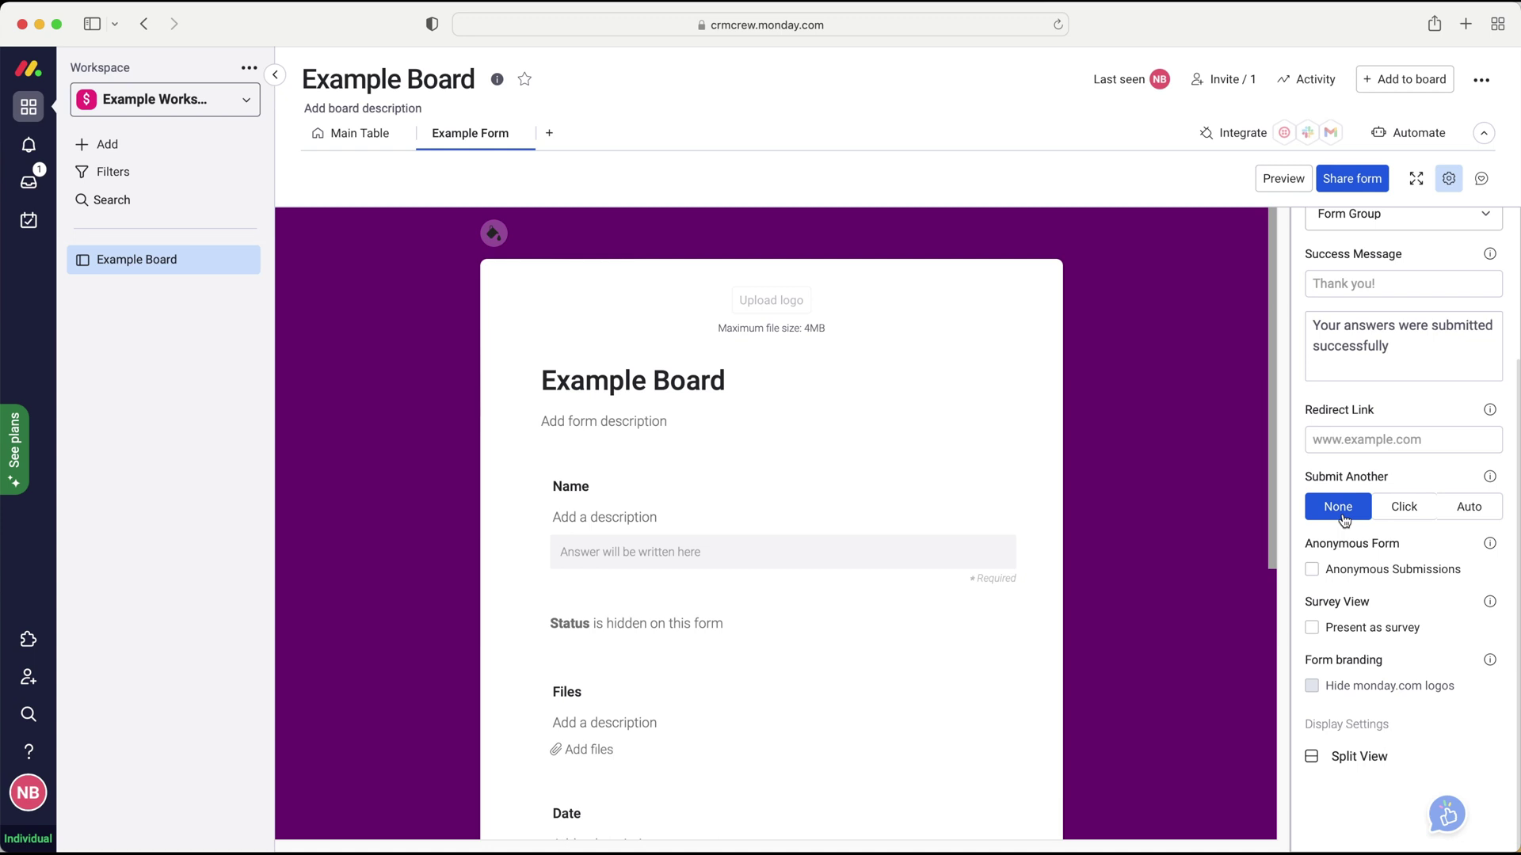
- Set Submit Another to Auto and enable Anonymous Submissions
left_click(1403, 515)
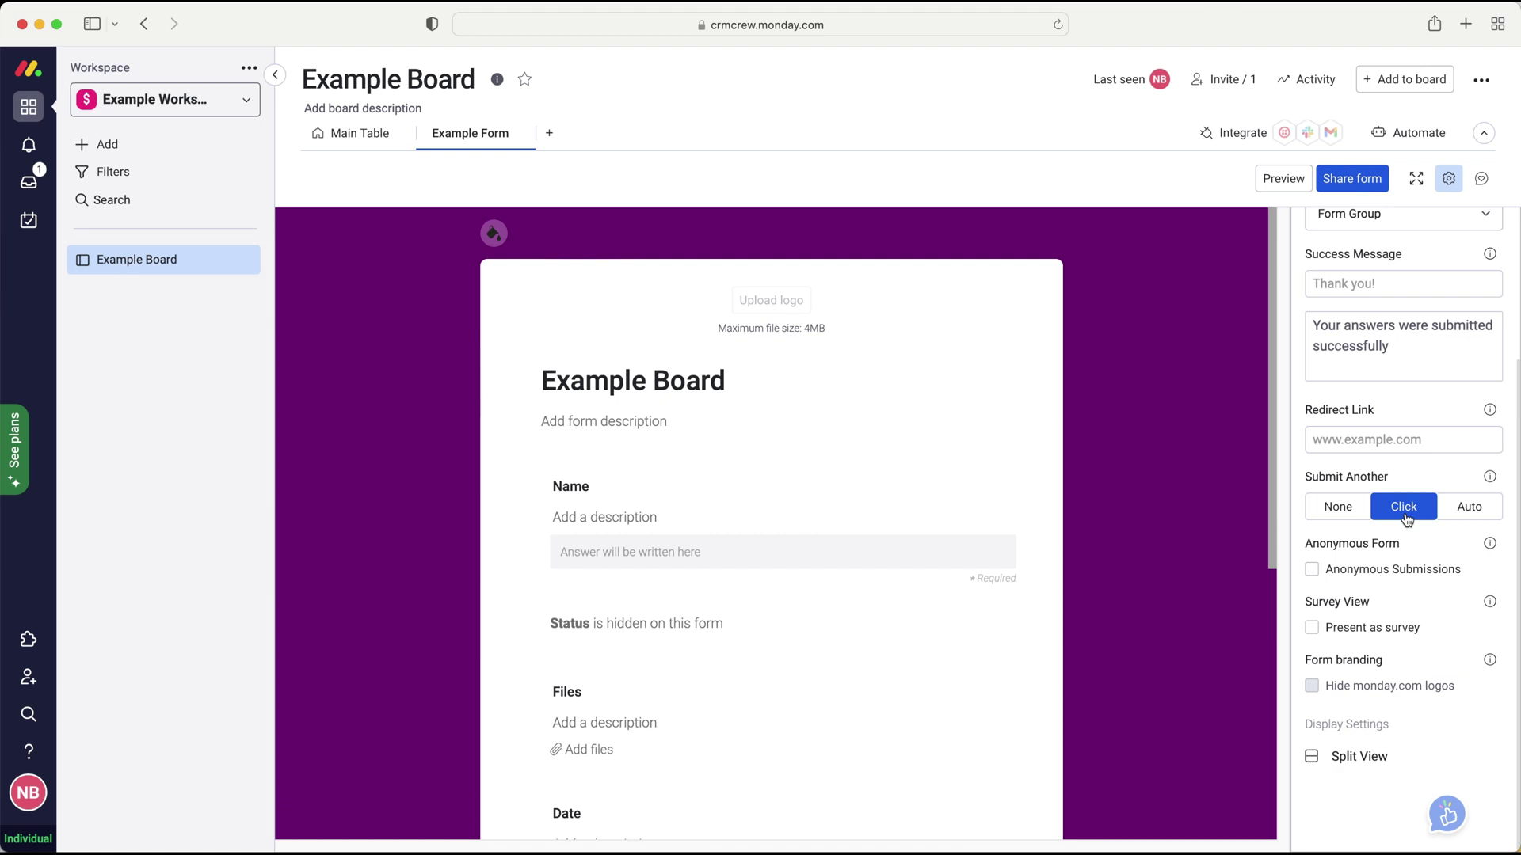
left_click(1480, 510)
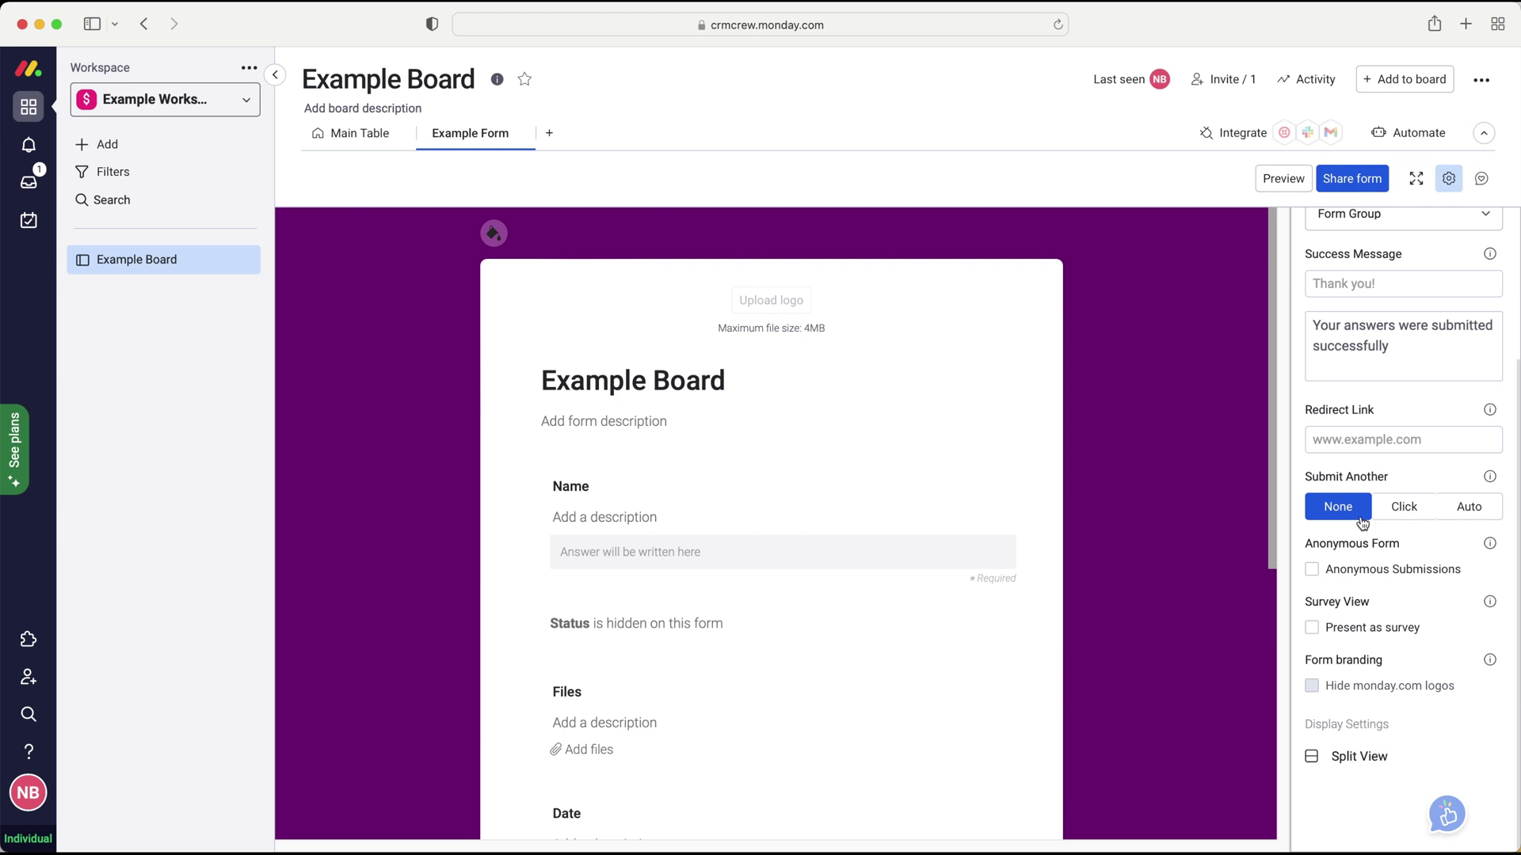
left_click(1344, 578)
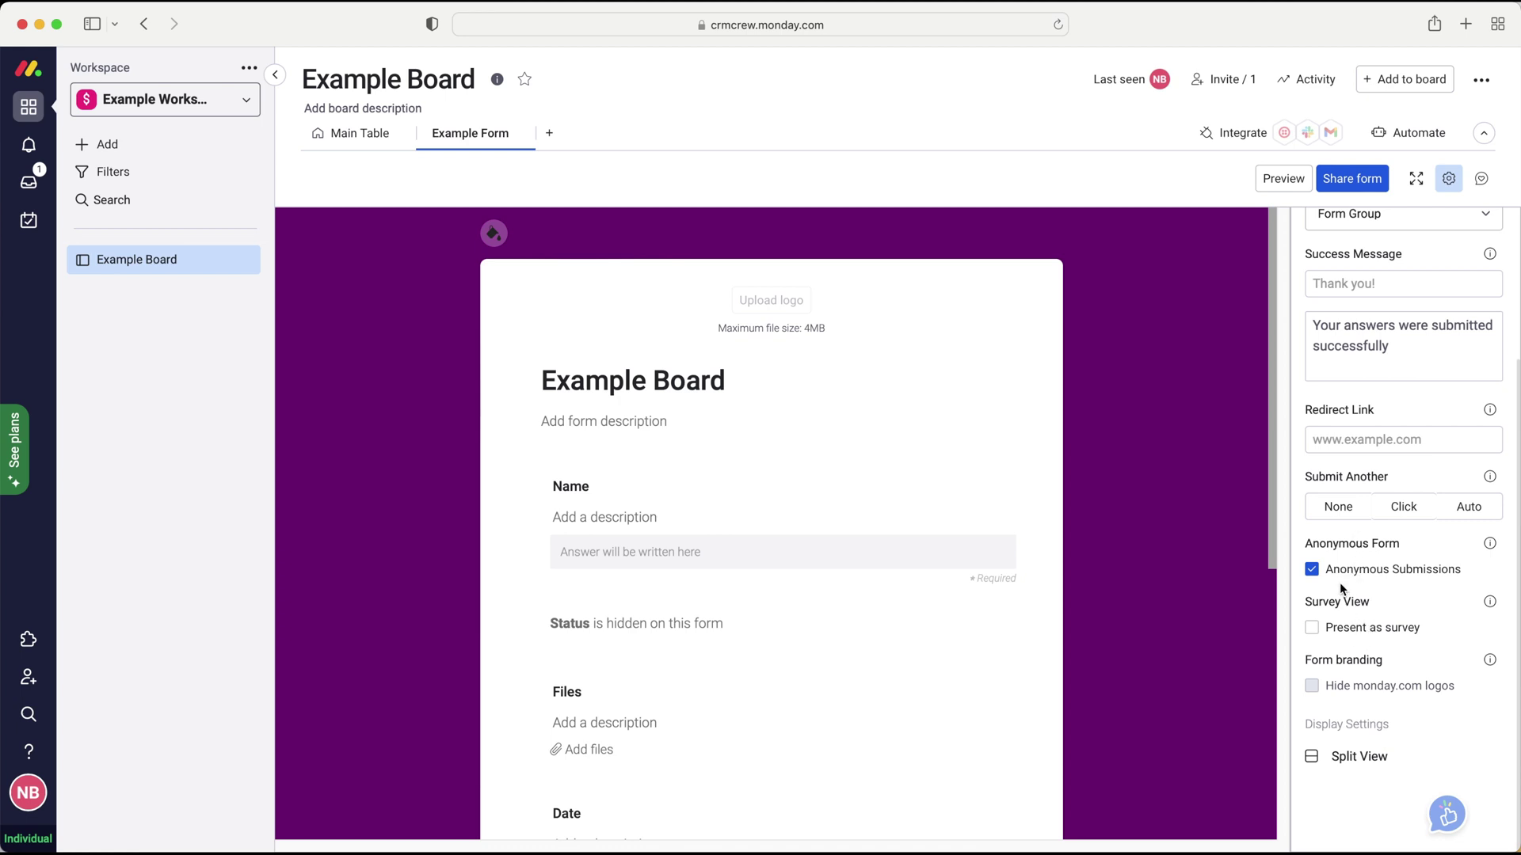
- Switch Anonymous Submissions back off
left_click(1315, 571)
scroll(1042, 664, "down", 6)
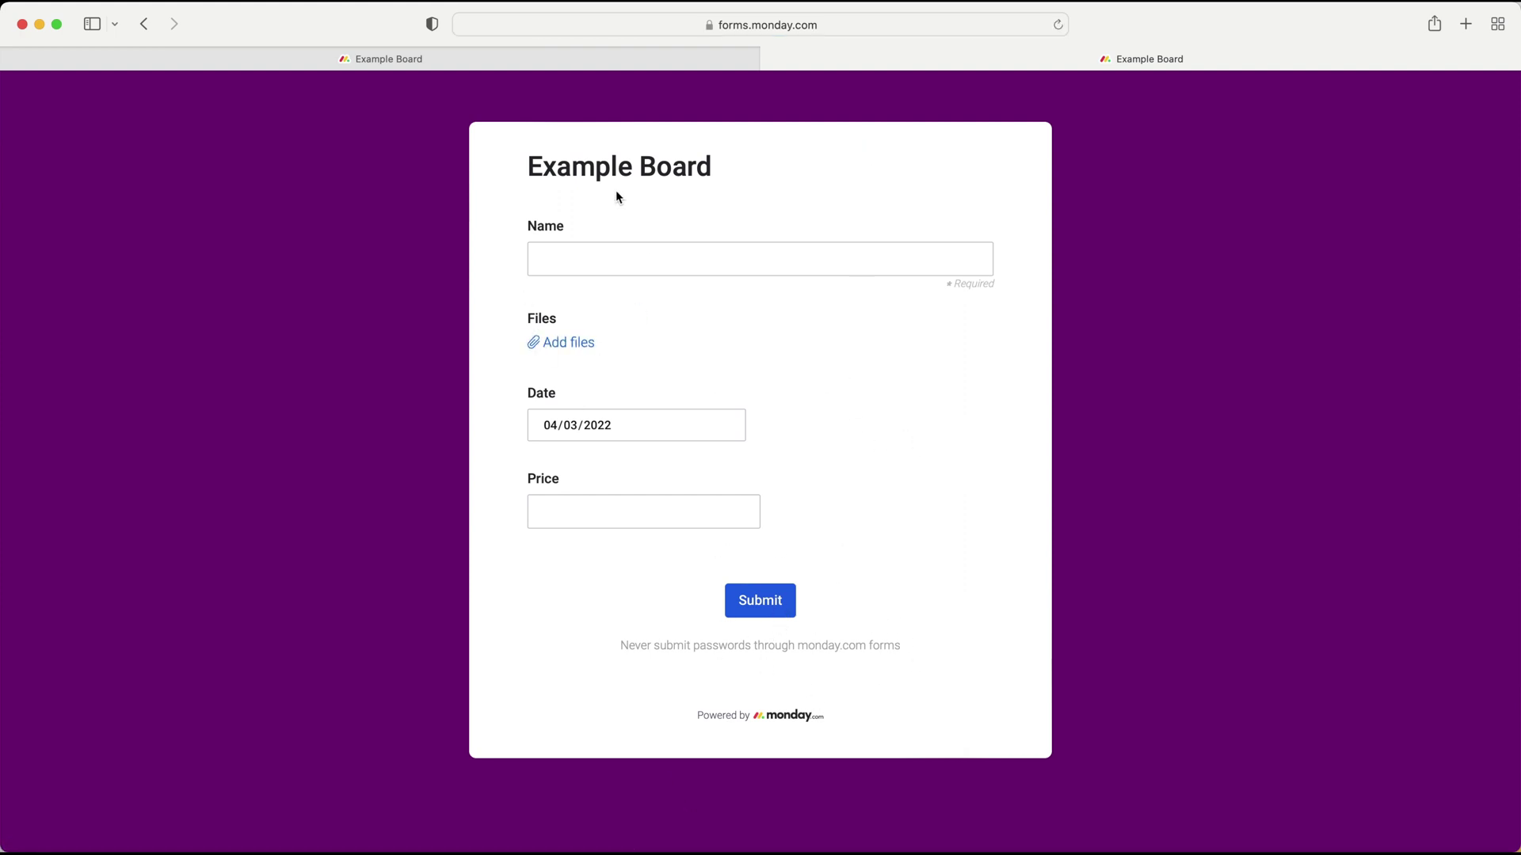
left_click(772, 59)
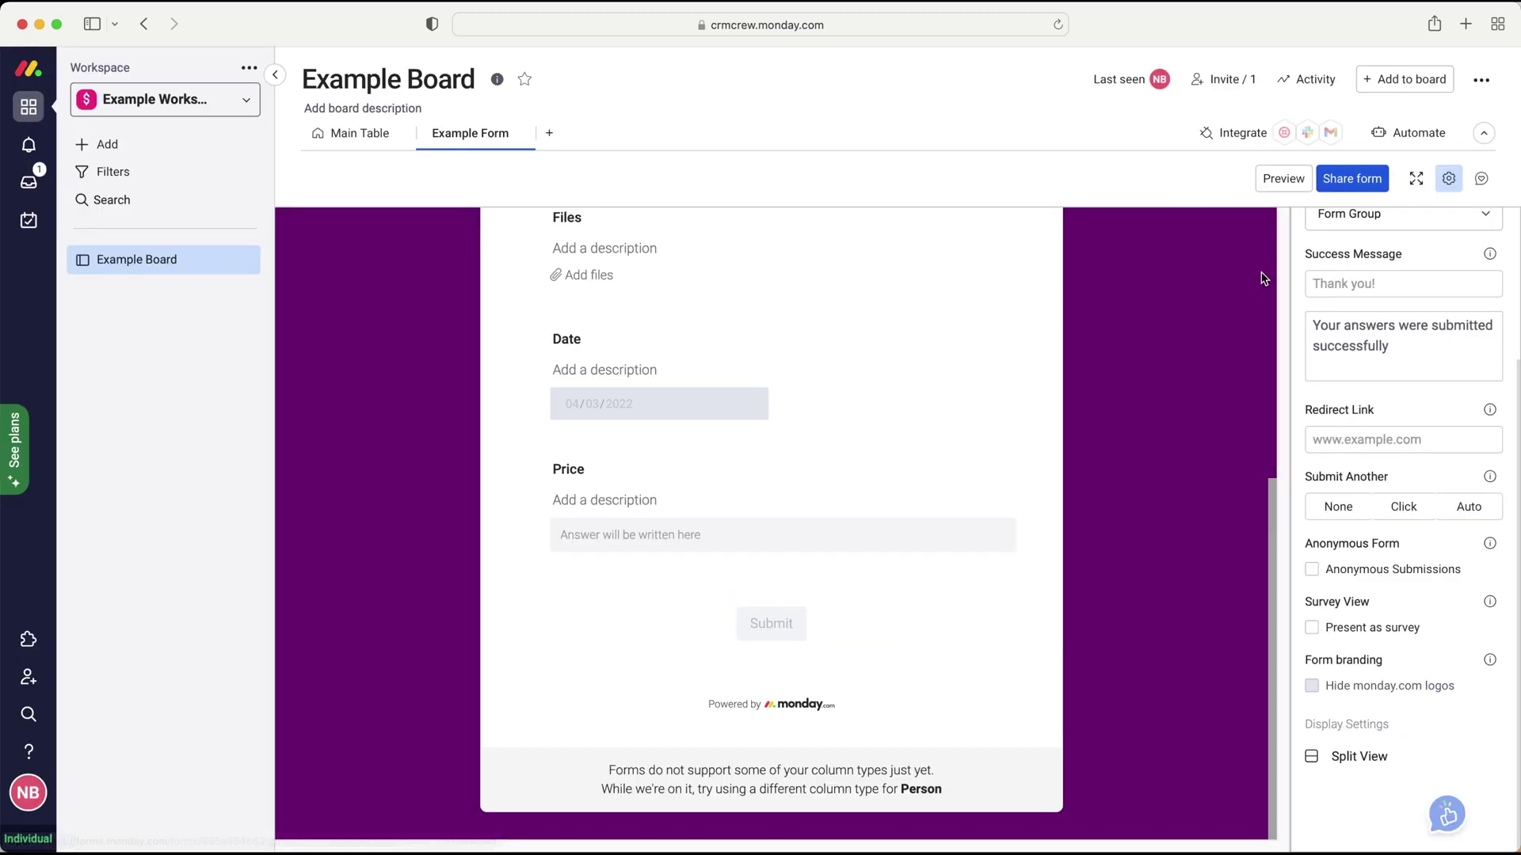
- Preview the form with Present as survey, then turn survey view off again
left_click(1348, 638)
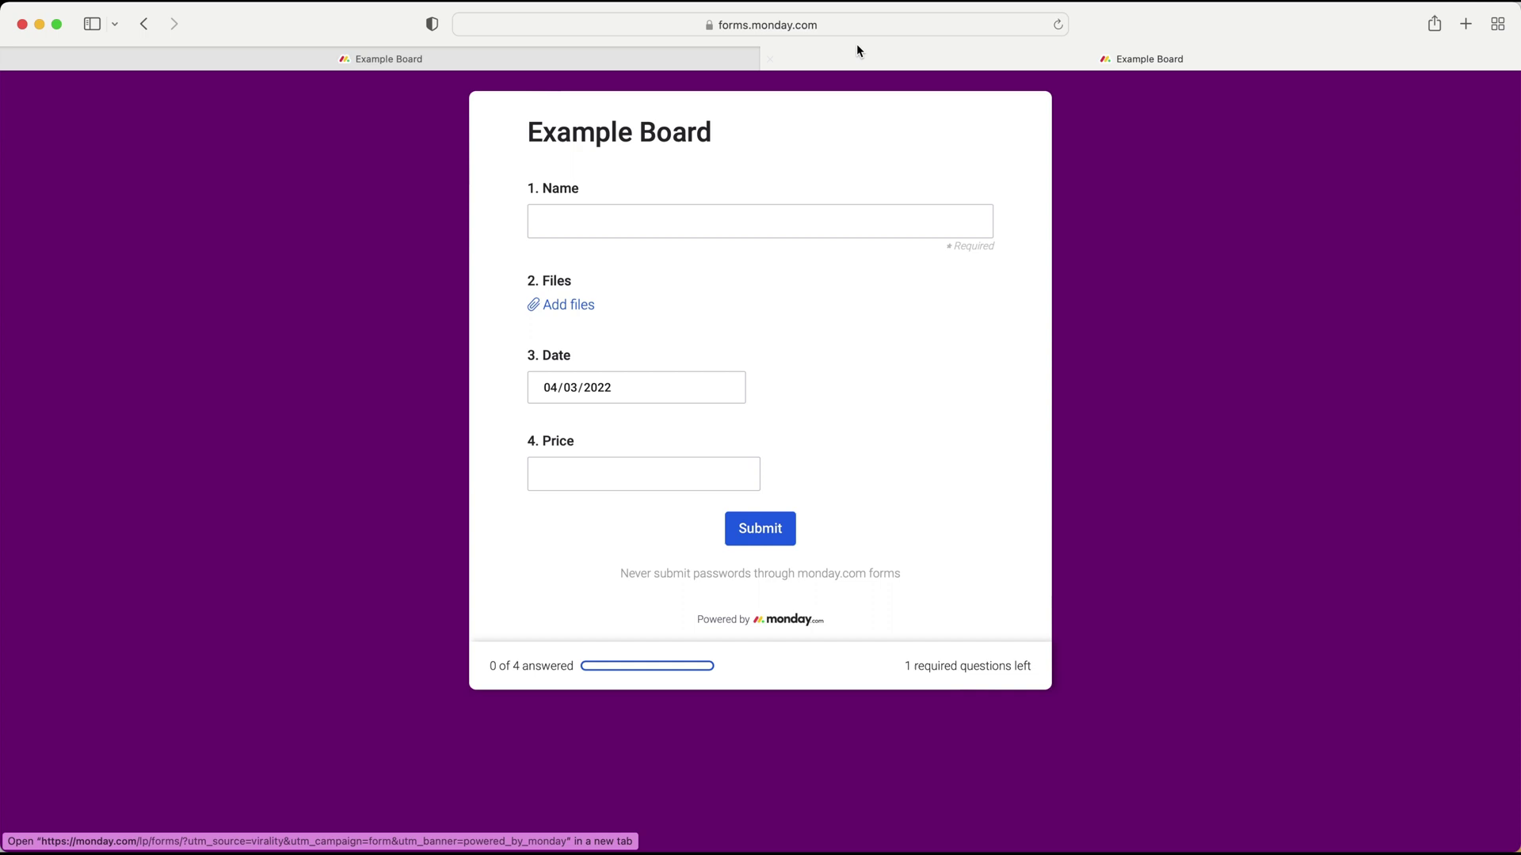
left_click(770, 60)
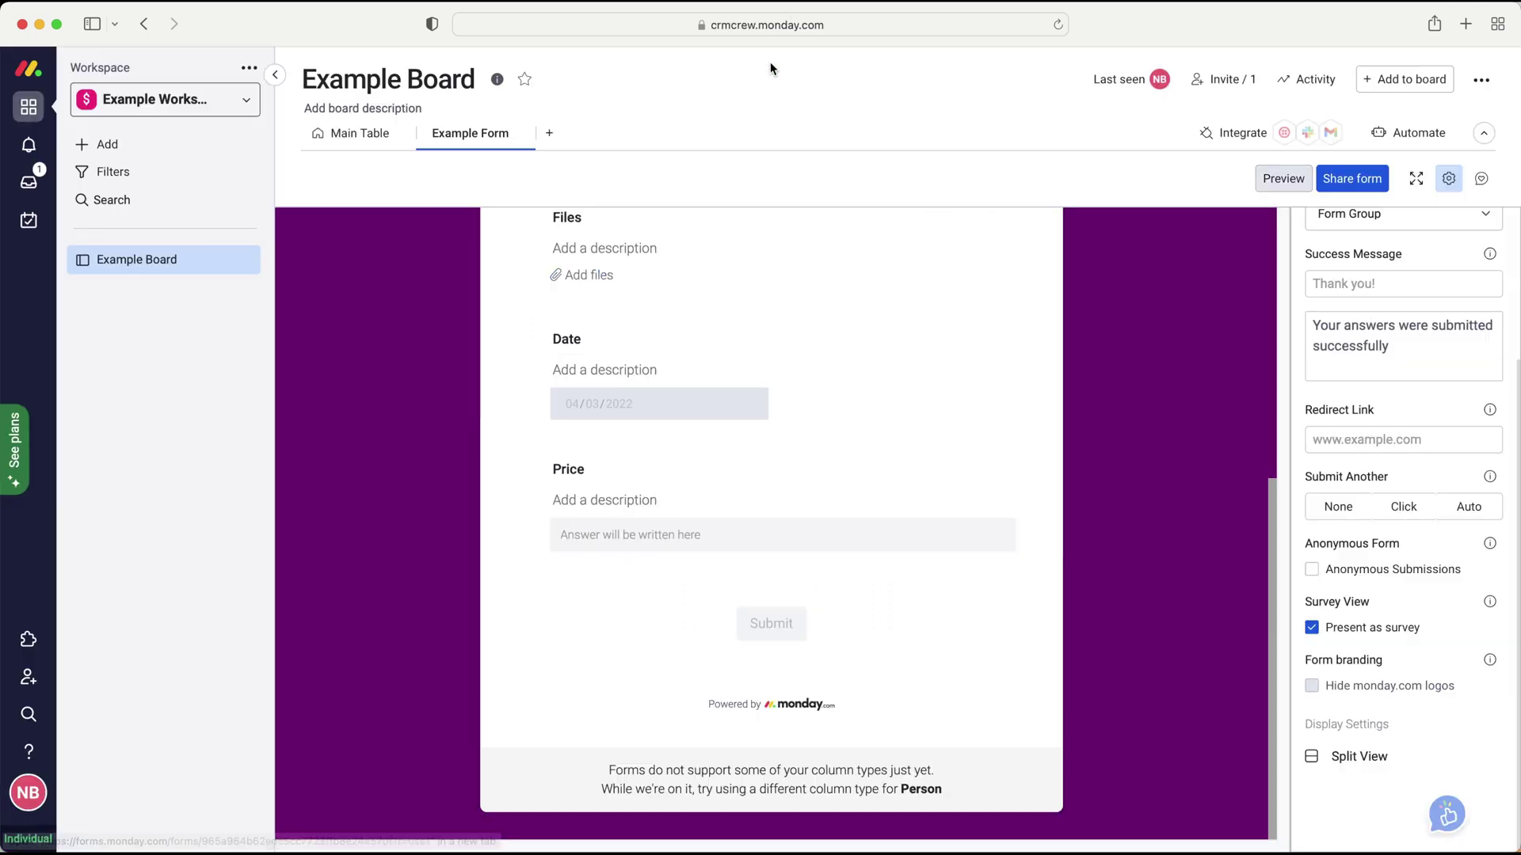
left_click(1348, 634)
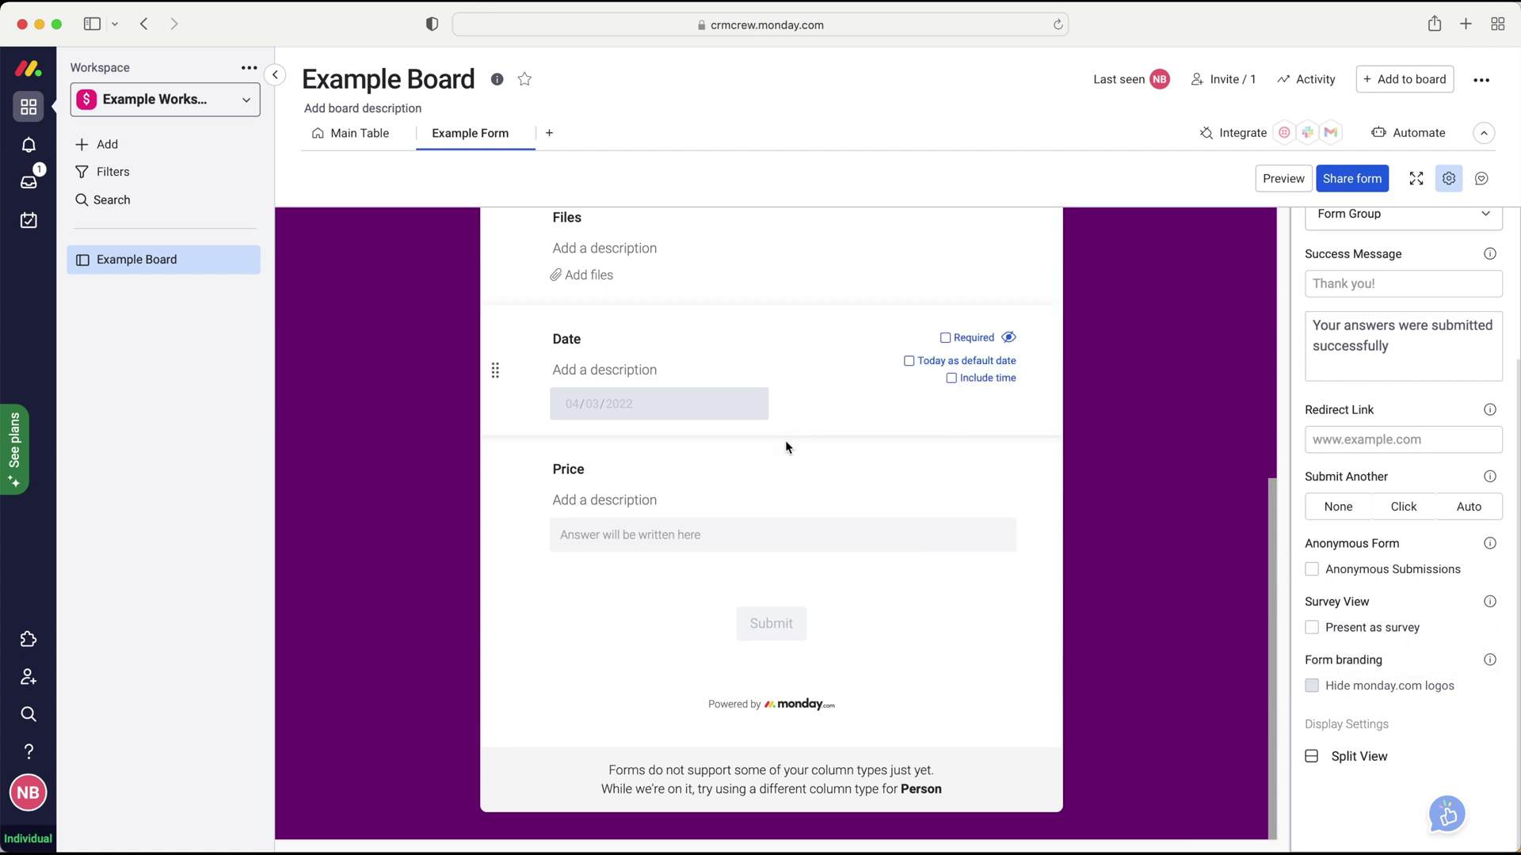
scroll(954, 471, "up", 6)
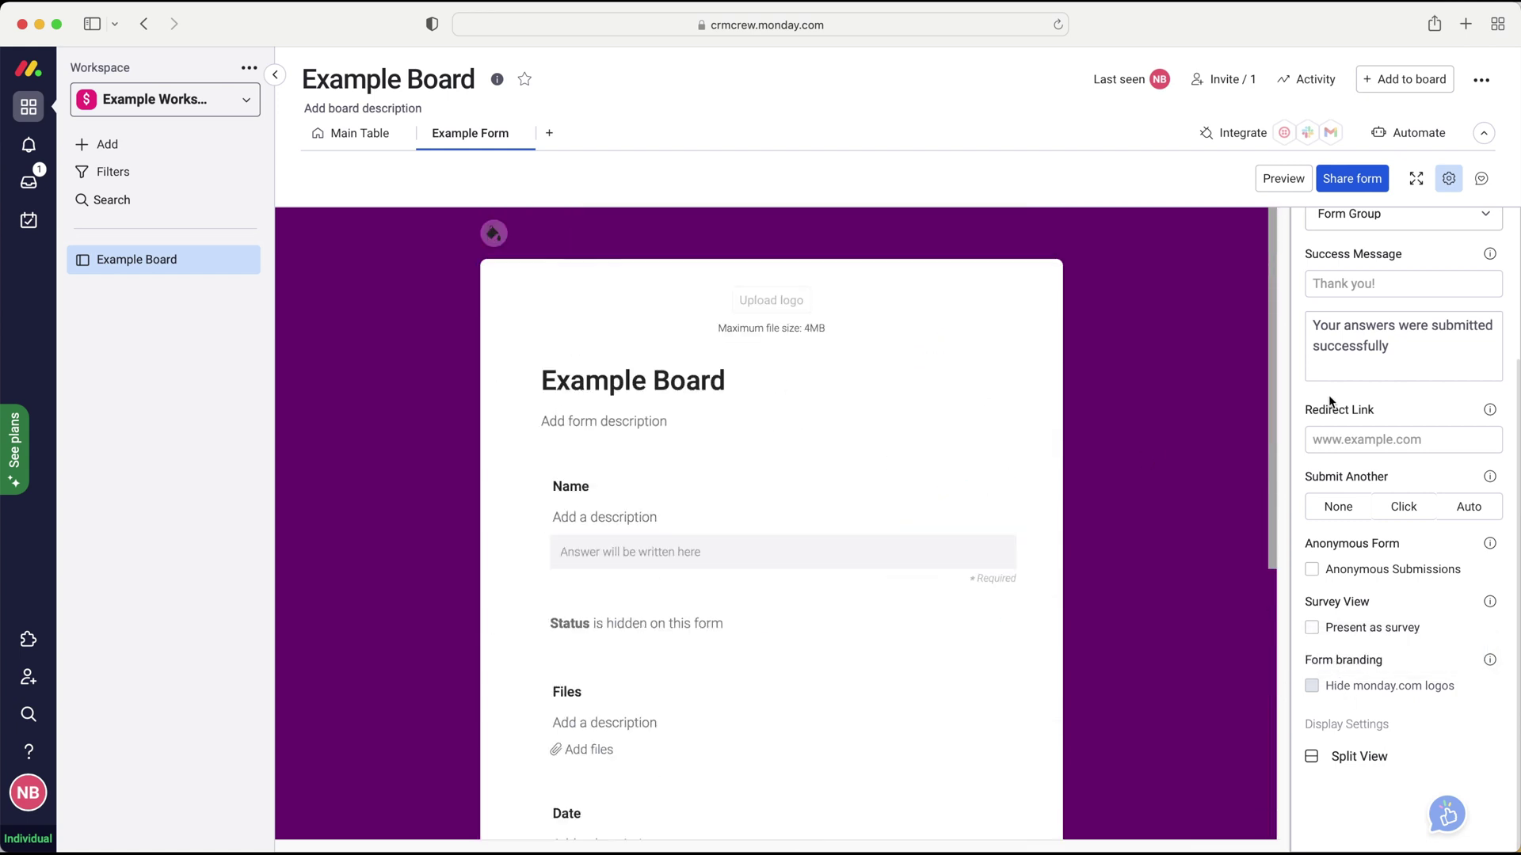
scroll(1347, 402, "up", 3)
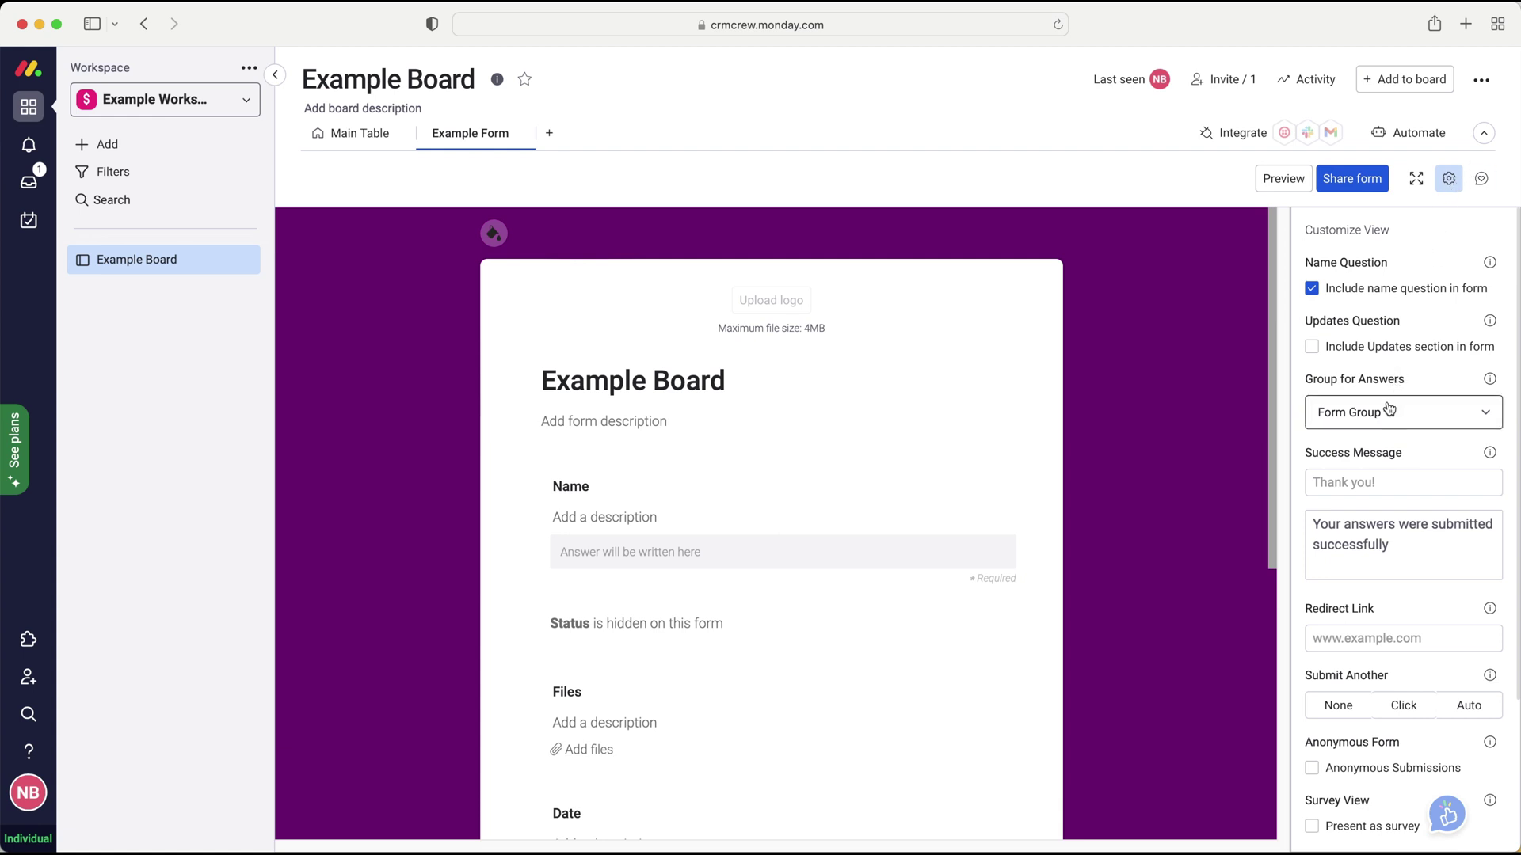
scroll(1380, 498, "down", 3)
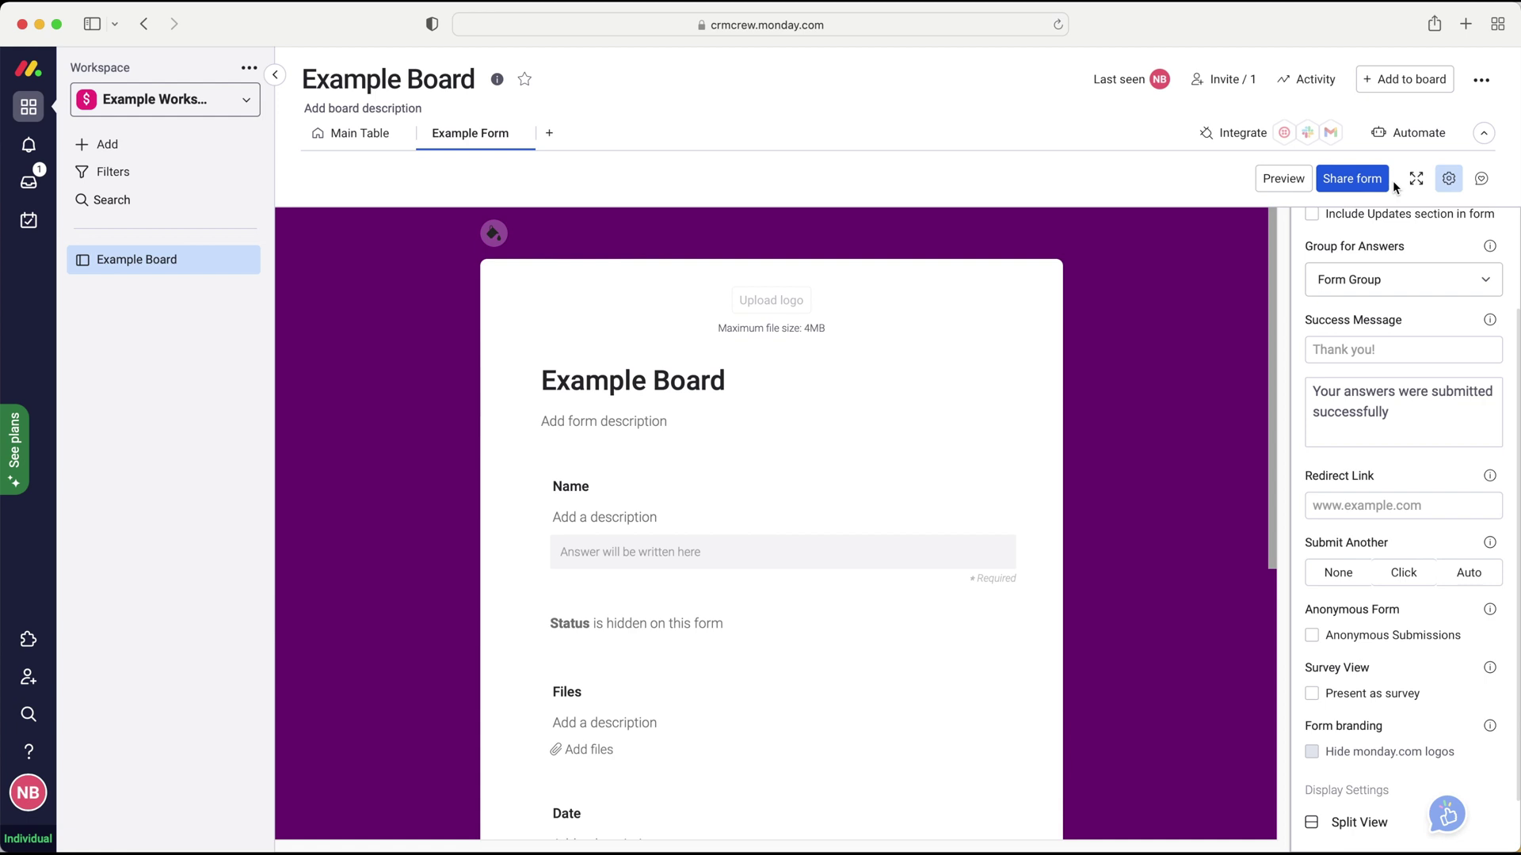
- Copy Example Form's embed code and shareable link, then regenerate the shareable link
left_click(1448, 181)
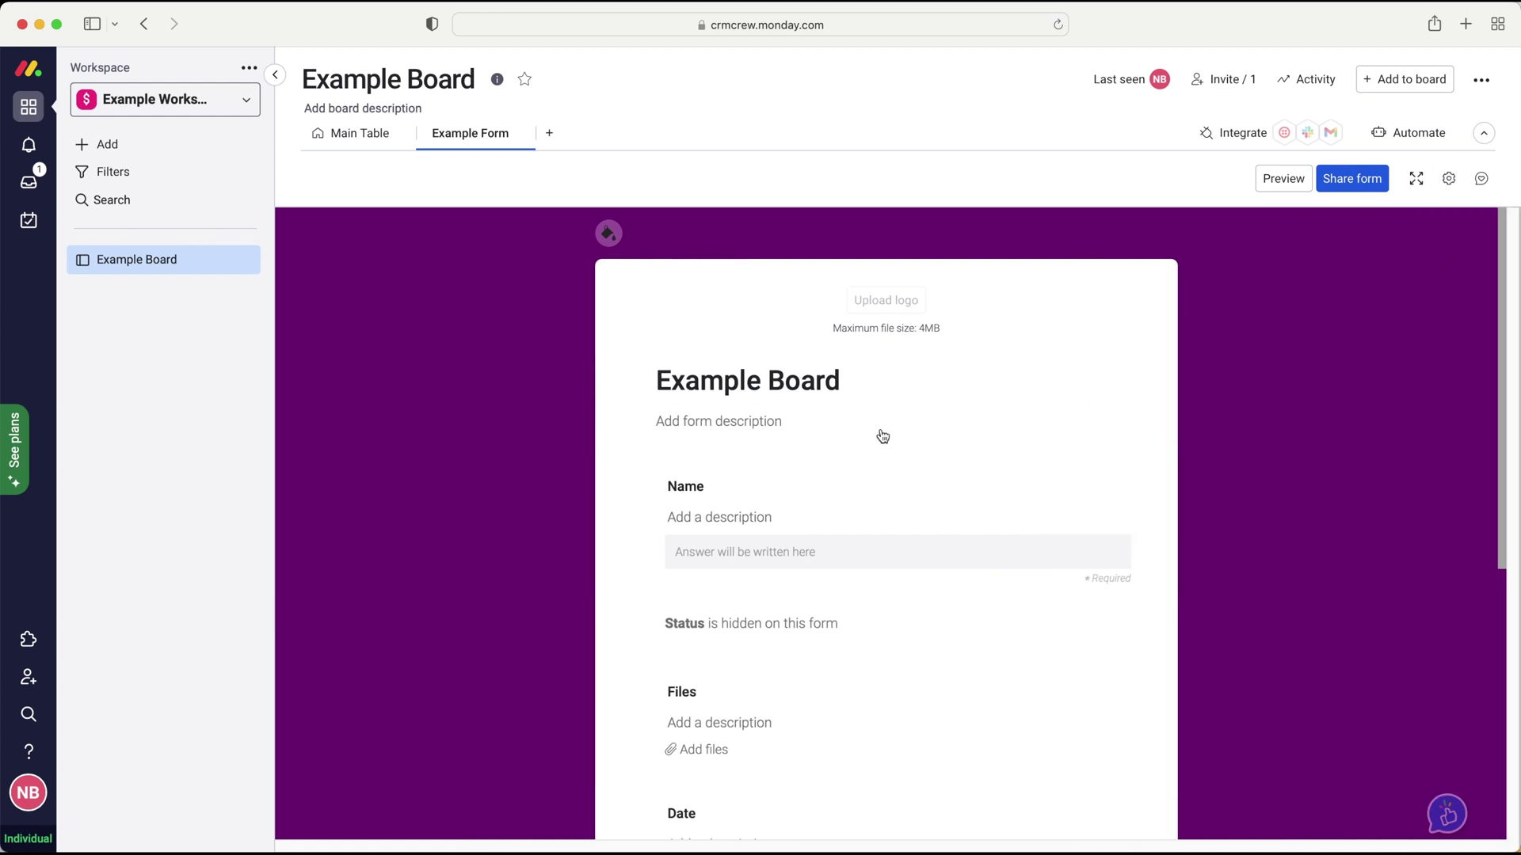
left_click(1353, 185)
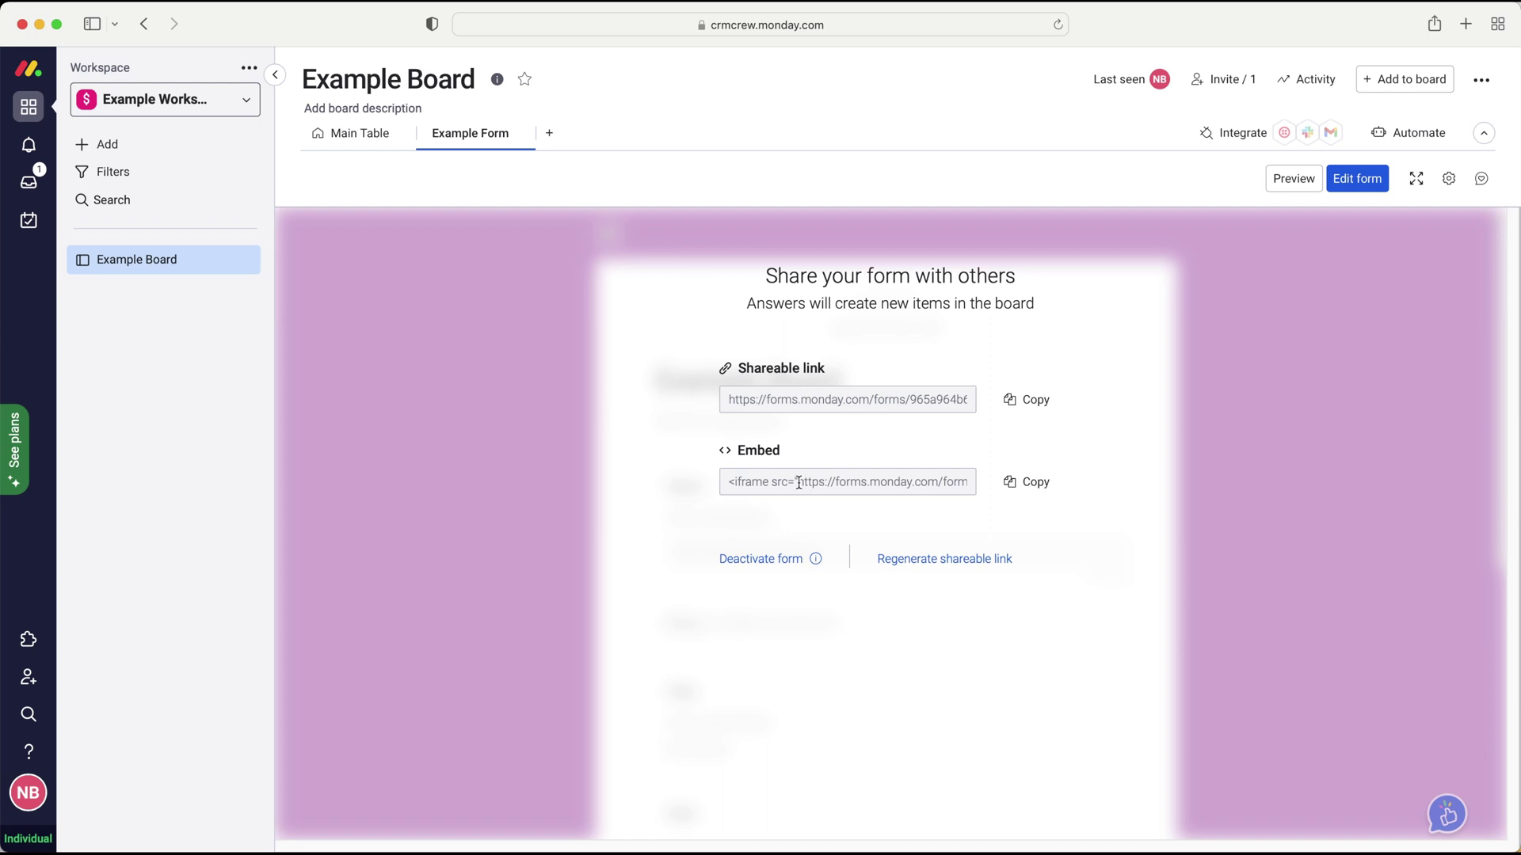
left_click_drag(726, 483, 1028, 483)
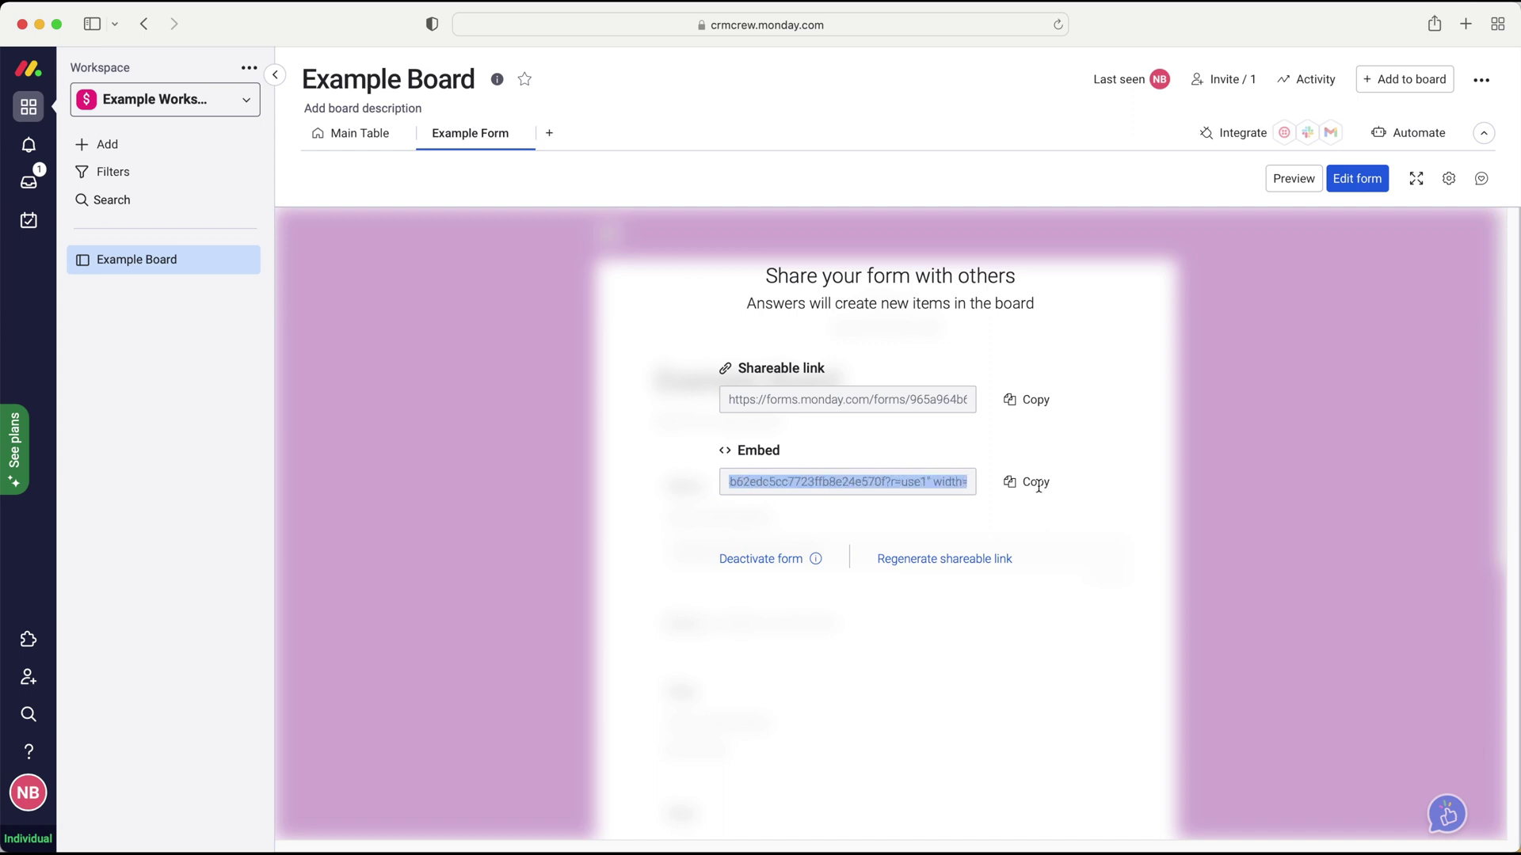
left_click(1157, 440)
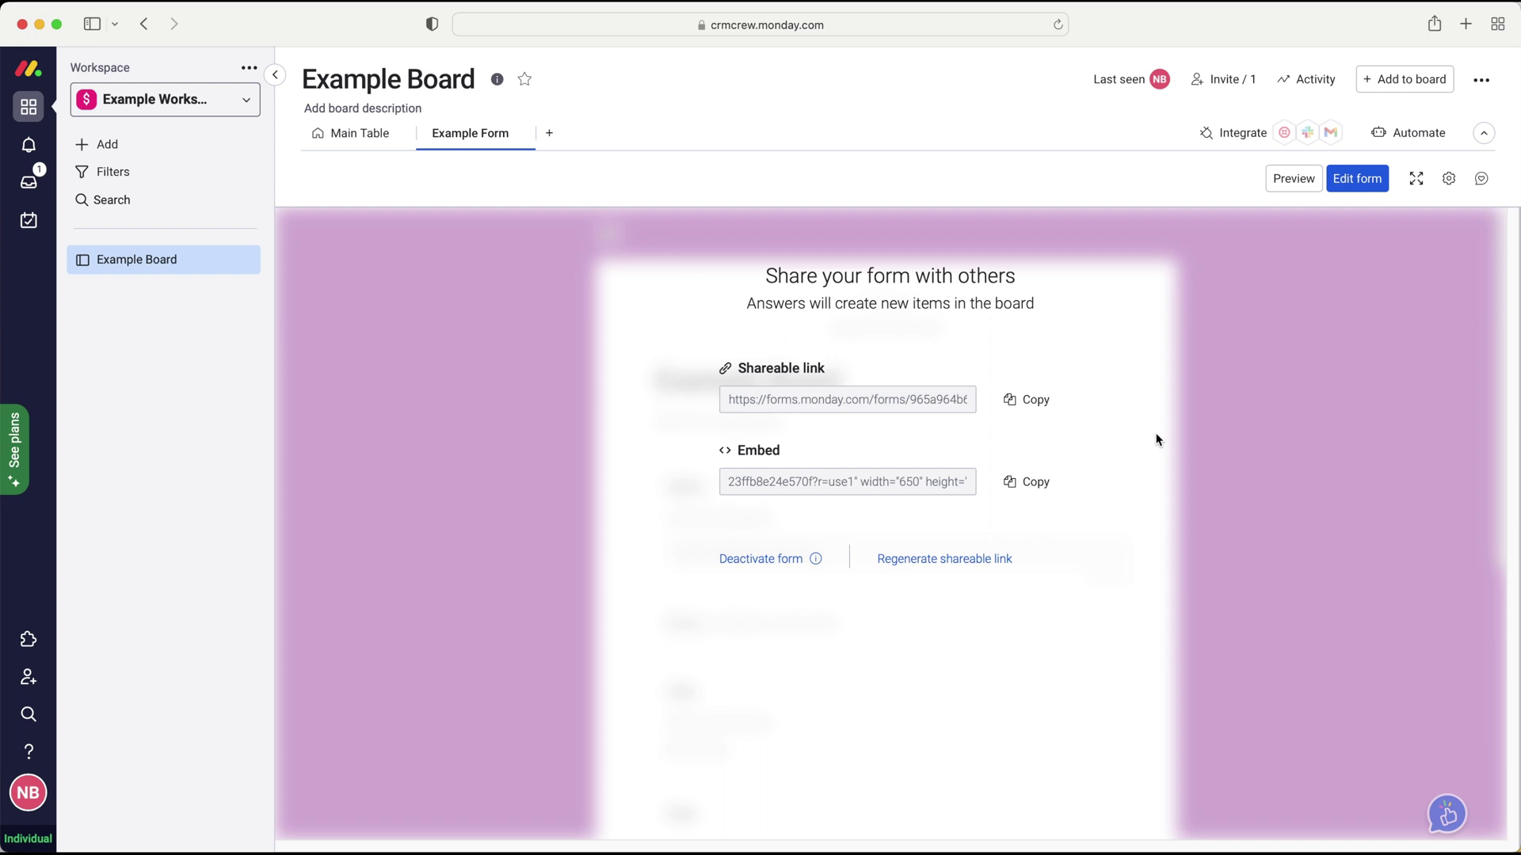
left_click(1033, 402)
left_click(958, 563)
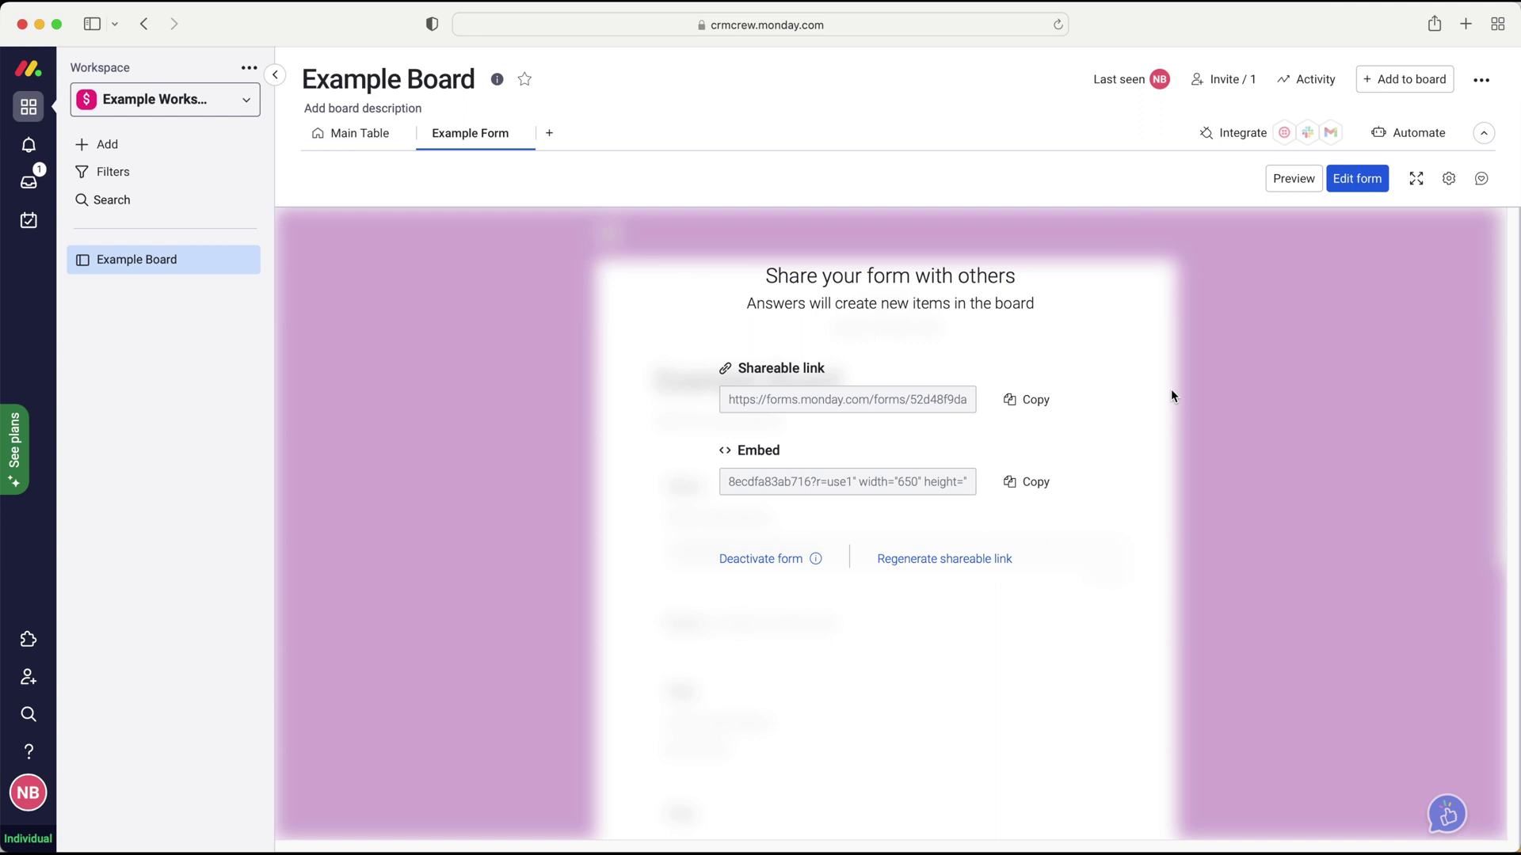
- Submit a preview response with the respondent's name, date 10 March 2022 and price 1000
left_click(1288, 178)
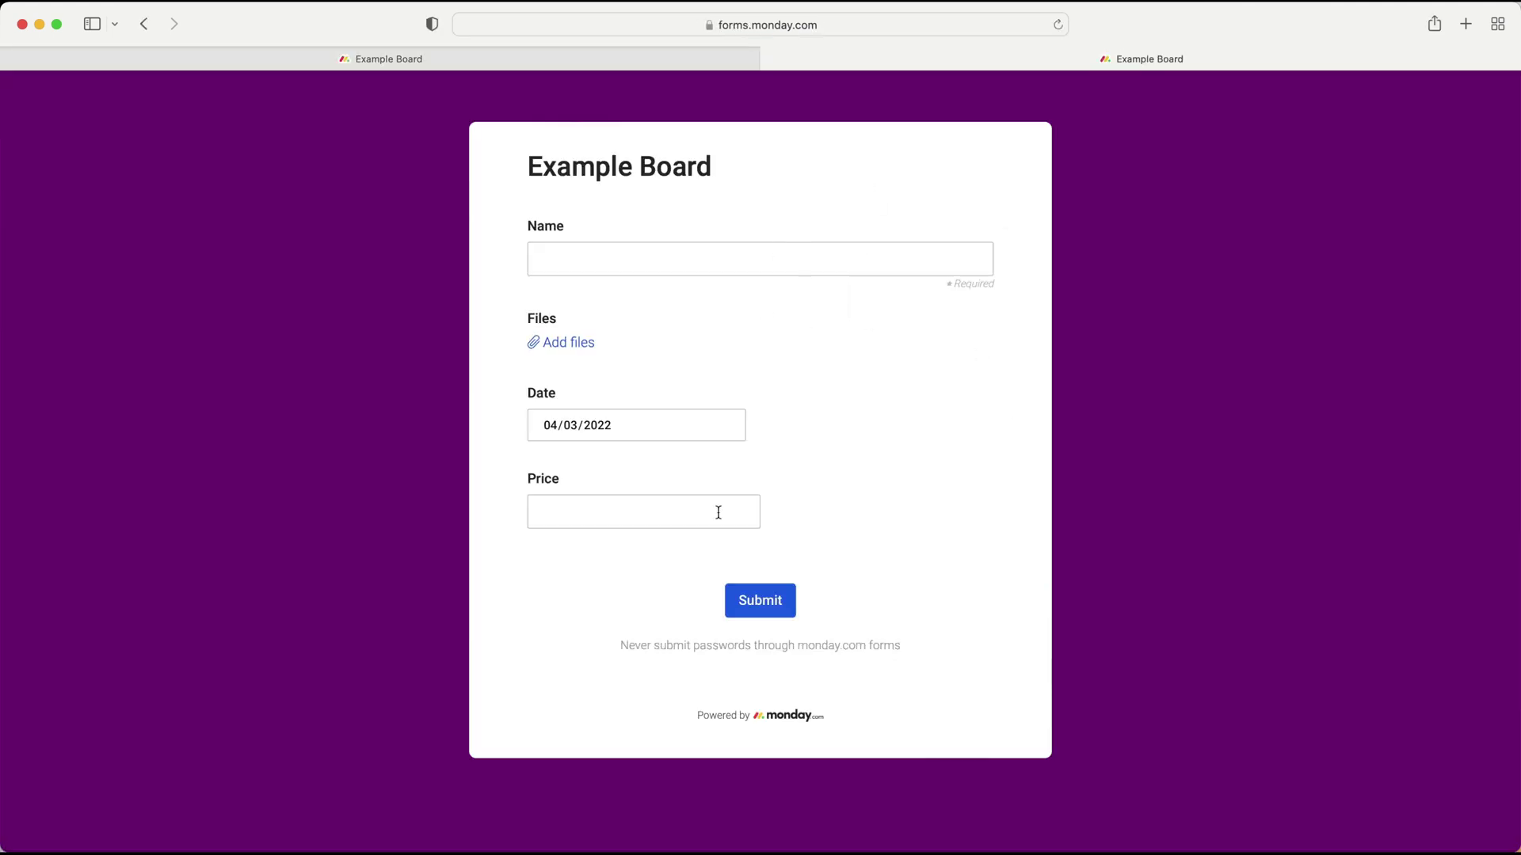
left_click(642, 249)
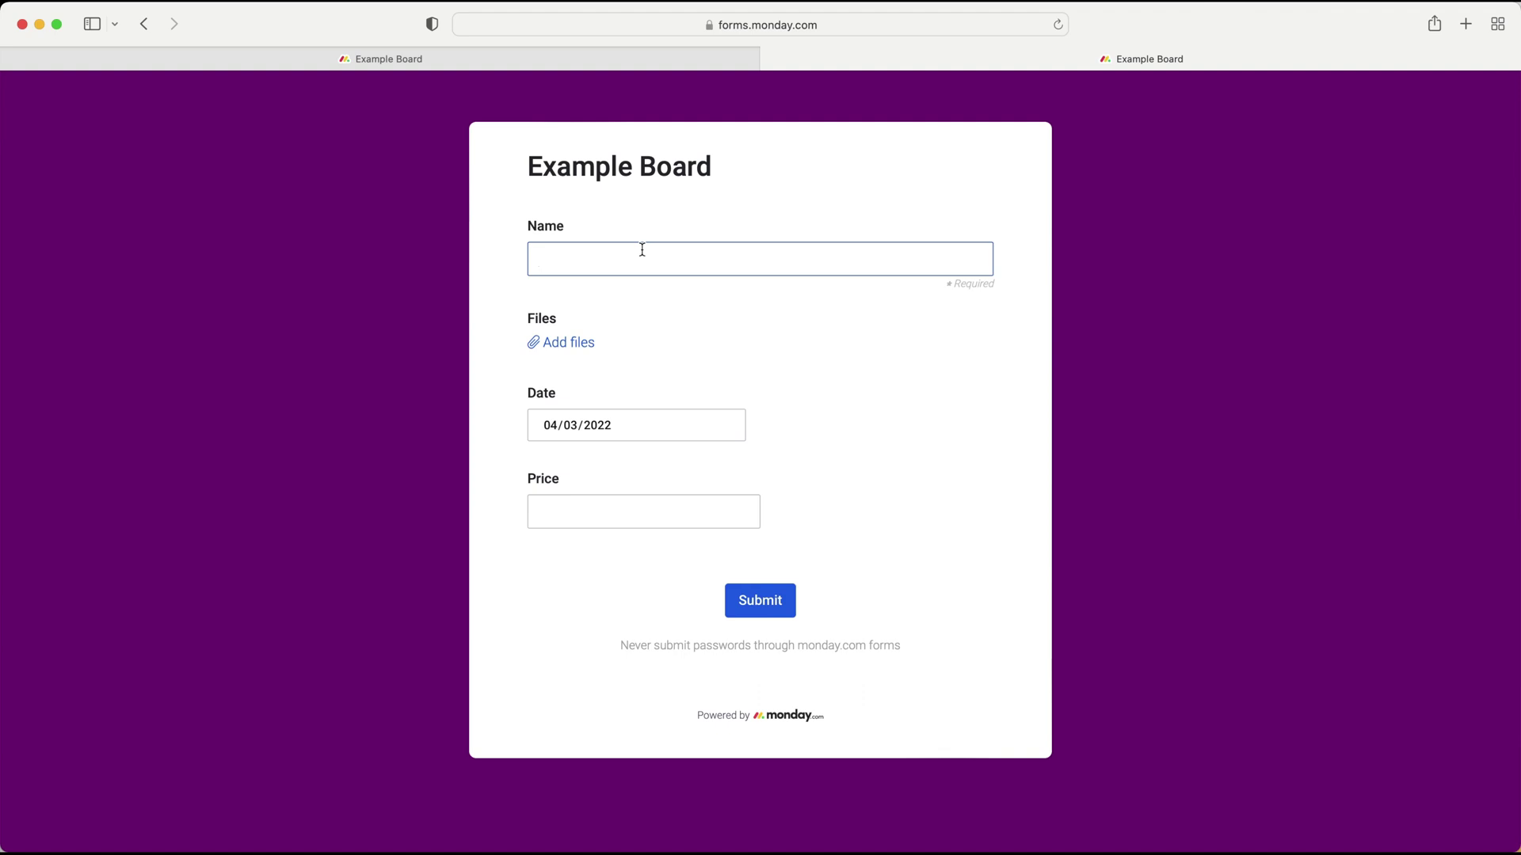
left_click(597, 426)
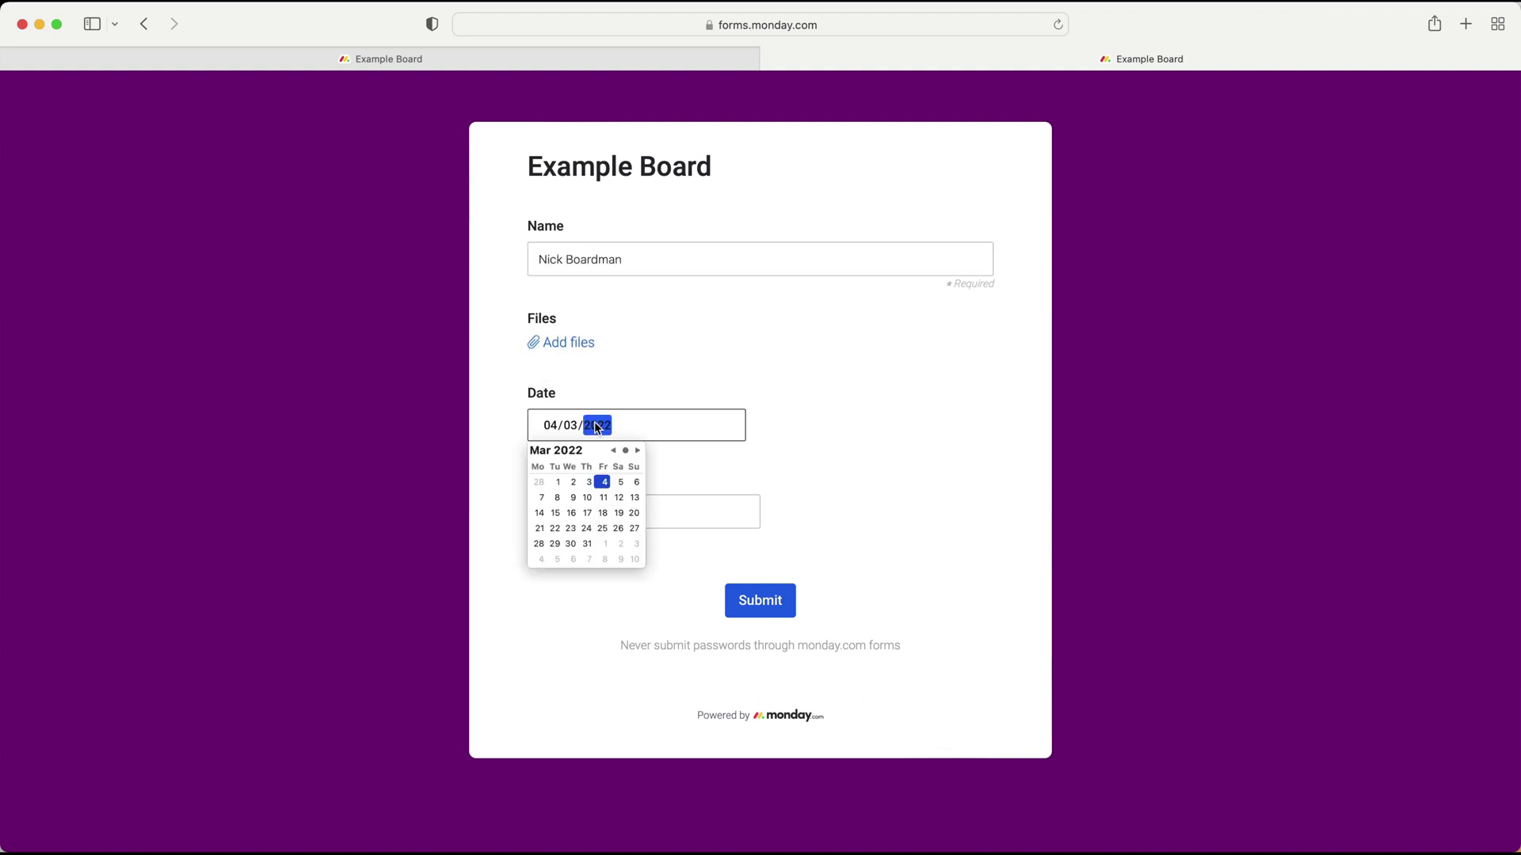
left_click(587, 497)
left_click(672, 502)
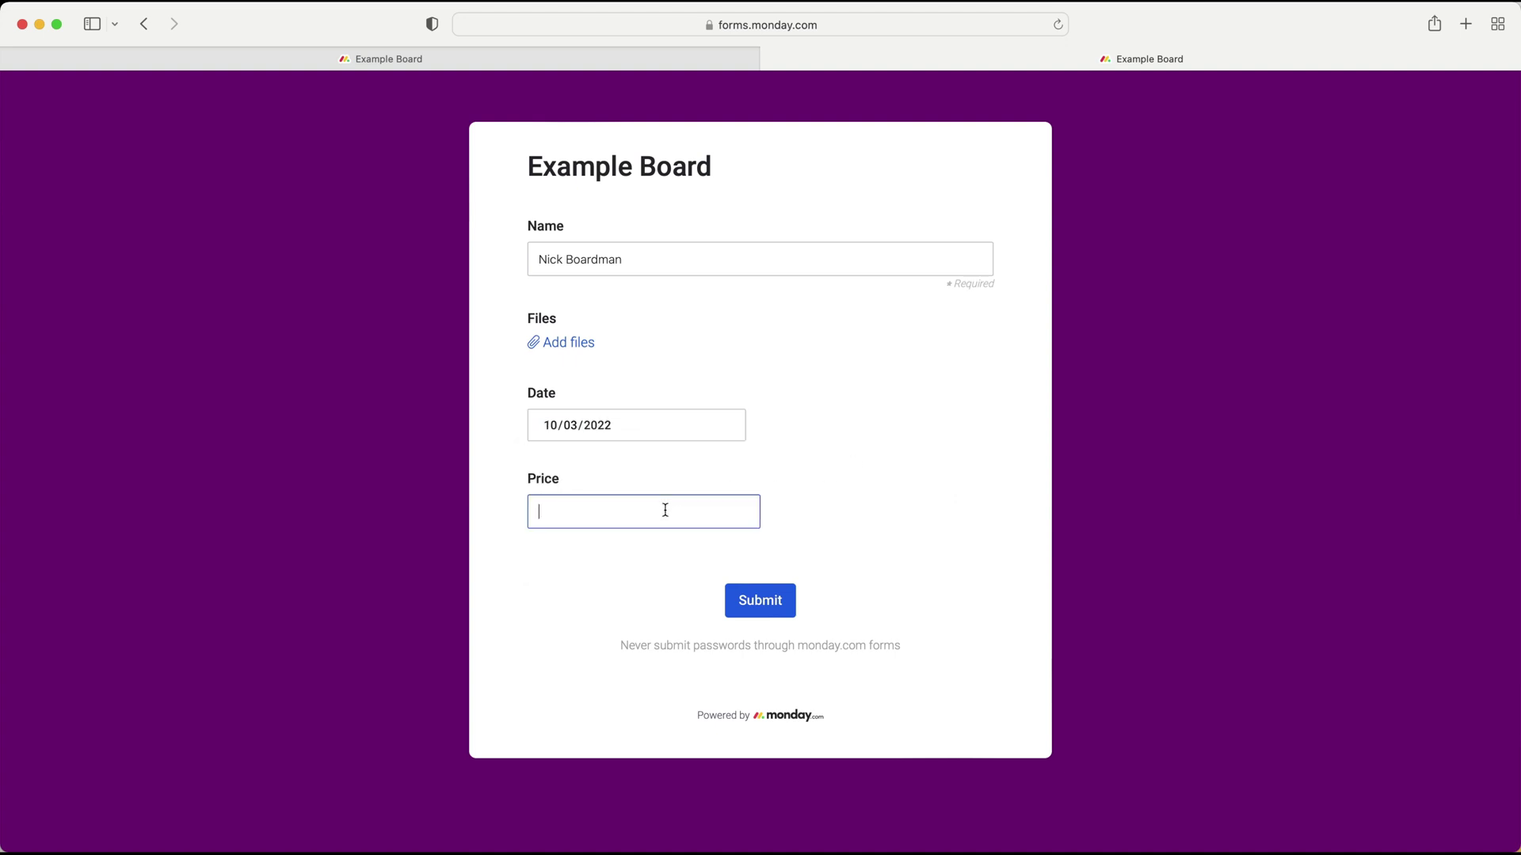
type("1000")
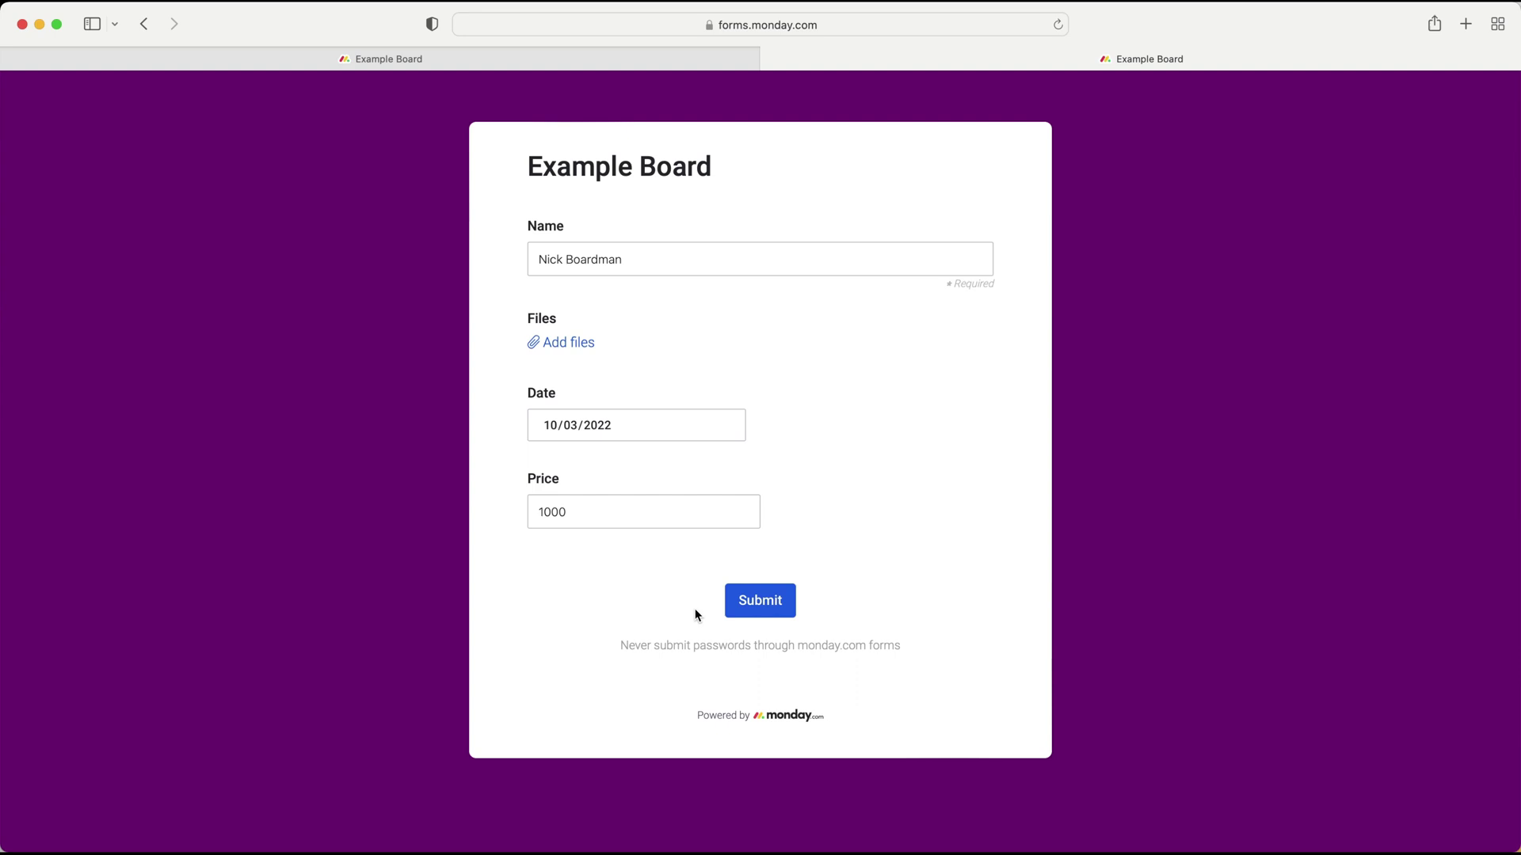
left_click(743, 599)
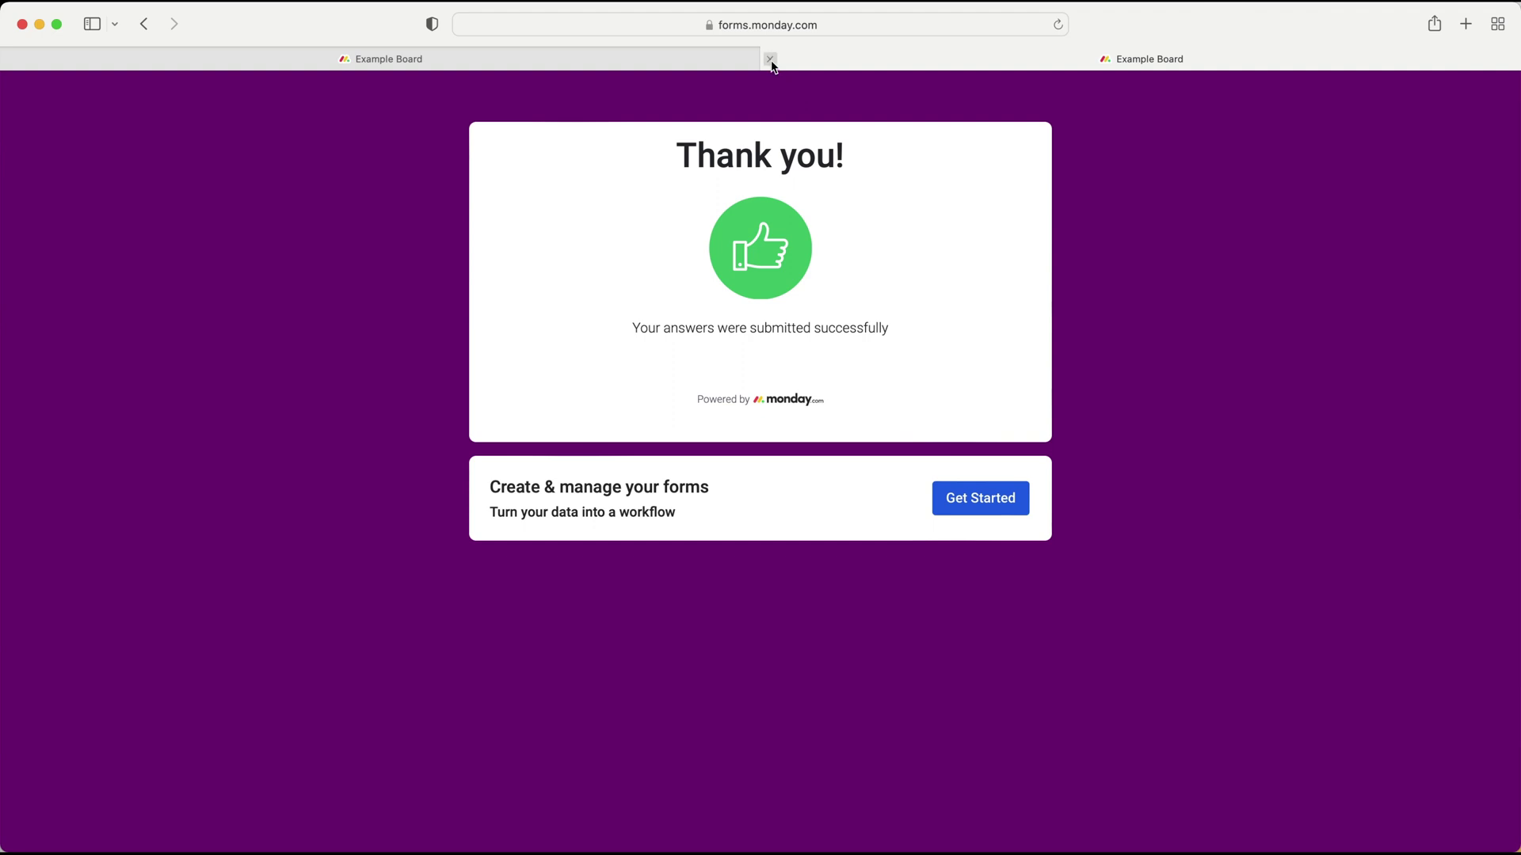
- Close the thank-you page and confirm the 10 Mar, £1,000 item appears in Form Group
left_click(772, 60)
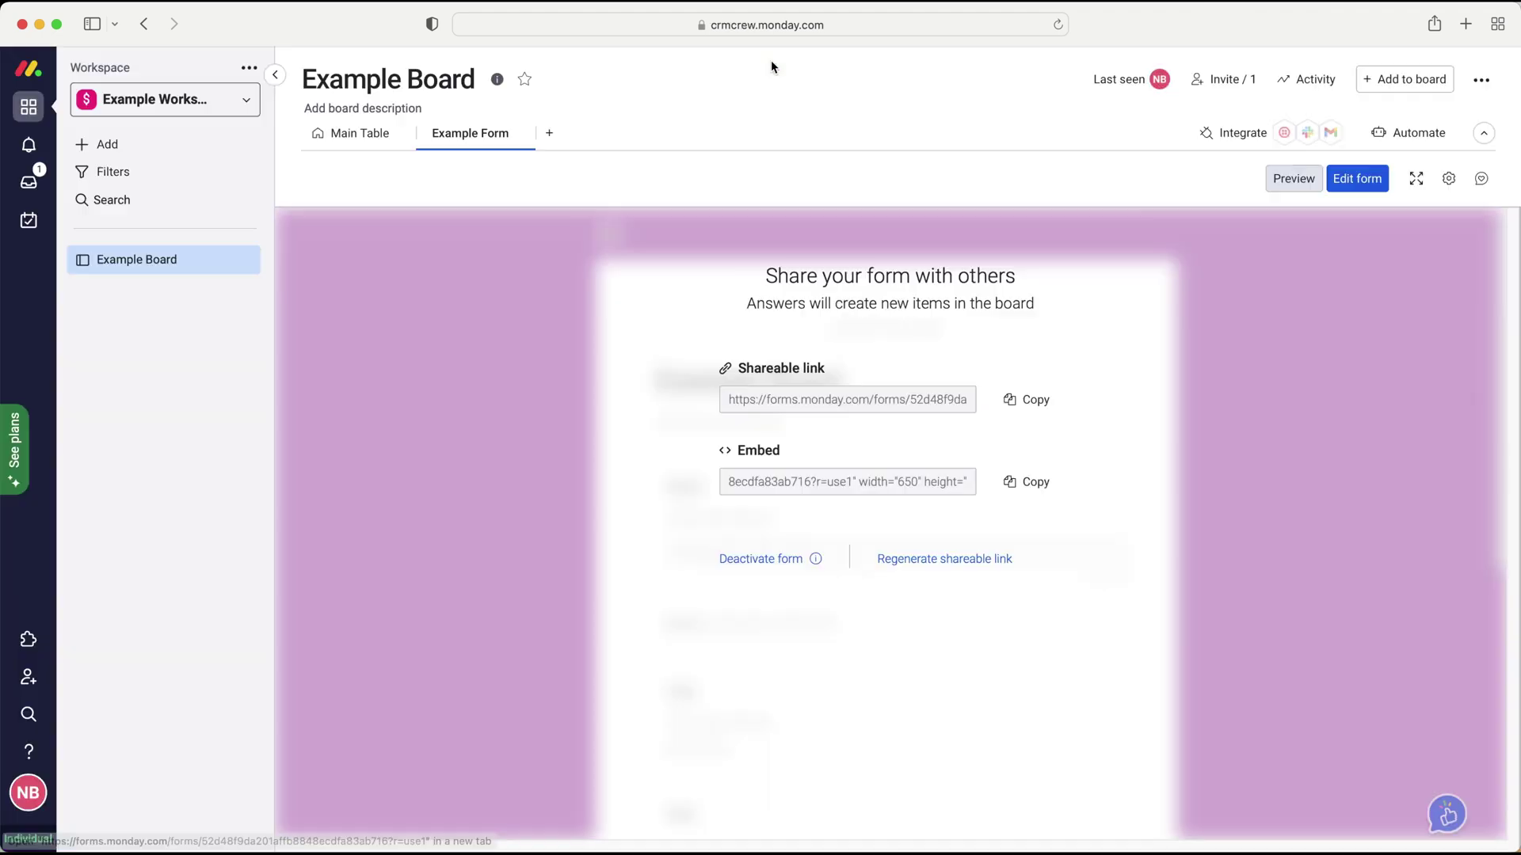
left_click(355, 133)
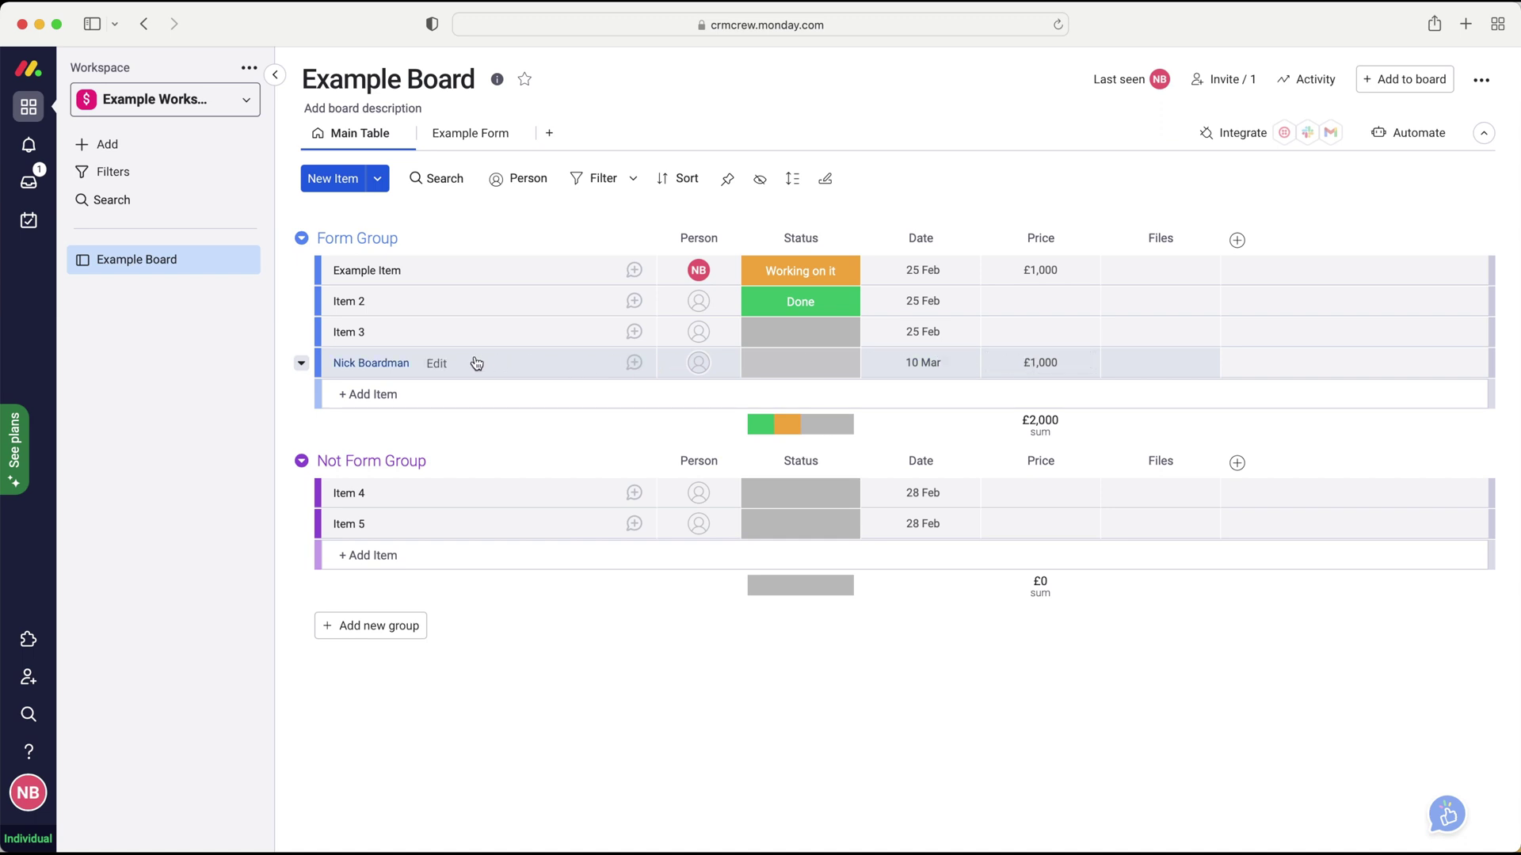
left_click(469, 135)
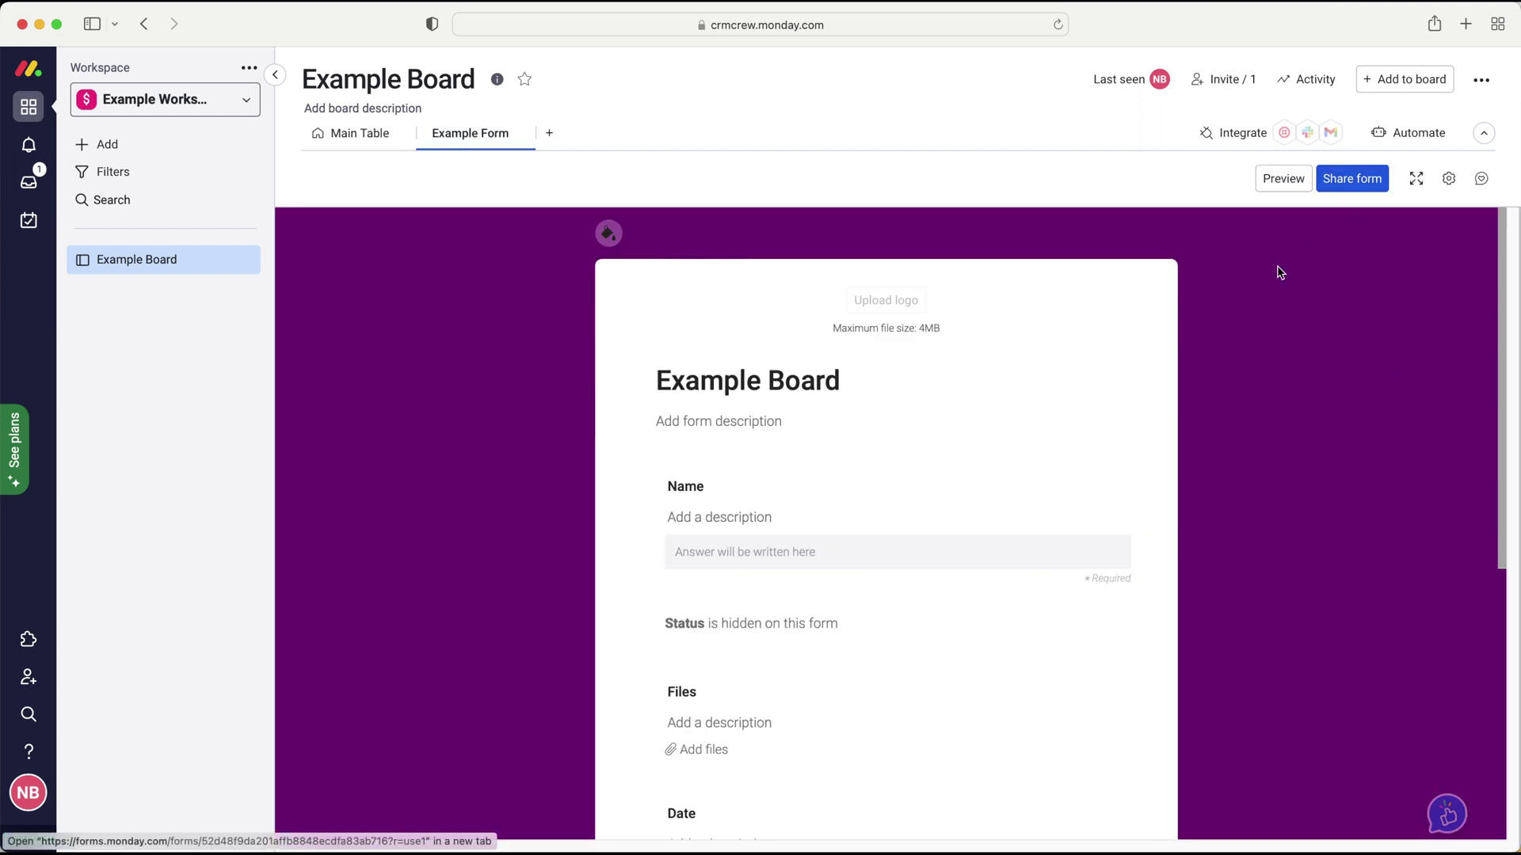
scroll(1185, 333, "down", 5)
scroll(1097, 332, "up", 5)
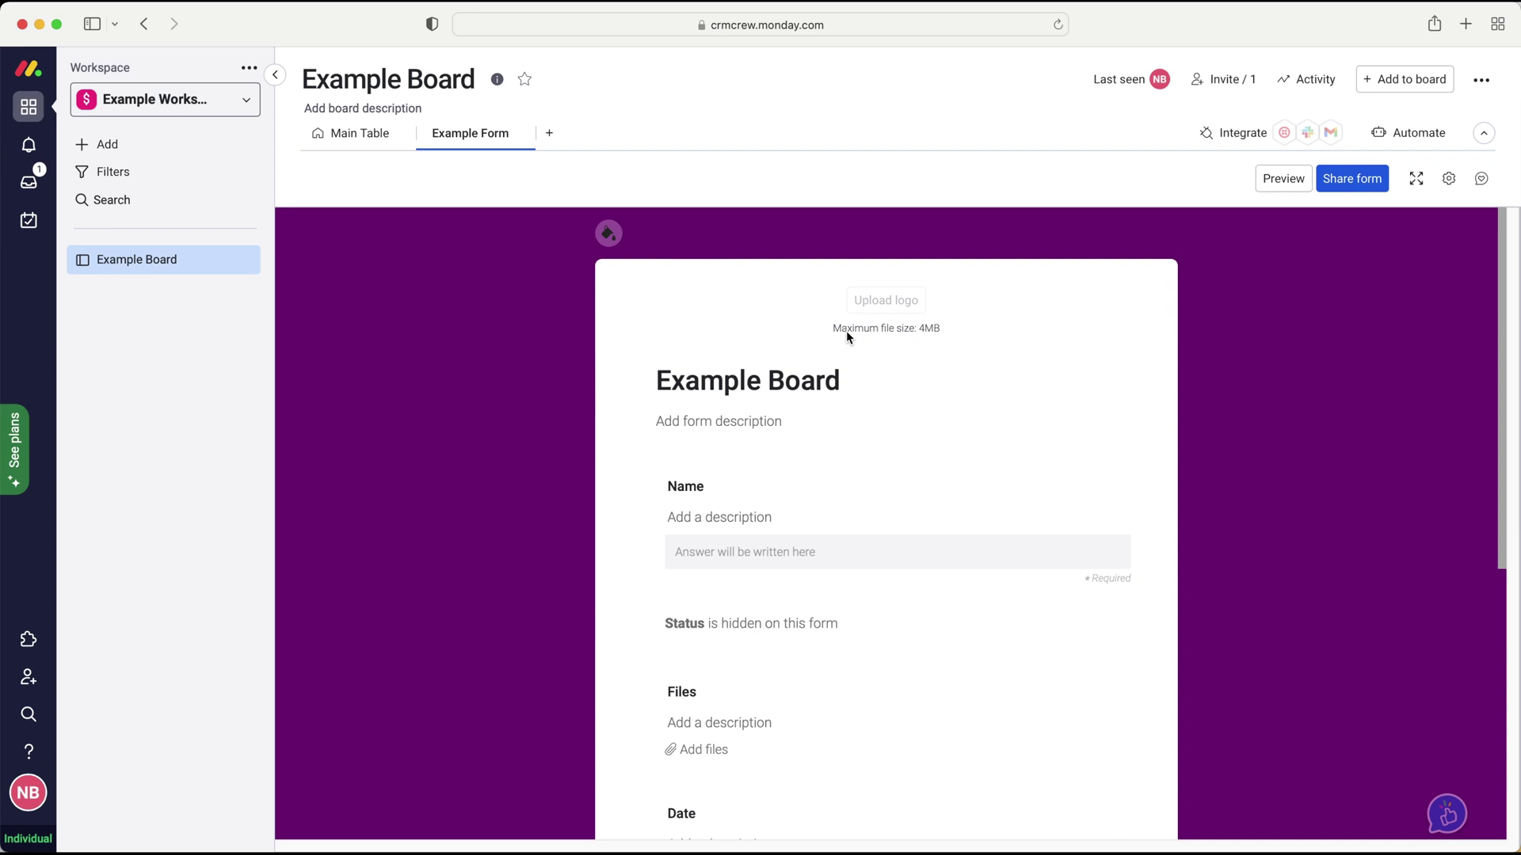
left_click(345, 142)
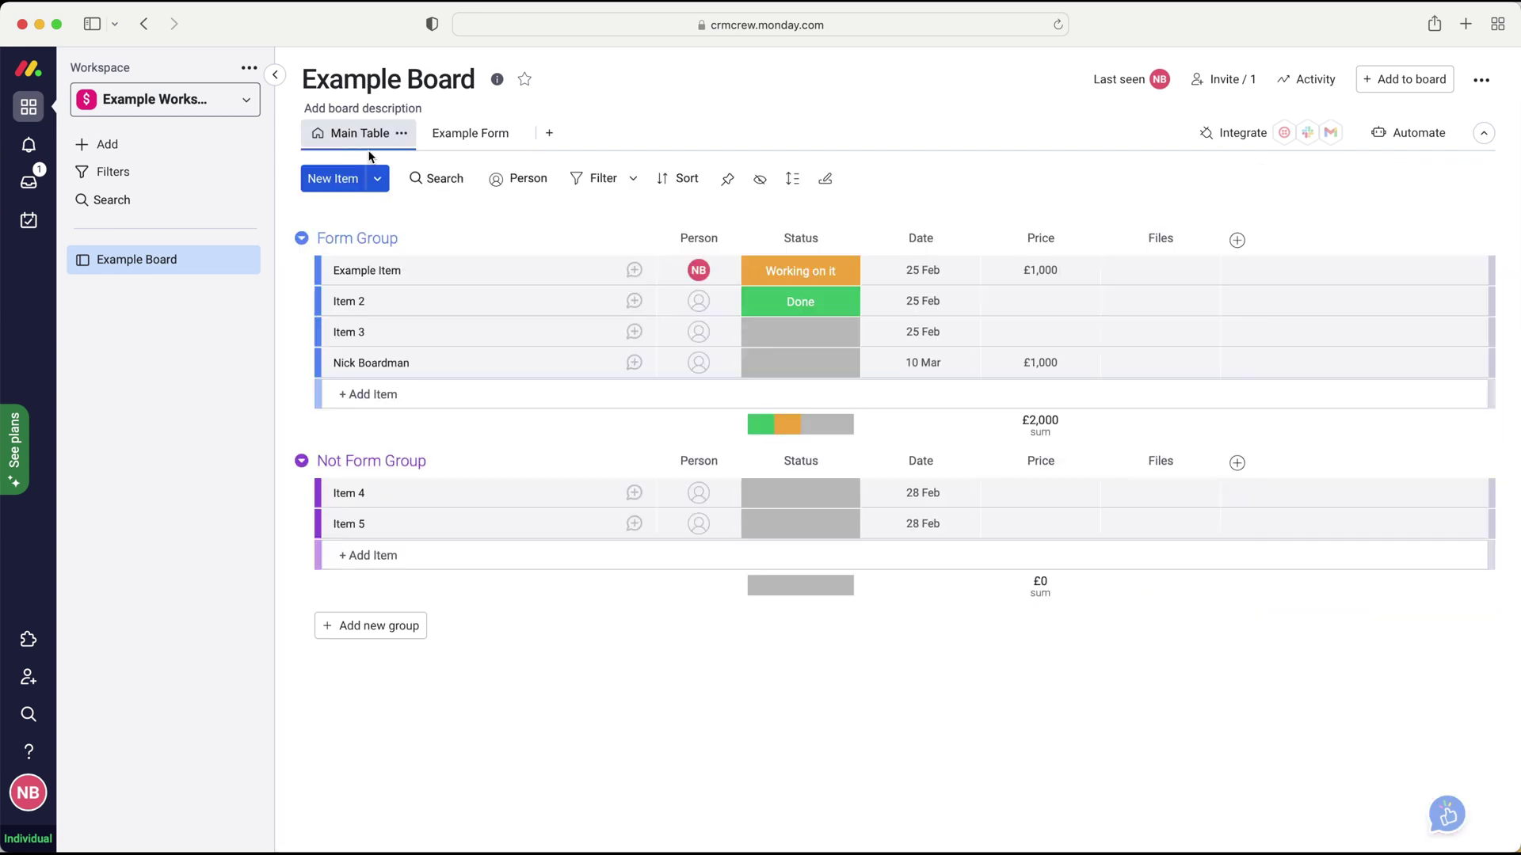